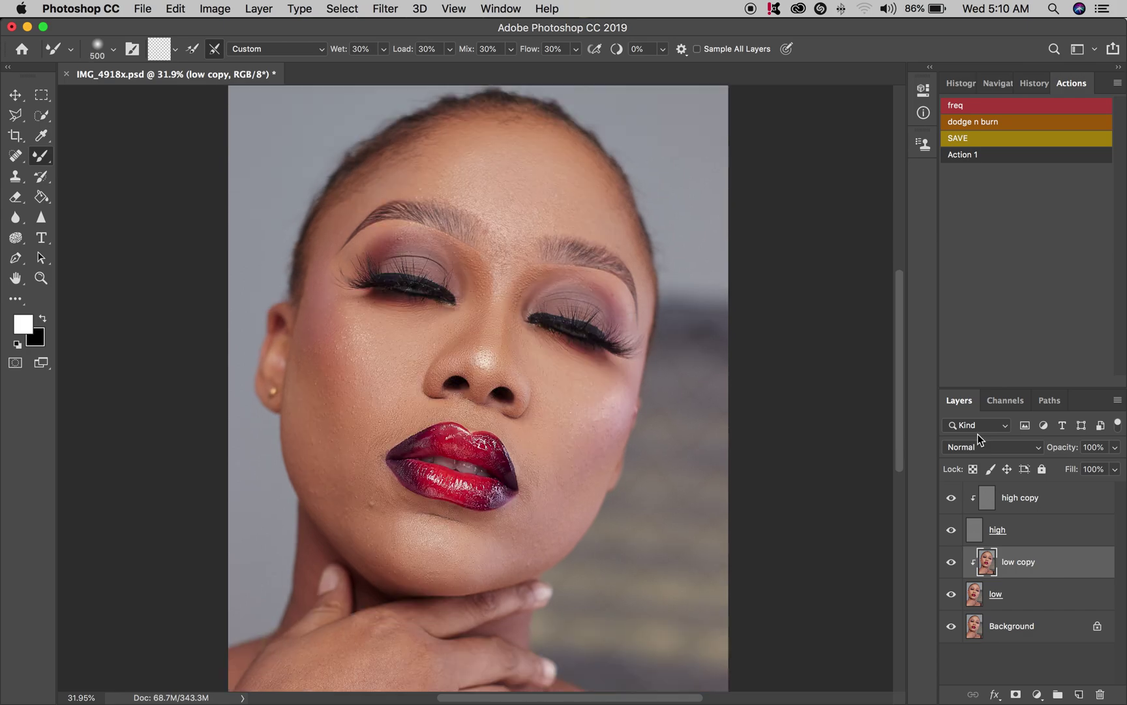
Step: Compare the high copy layer in Normal and Soft Light blend modes, ending on Soft Light
left_click(1045, 501)
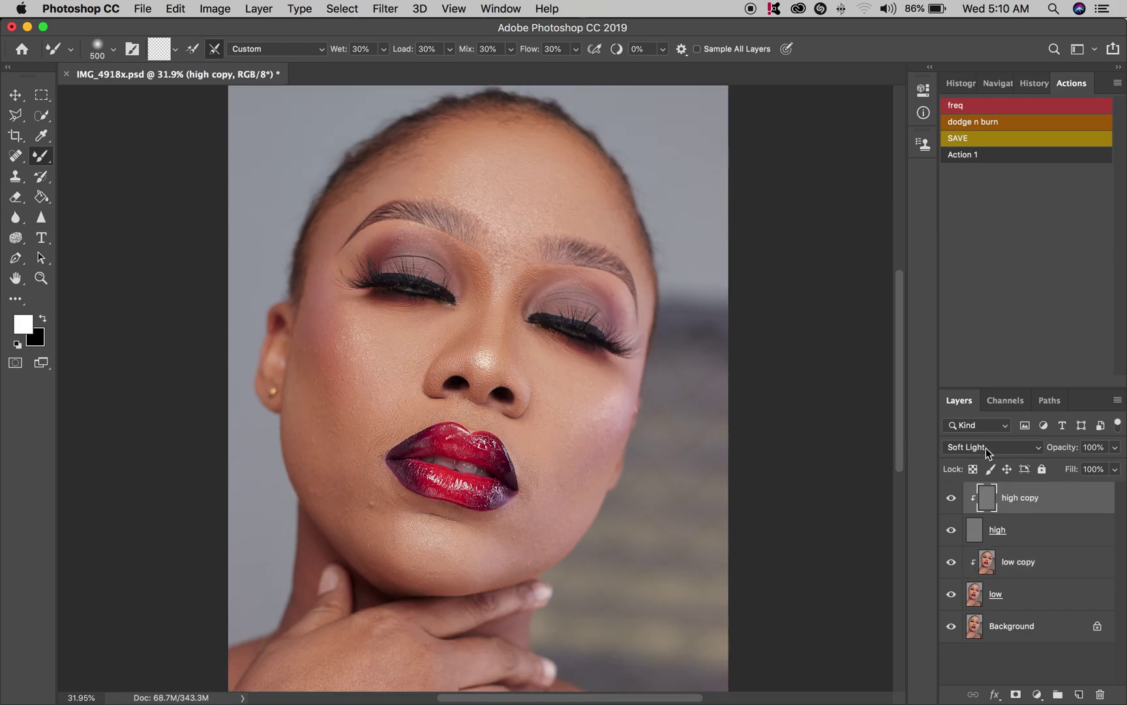
scroll(564, 385, "up", 4)
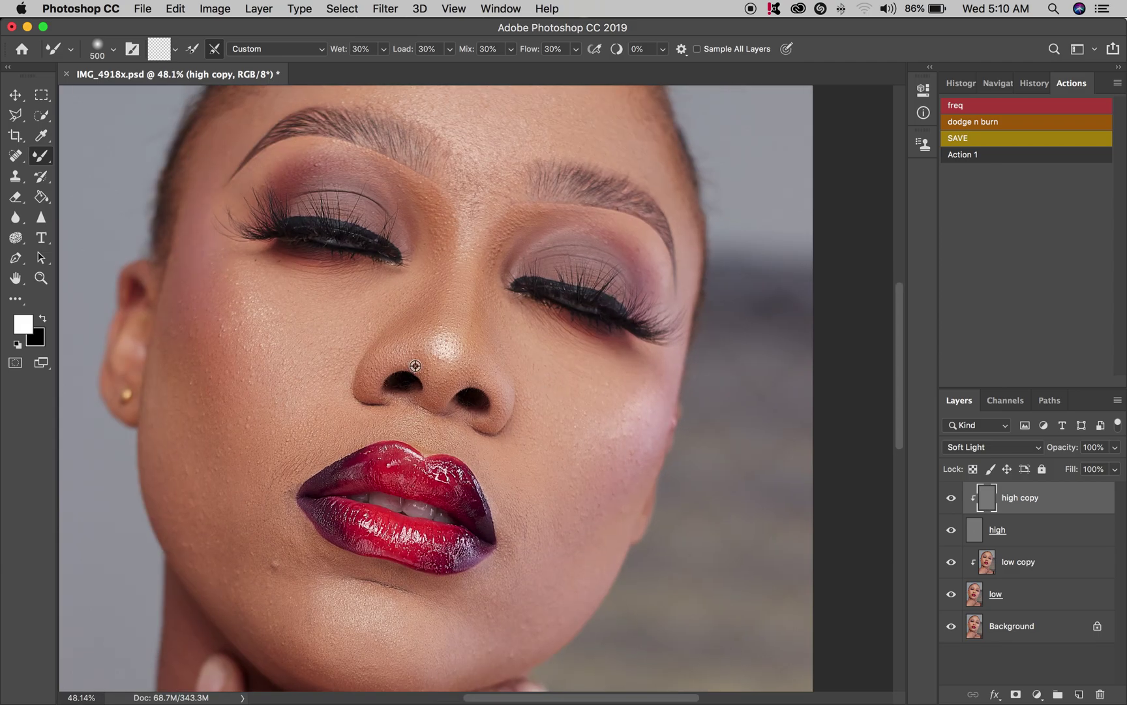
scroll(415, 365, "up", 1)
left_click(998, 448)
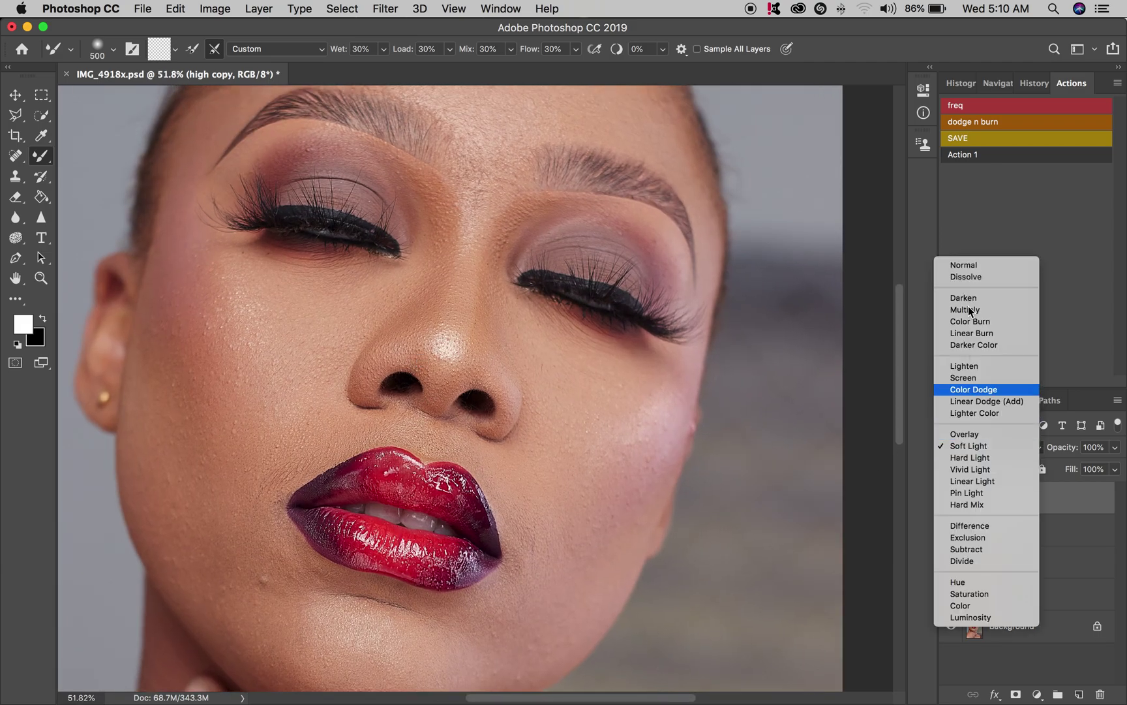
left_click(964, 264)
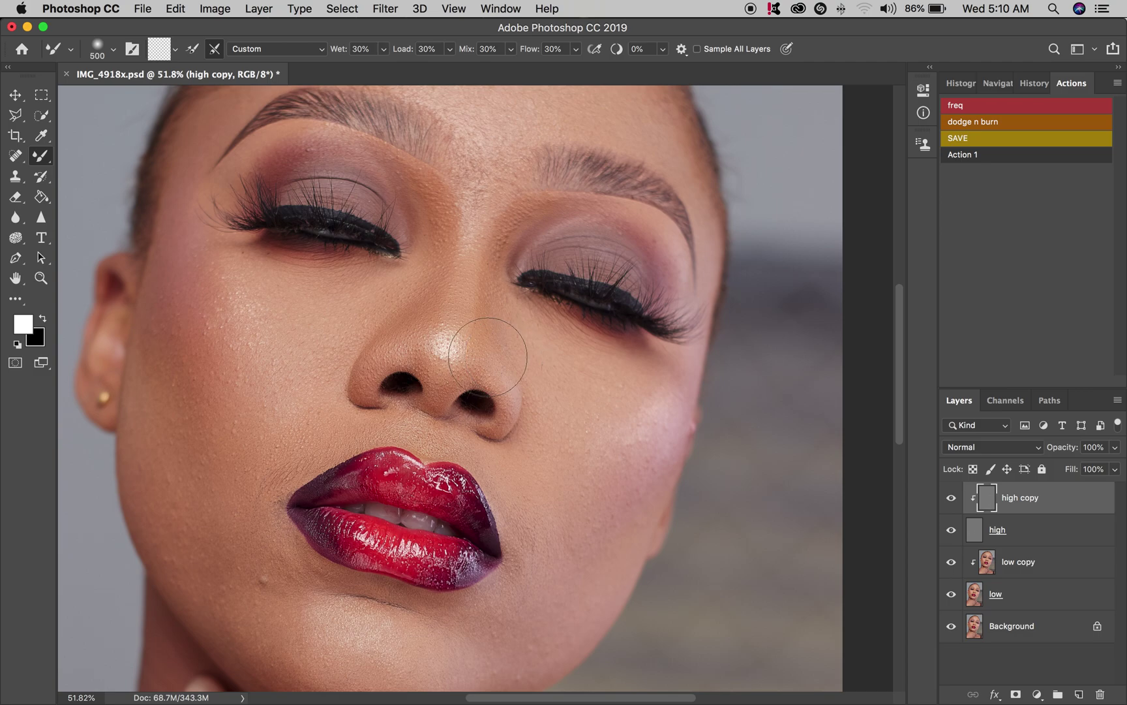
left_click(993, 448)
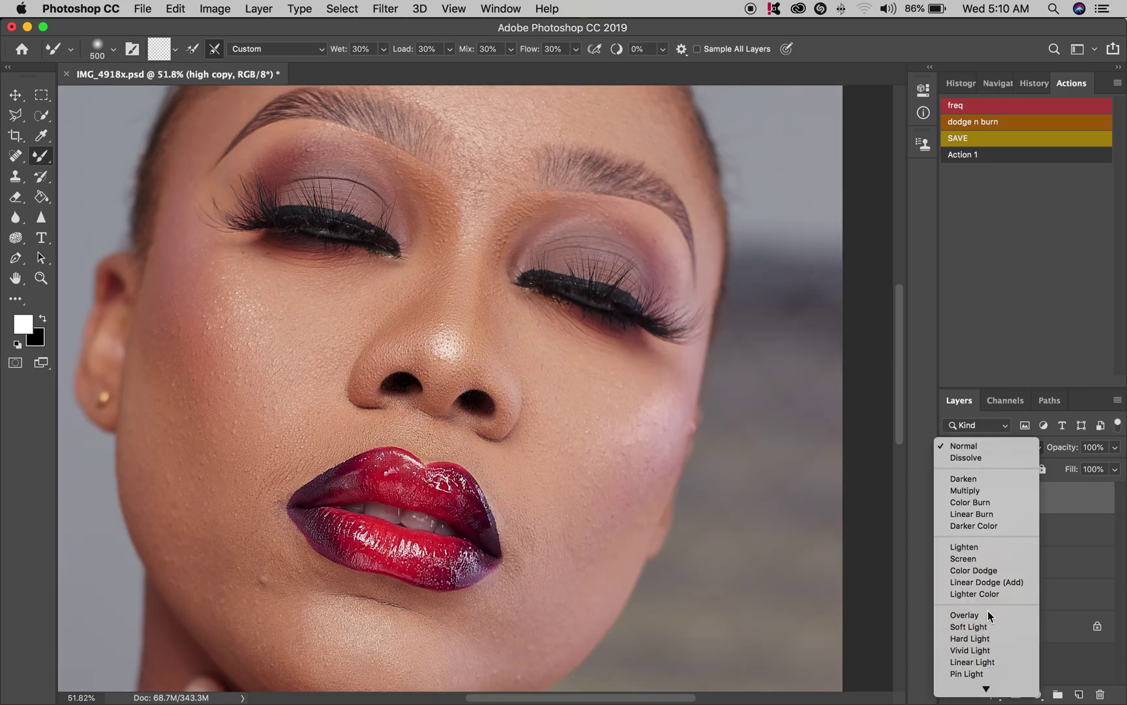
left_click(979, 626)
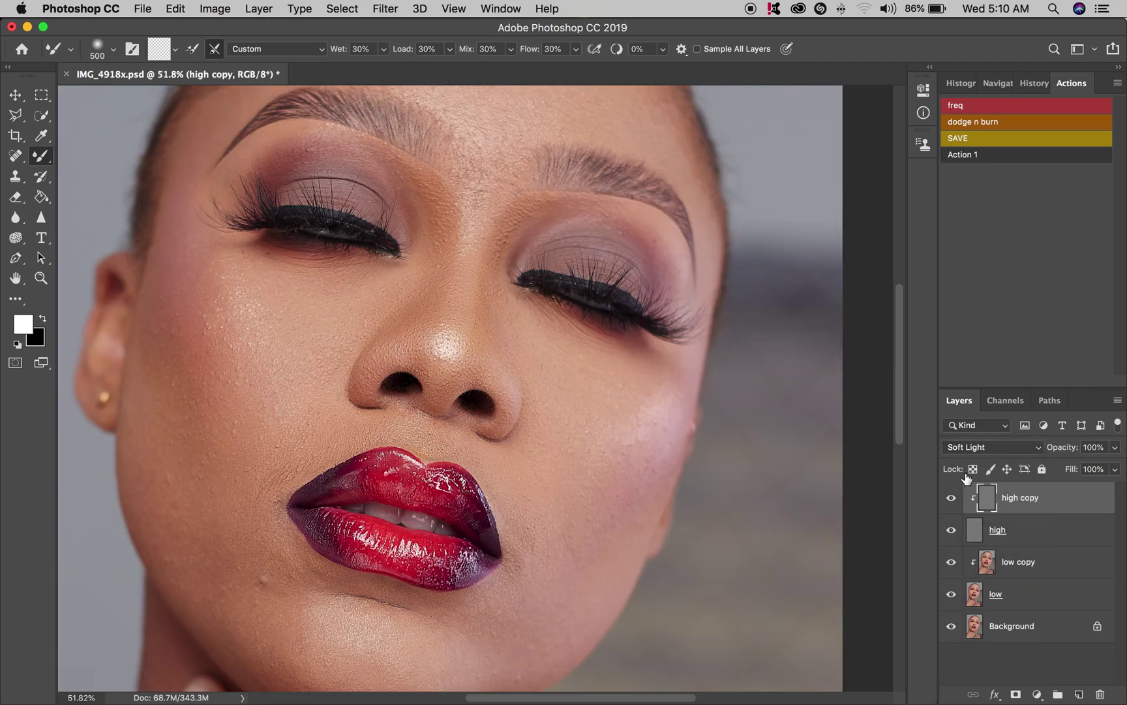
Step: Examine the skin on the forehead, cheeks and chin, and select the low copy layer
scroll(565, 357, "down", 2)
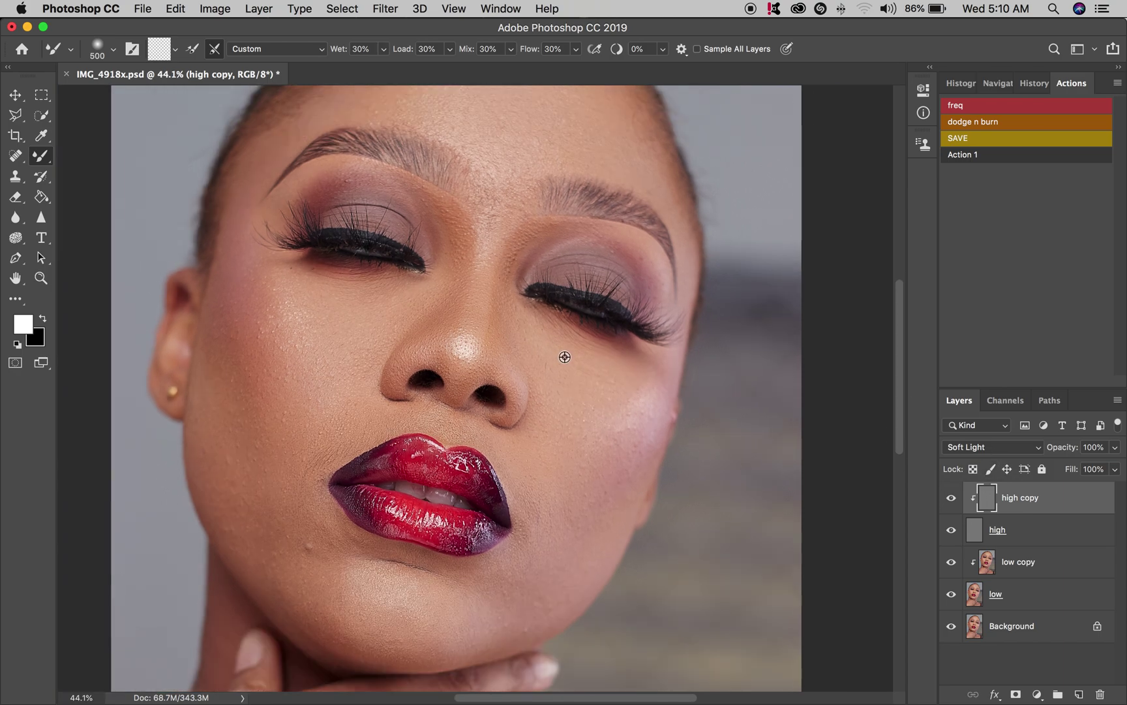
scroll(296, 315, "up", 5)
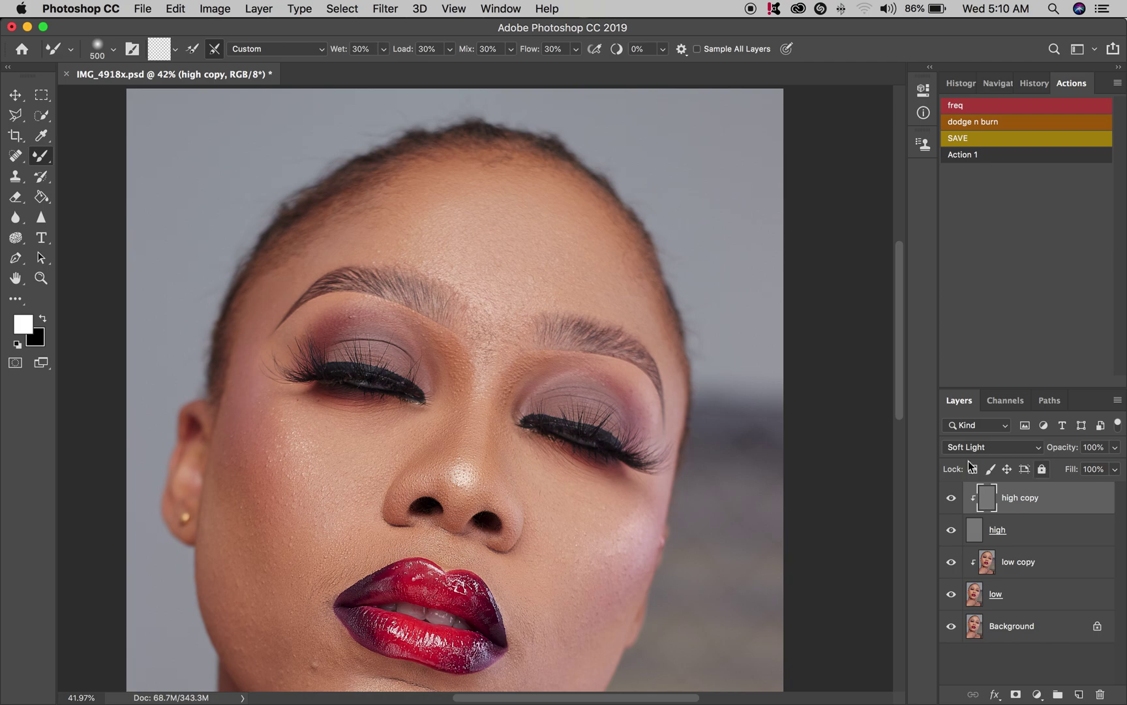
scroll(722, 414, "down", 5)
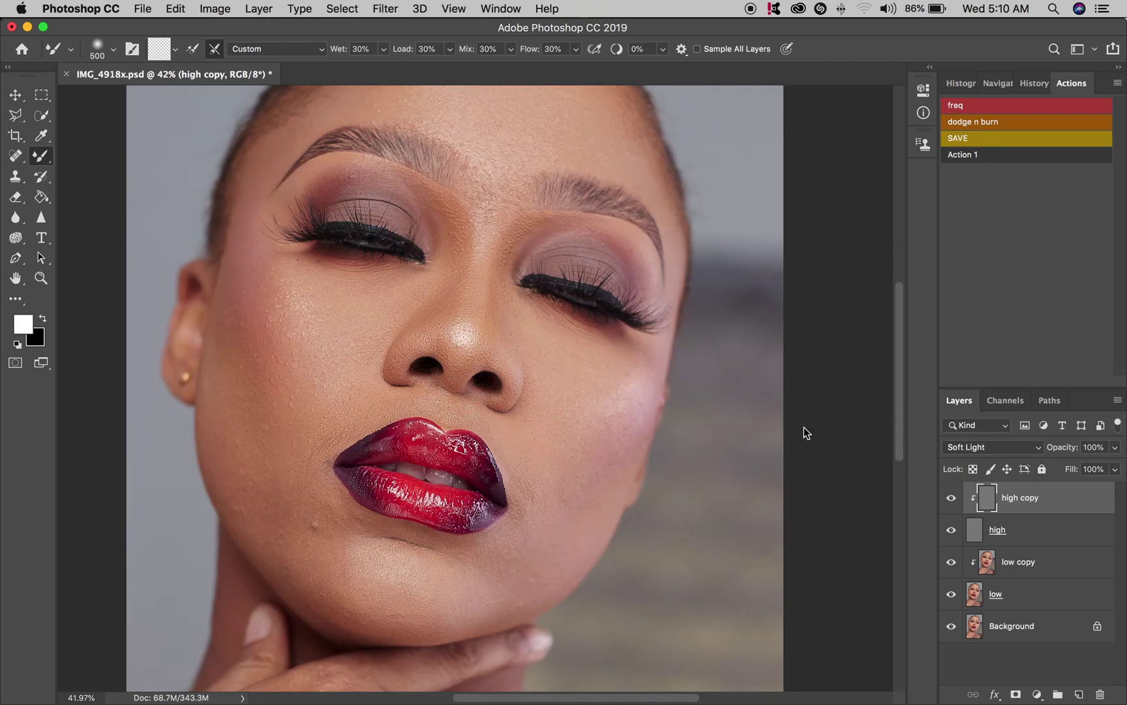
left_click(1055, 568)
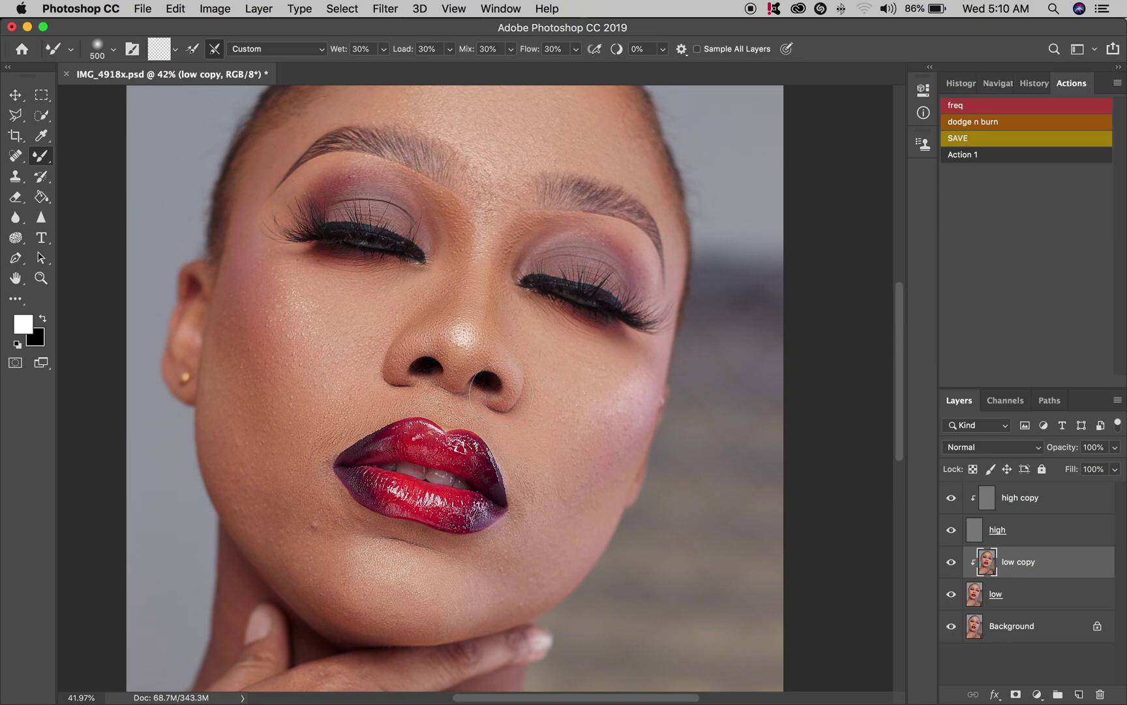
scroll(337, 285, "up", 1)
scroll(352, 281, "up", 4)
scroll(392, 287, "down", 5)
scroll(522, 202, "up", 3)
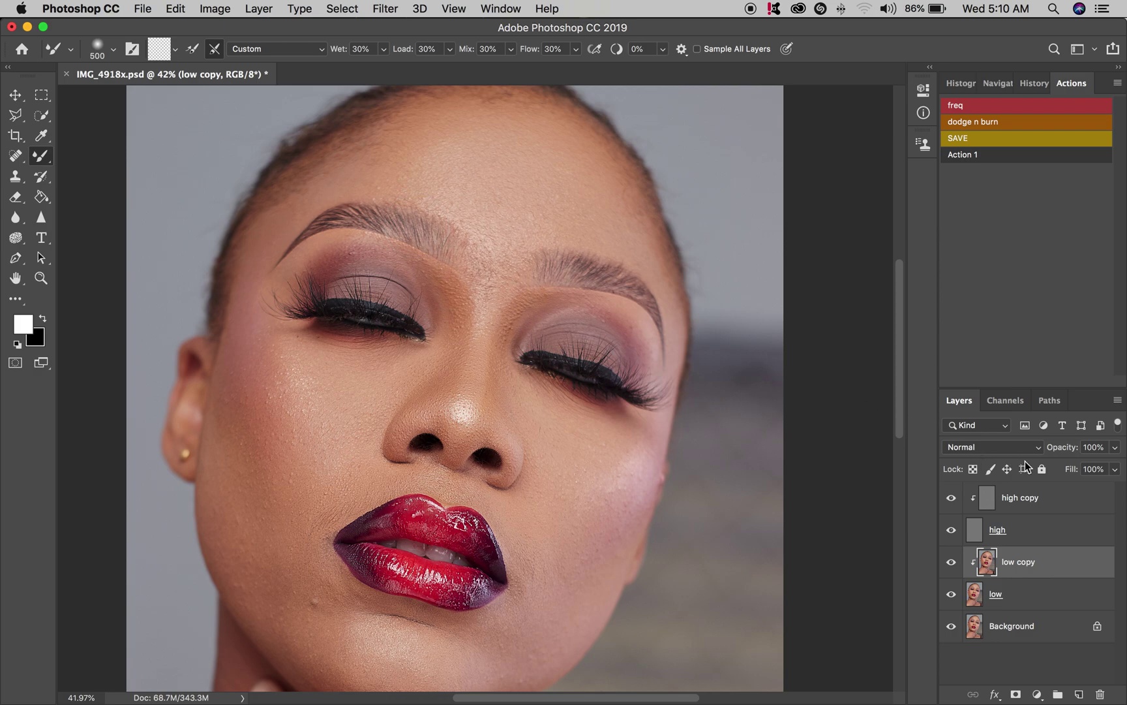
Step: Retouch skin texture on the high layer with the Clone Stamp, sampling clean skin near the eye and the chin mole
left_click(1052, 506)
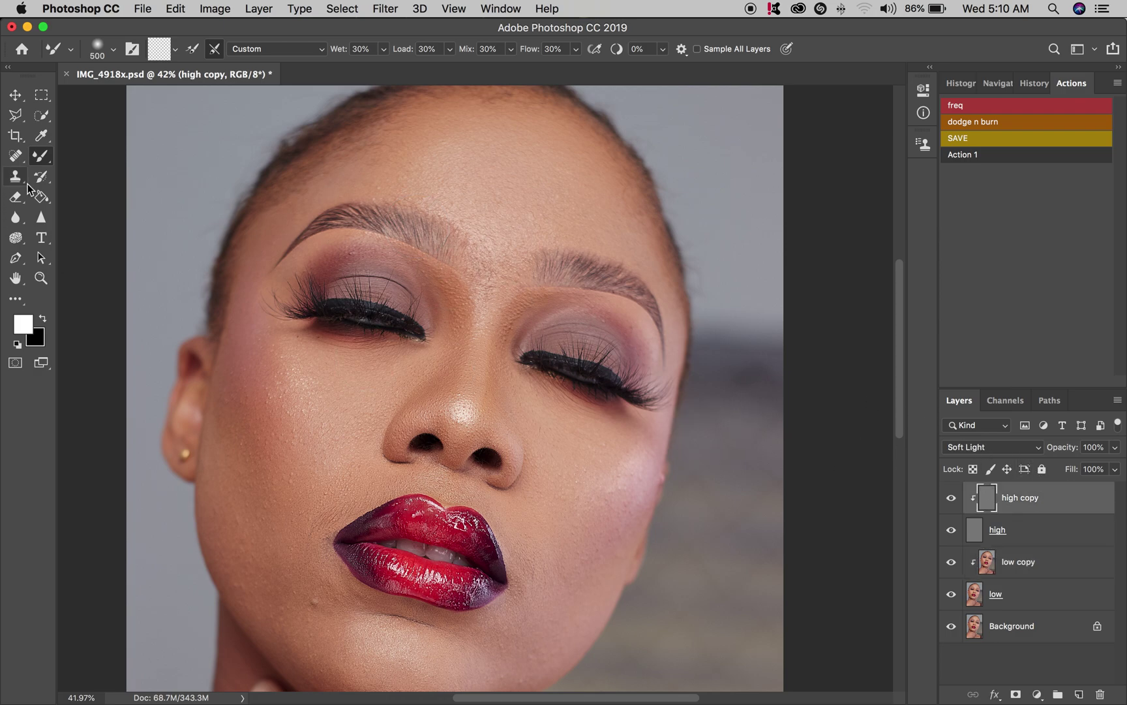
left_click(19, 179)
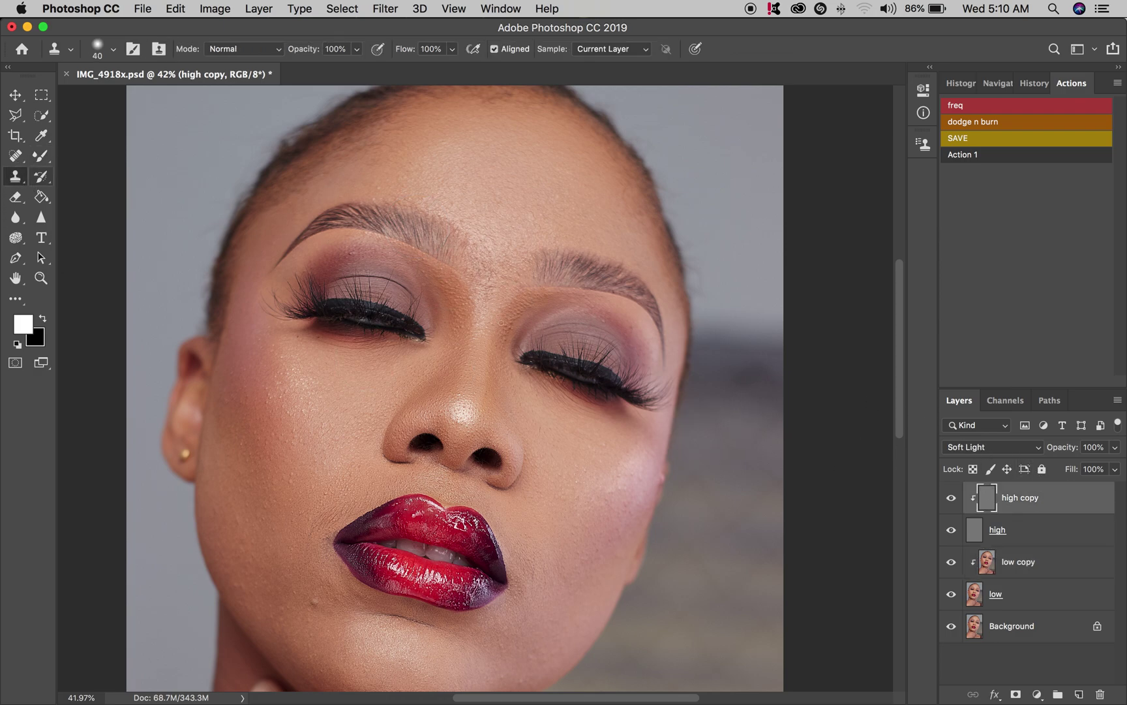
left_click(1027, 531)
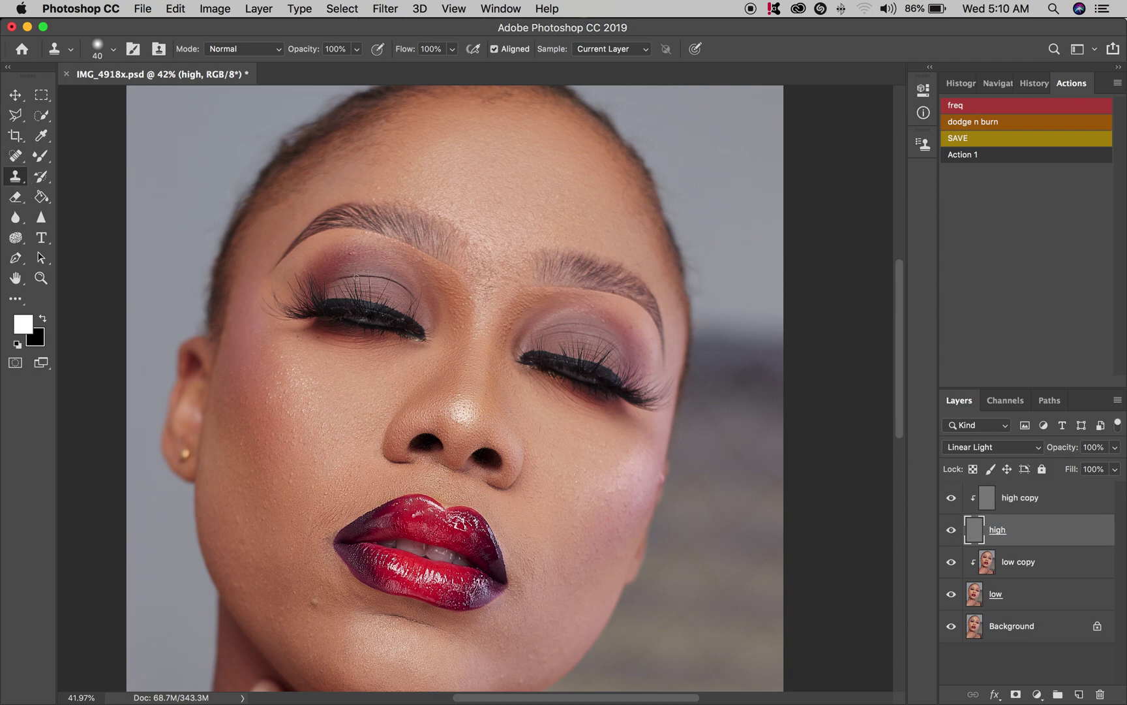
scroll(338, 274, "up", 5)
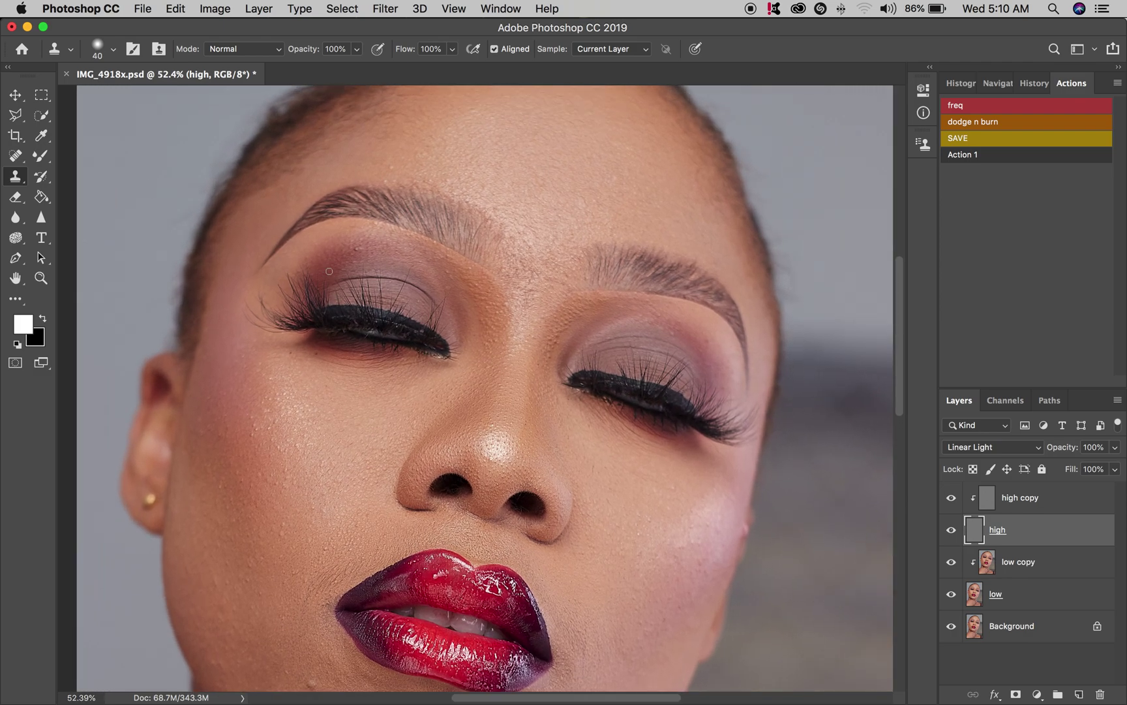
left_click(372, 251, "alt")
left_click_drag(253, 424, 272, 432)
scroll(291, 460, "down", 5)
left_click(310, 485, "alt")
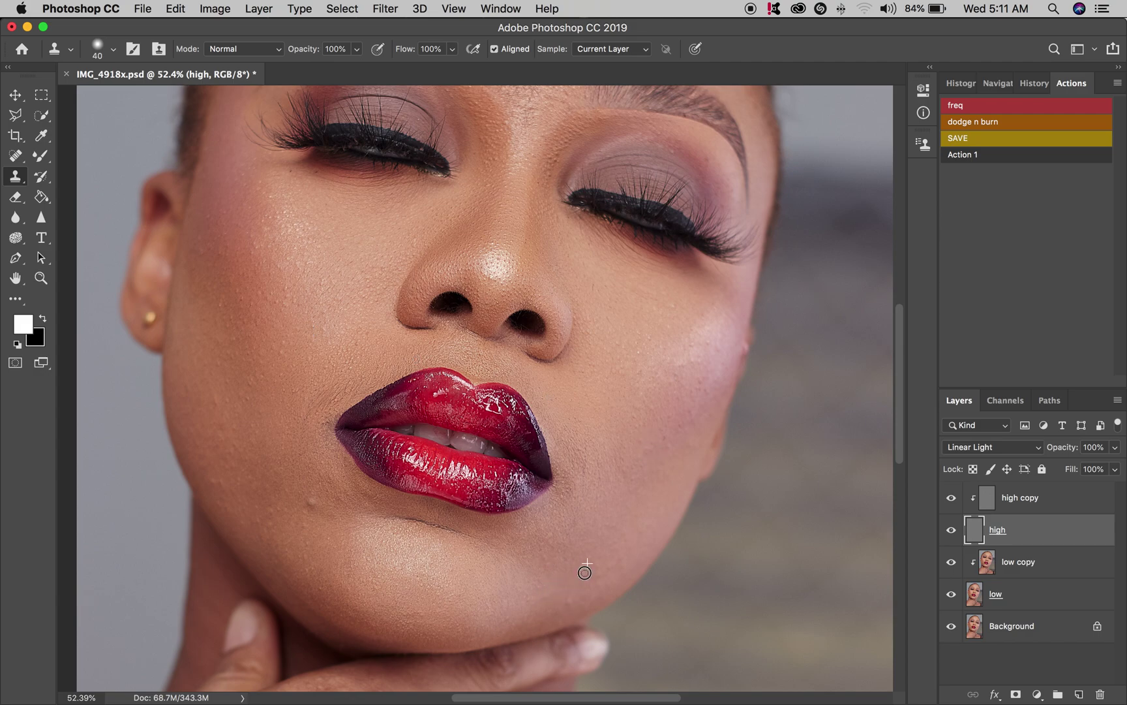
Step: Activate the Mixer Brush on the low copy layer, with loading off and cleaning after each stroke on
scroll(616, 392, "up", 5)
scroll(616, 364, "up", 2)
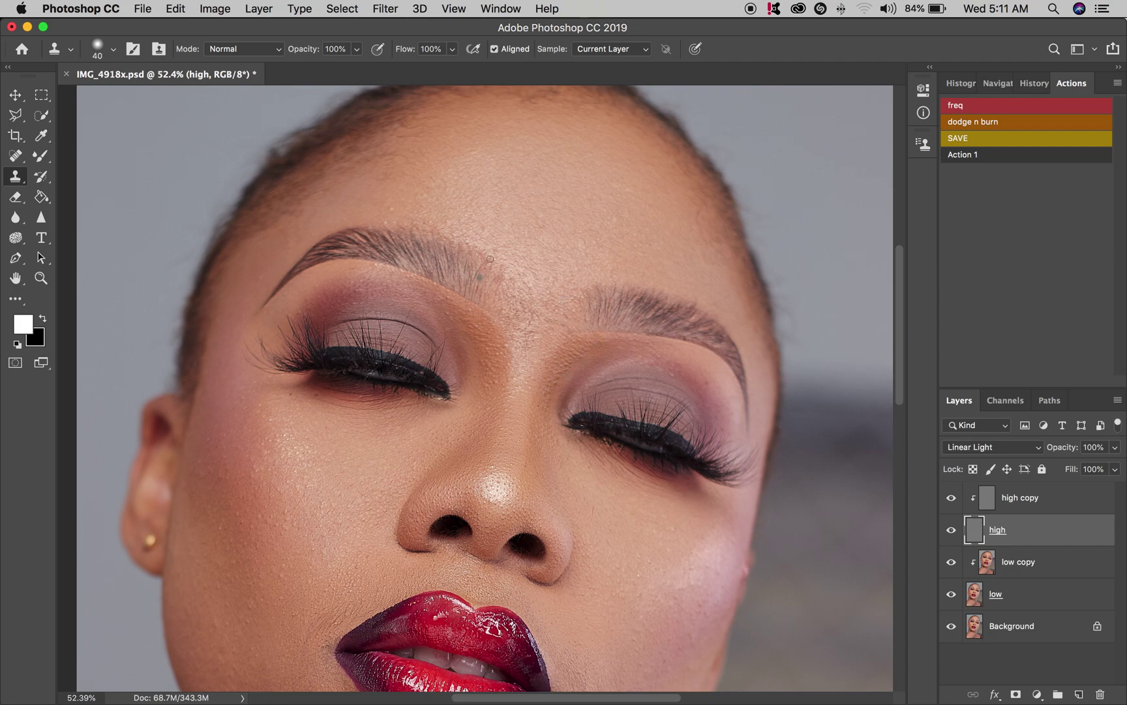
scroll(488, 265, "up", 3)
key("super+0")
scroll(494, 282, "up", 2)
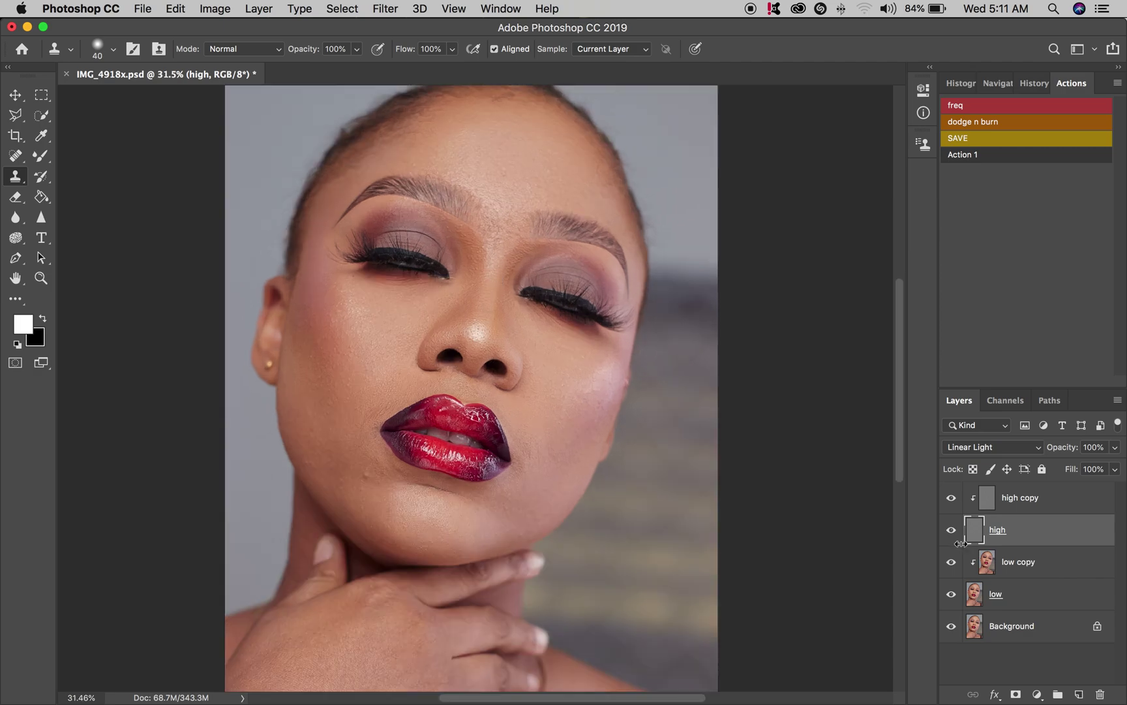
left_click(1061, 572)
key("b")
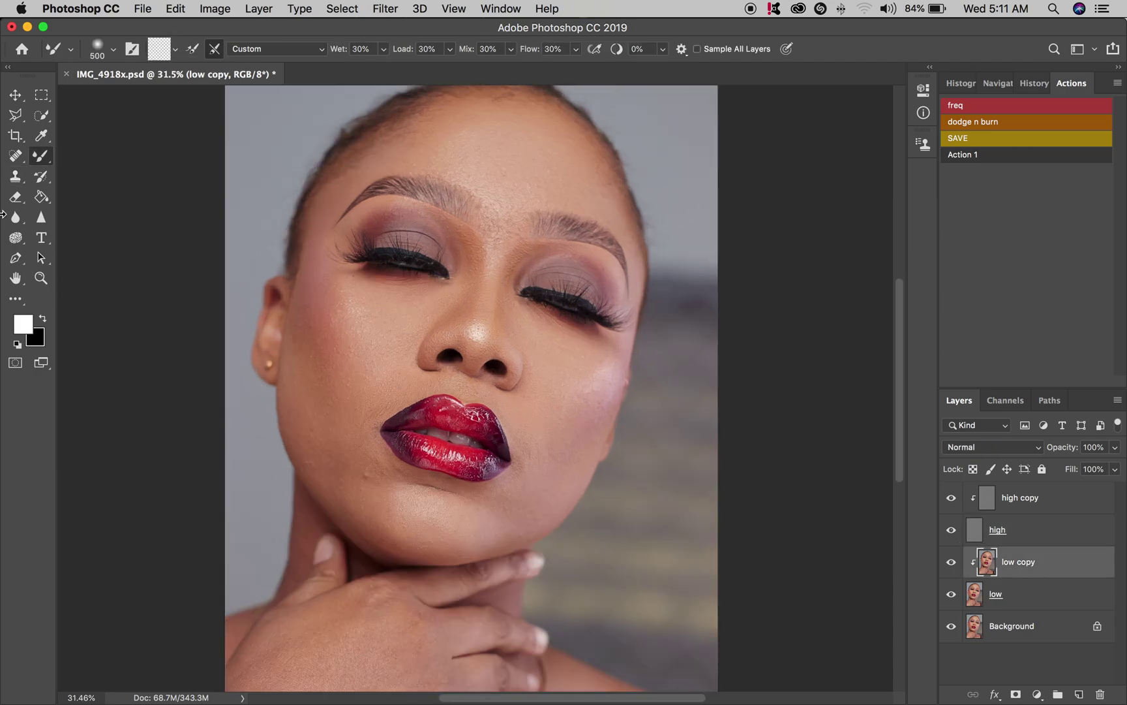
left_click(47, 162)
left_click(177, 51)
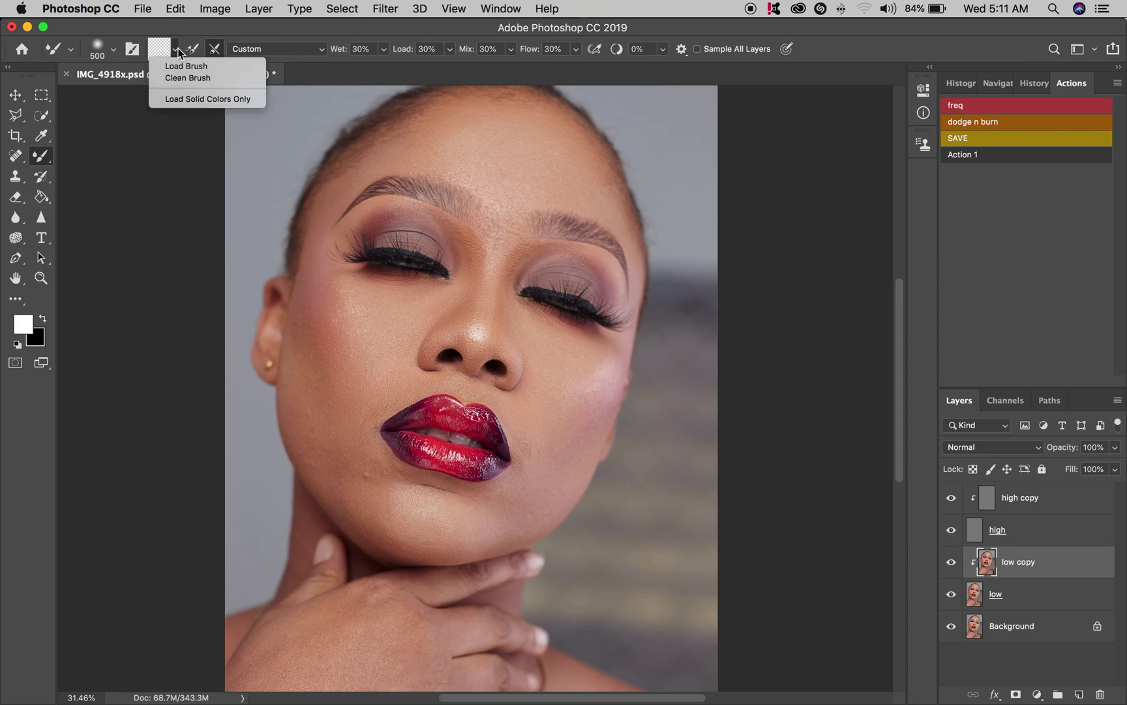
left_click(193, 44)
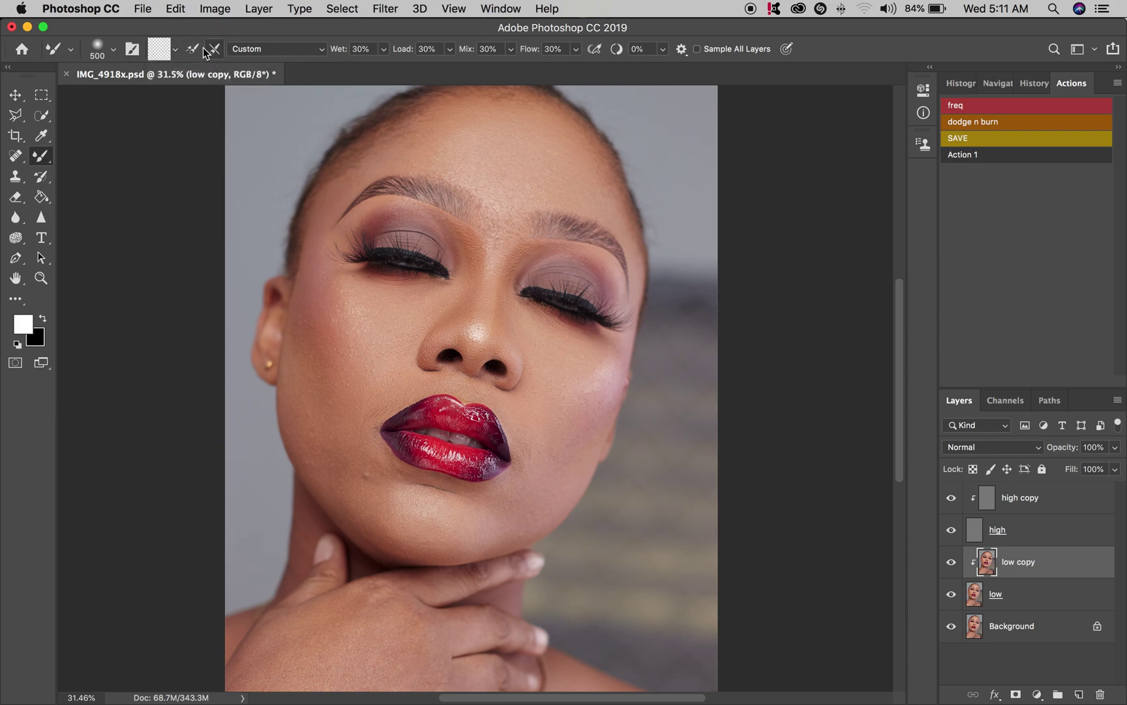
left_click(193, 49)
left_click(215, 49)
Step: Examine the tonal transitions on the forehead and cheeks, both close up and across the whole portrait
scroll(288, 49, "up", 3)
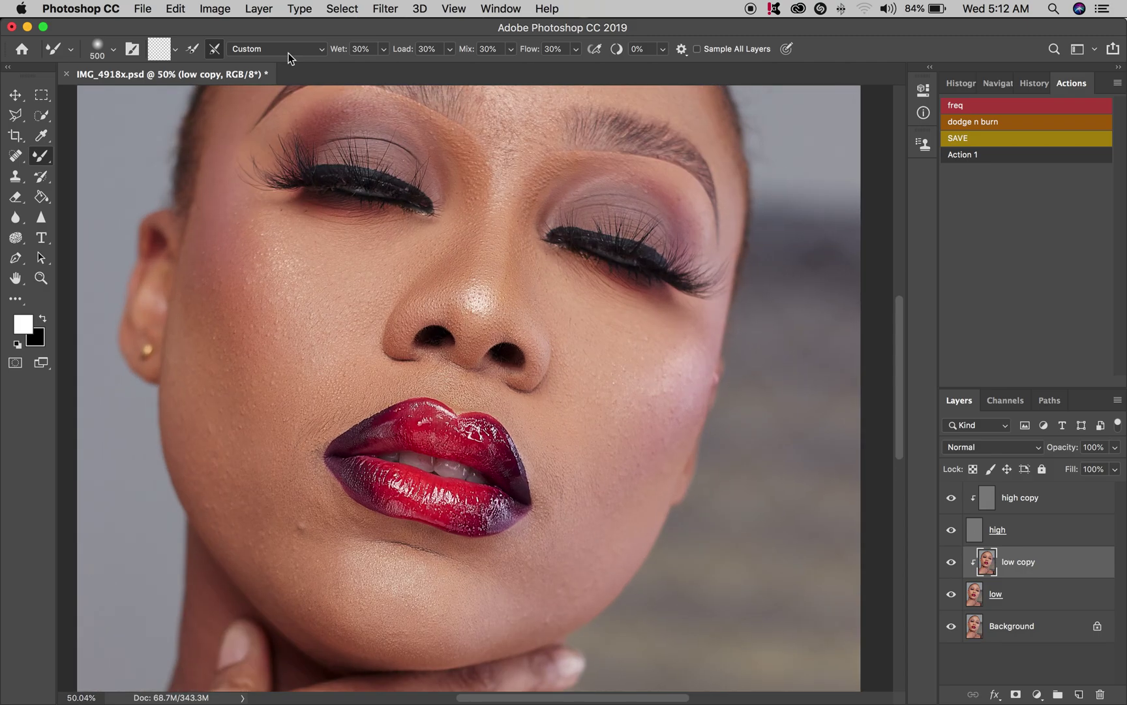
scroll(287, 57, "down", 2)
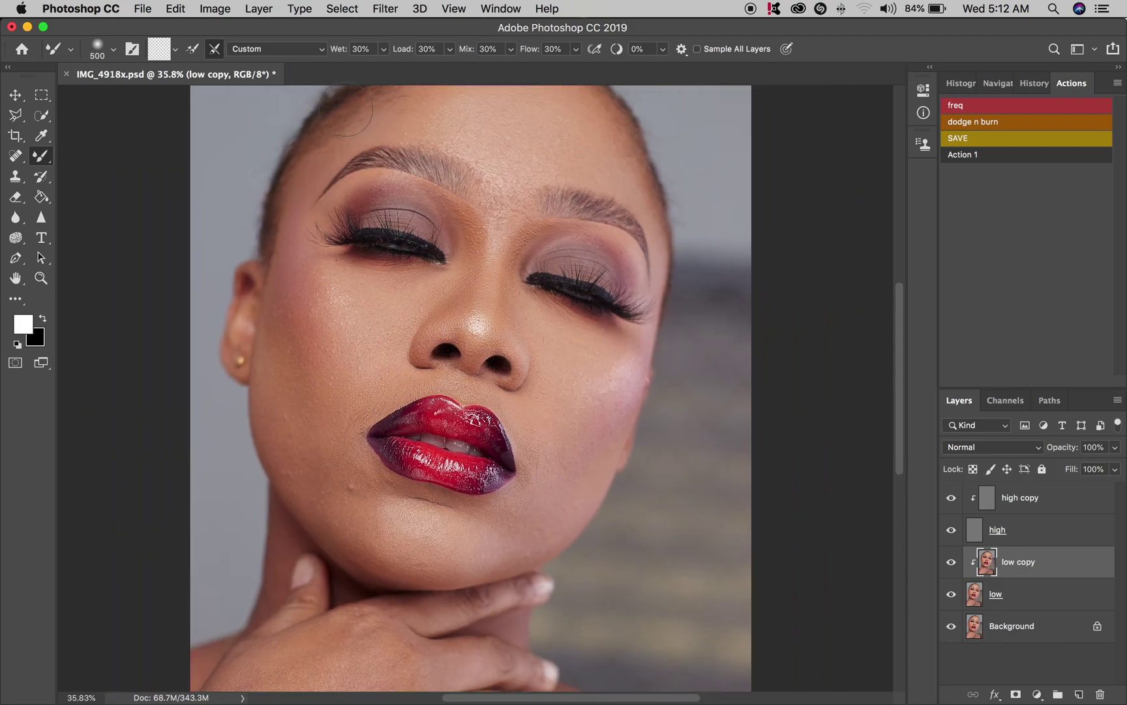
scroll(443, 188, "up", 3)
key("bracketleft")
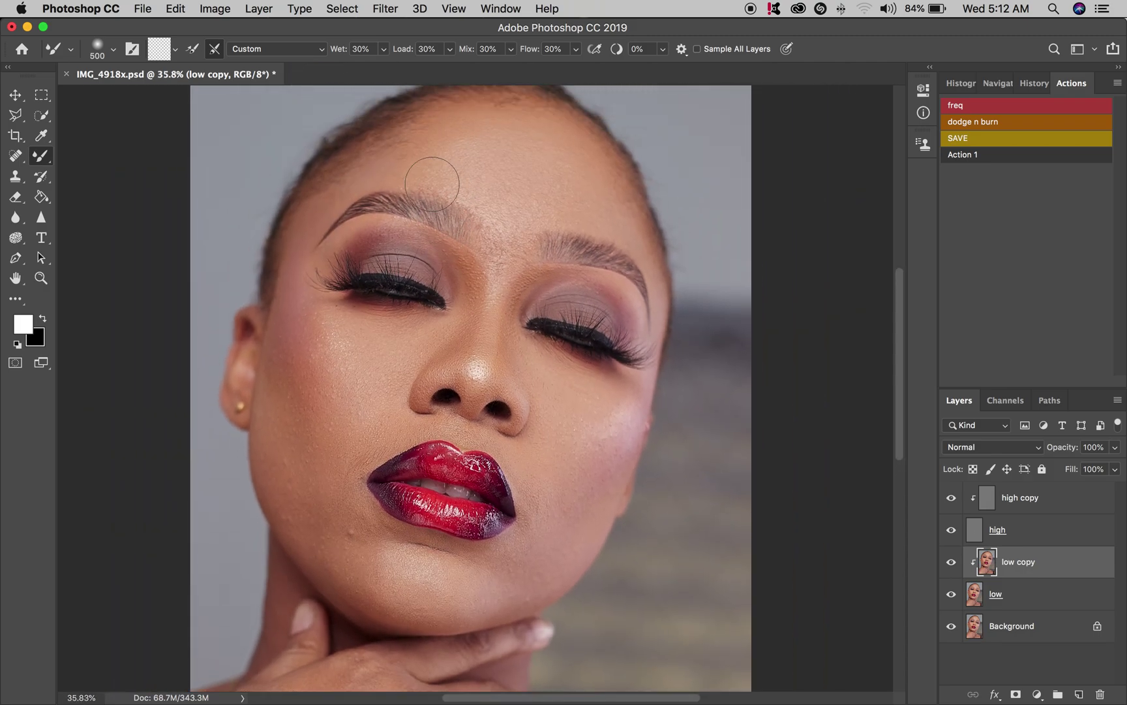
key("bracketright")
scroll(496, 163, "up", 3)
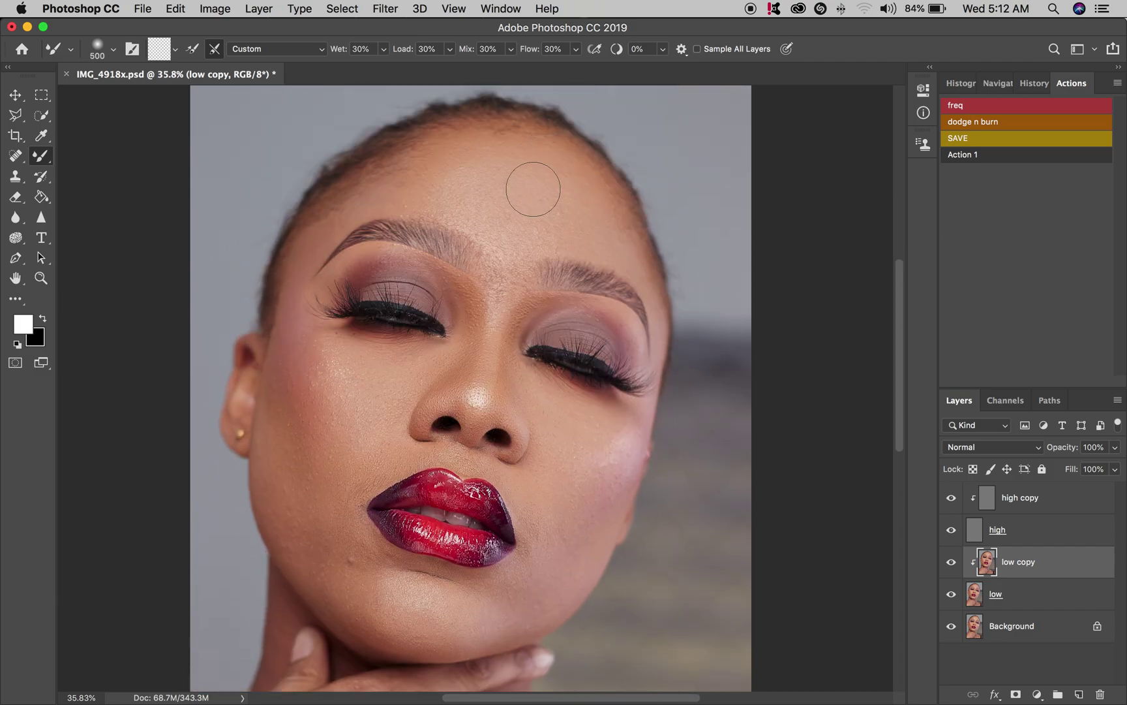
scroll(532, 192, "down", 3)
scroll(516, 241, "up", 3)
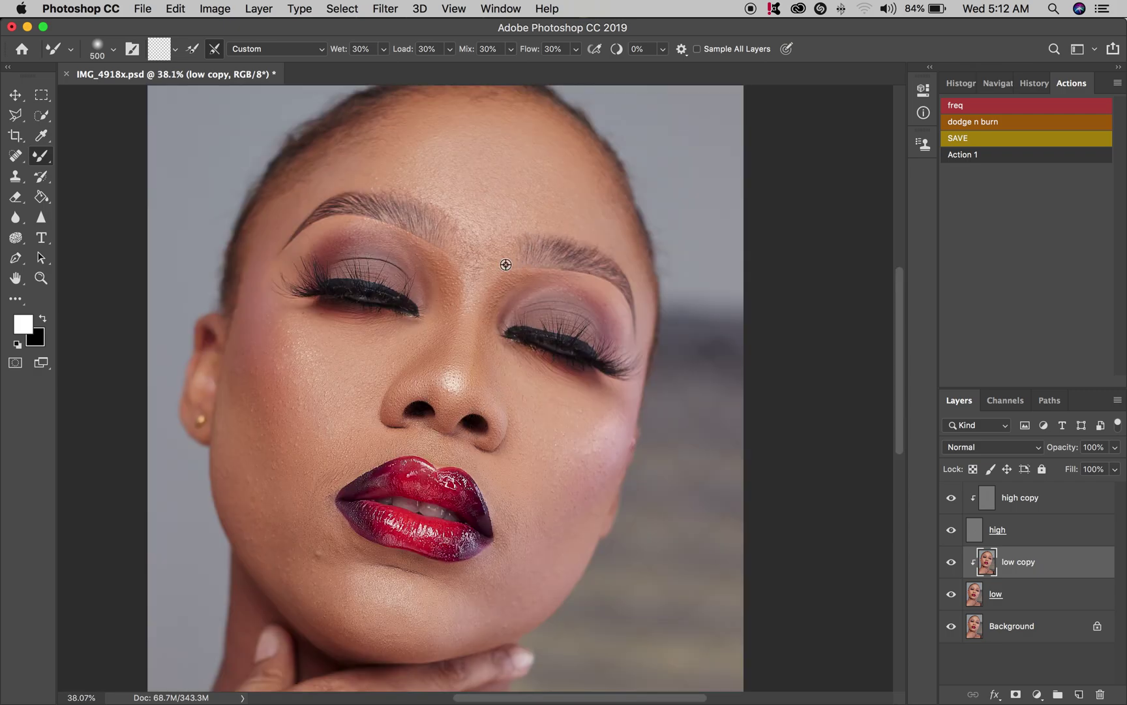
scroll(503, 264, "down", 5)
scroll(491, 270, "up", 1)
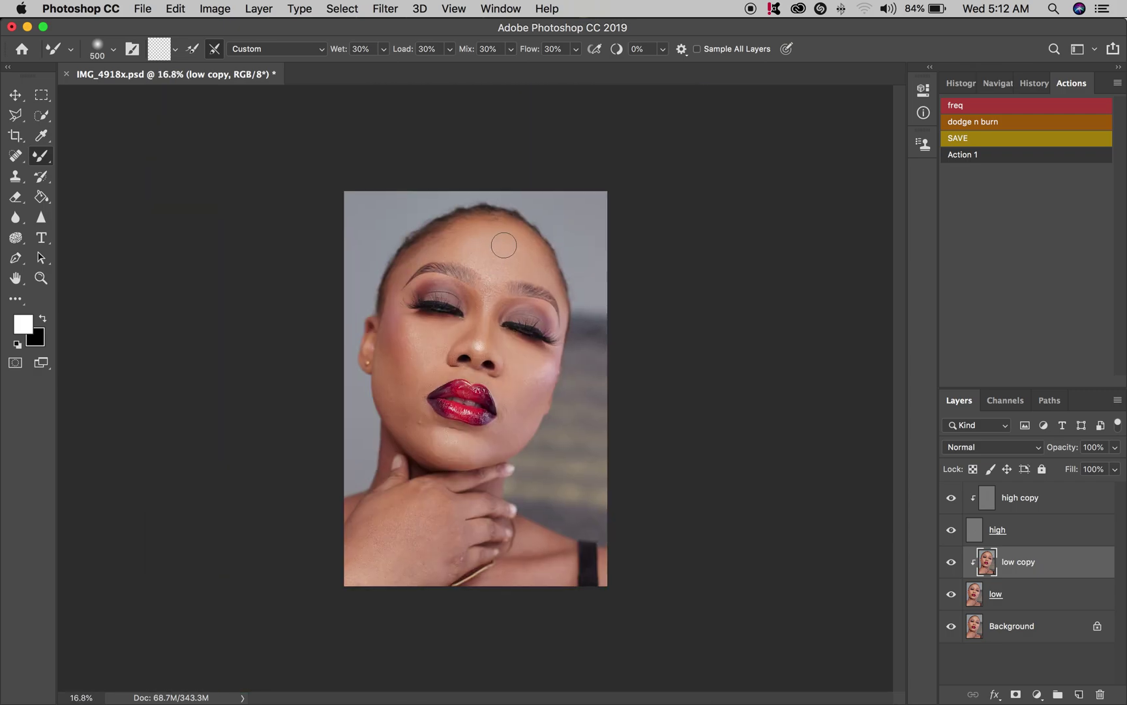
scroll(526, 245, "up", 2)
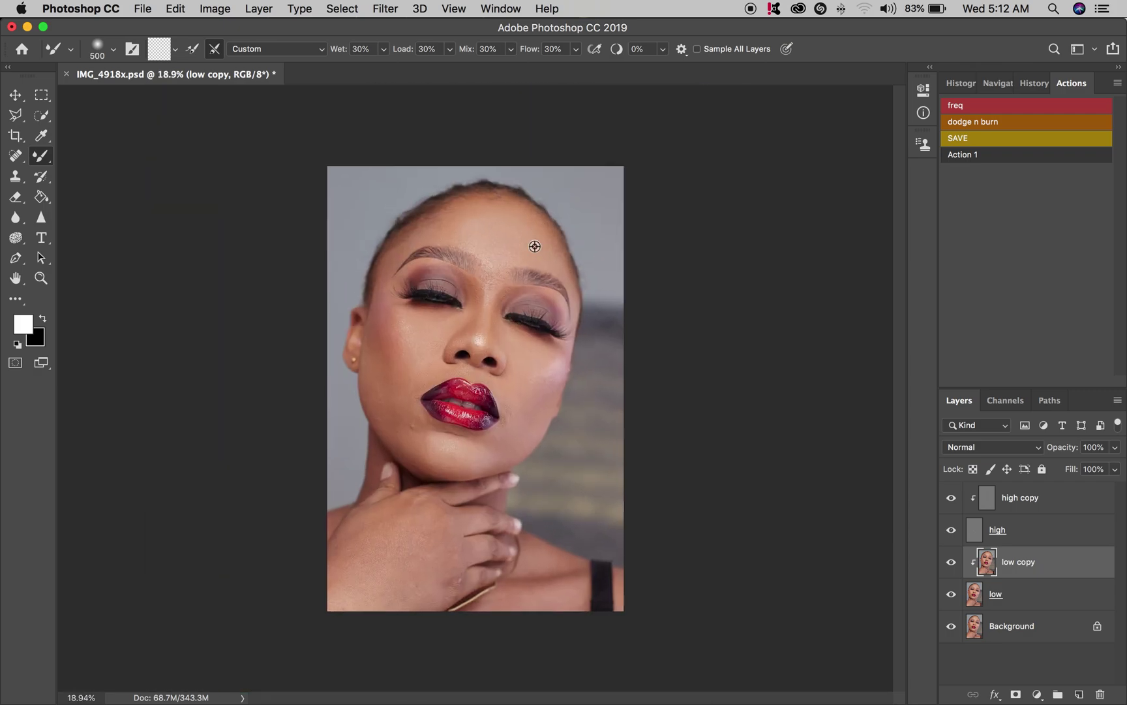
scroll(536, 246, "up", 2)
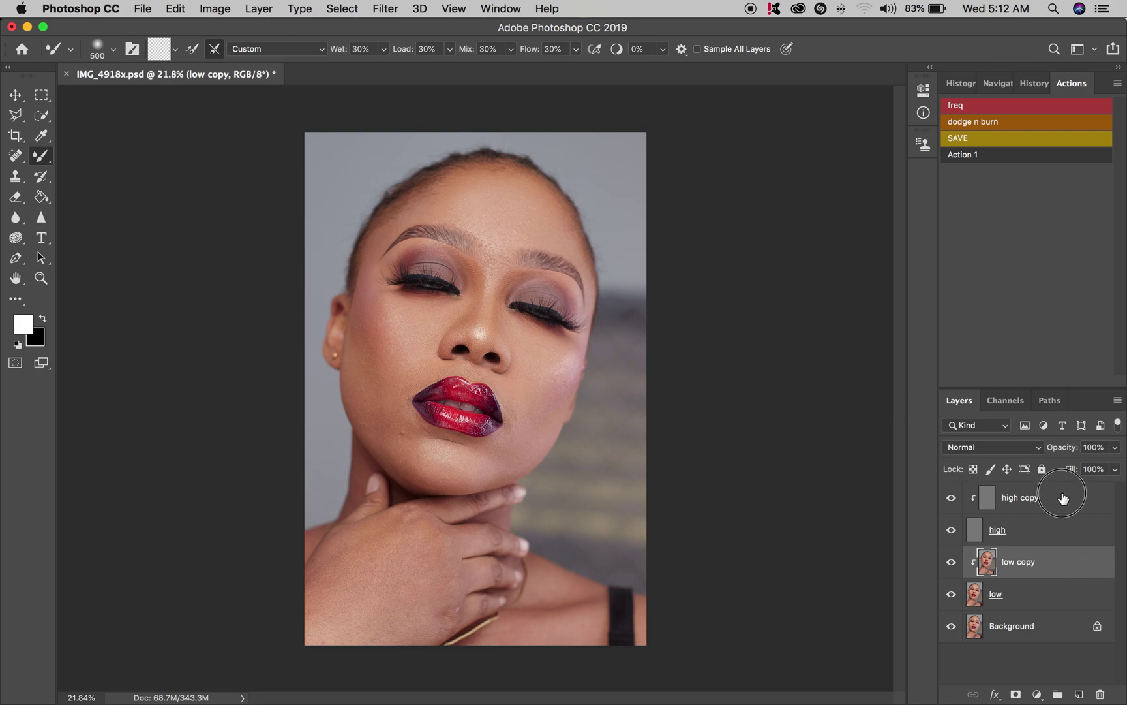
Step: Add a new empty layer above high copy and switch to the regular Brush tool
left_click(1063, 498)
left_click(1080, 694)
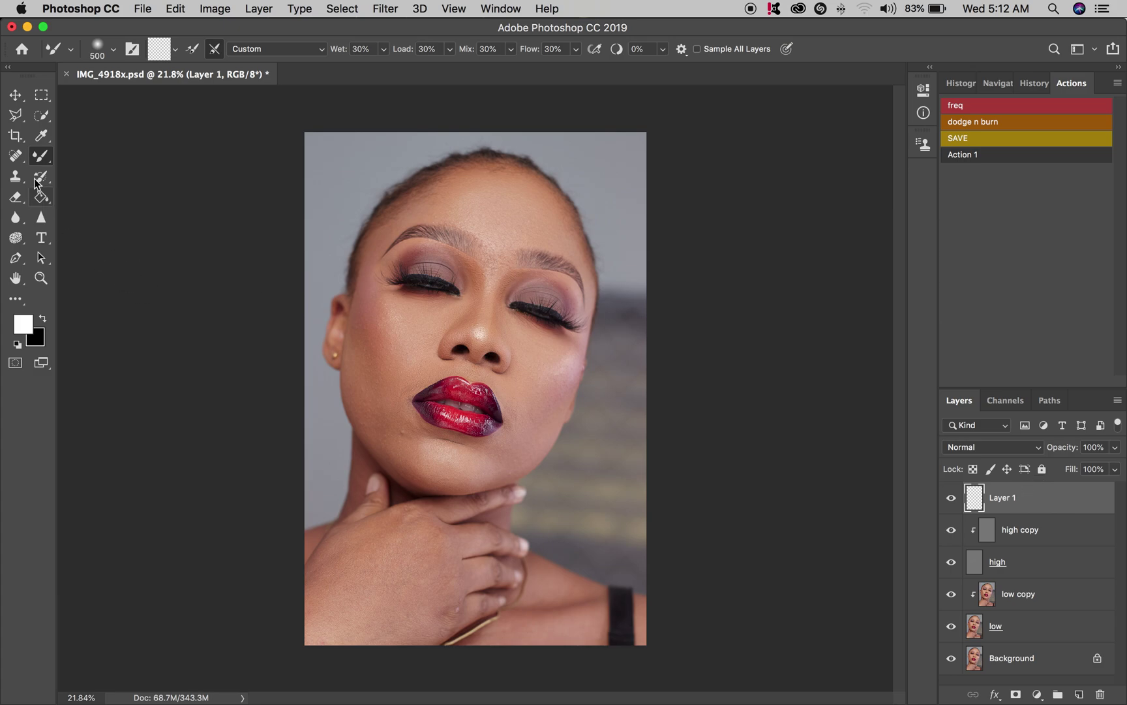
left_click(40, 159)
right_click(40, 159)
left_click(113, 154)
scroll(379, 261, "up", 5)
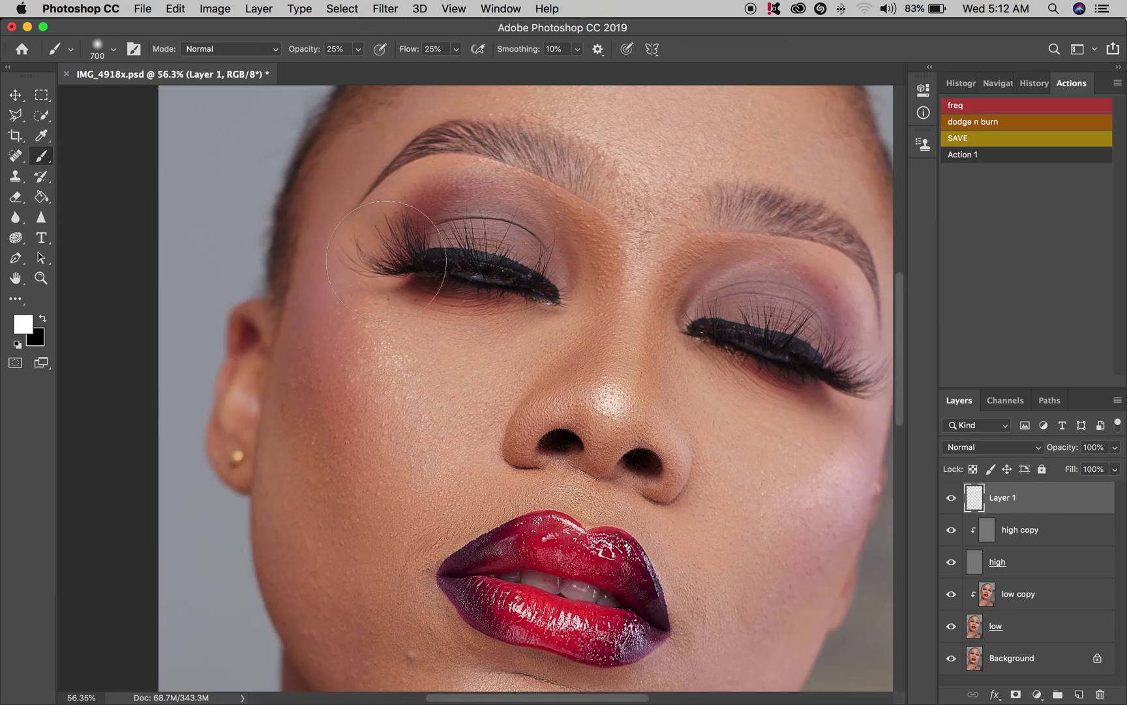
scroll(392, 254, "down", 3)
scroll(534, 243, "up", 2)
scroll(533, 243, "down", 4)
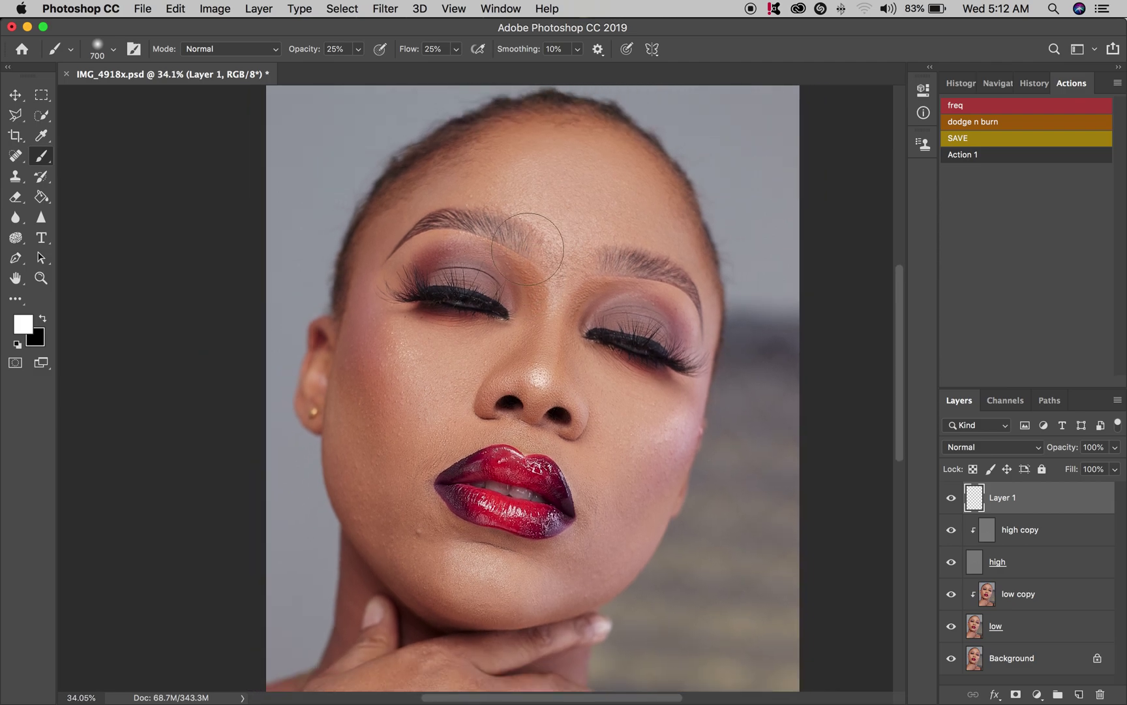
Step: Reduce the brush size to 175 and set its opacity and flow to 100%
key("bracketleft")
key("bracketleft")
key("bracketleft")
key("bracketleft")
key("bracketleft")
key("bracketleft")
key("bracketleft")
left_click(358, 49)
left_click_drag(379, 70, 517, 65)
left_click(456, 49)
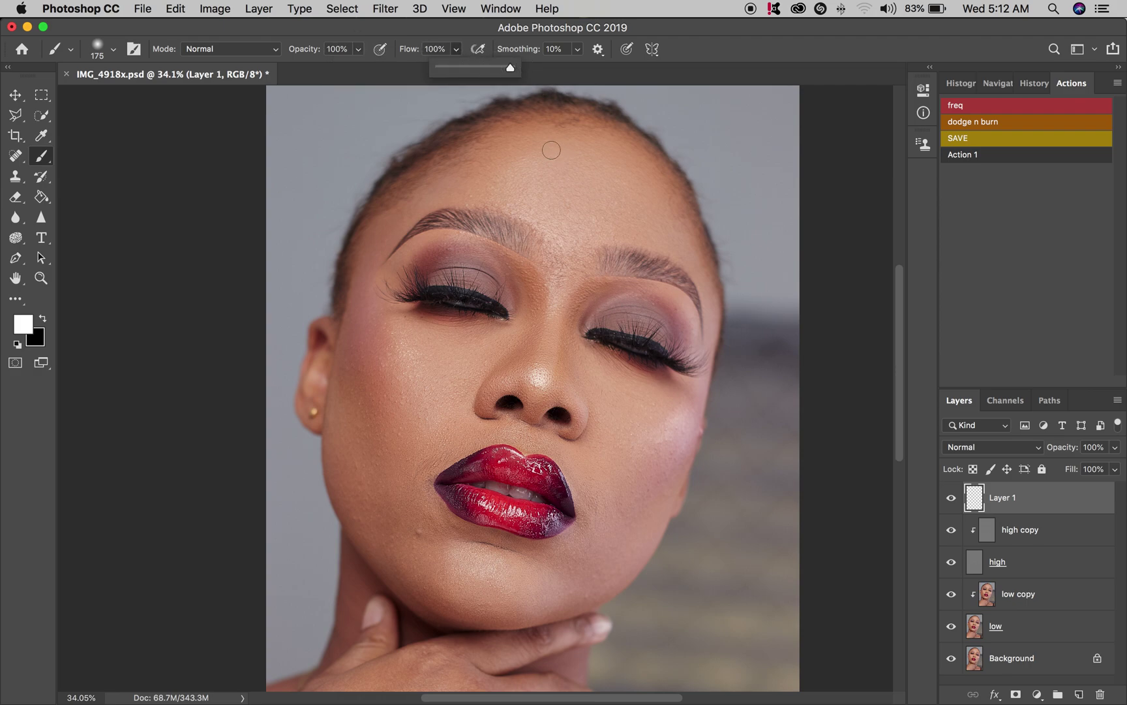
Step: Outline the forehead, both cheeks, the nose bridge and the chin in white on Layer 1, with the brush reduced to 100
key("bracketleft")
mouse_move(534, 120)
left_mouse_down()
mouse_move(475, 167)
mouse_move(571, 249)
mouse_move(660, 194)
mouse_move(567, 128)
mouse_move(546, 129)
left_mouse_up()
key("bracketleft")
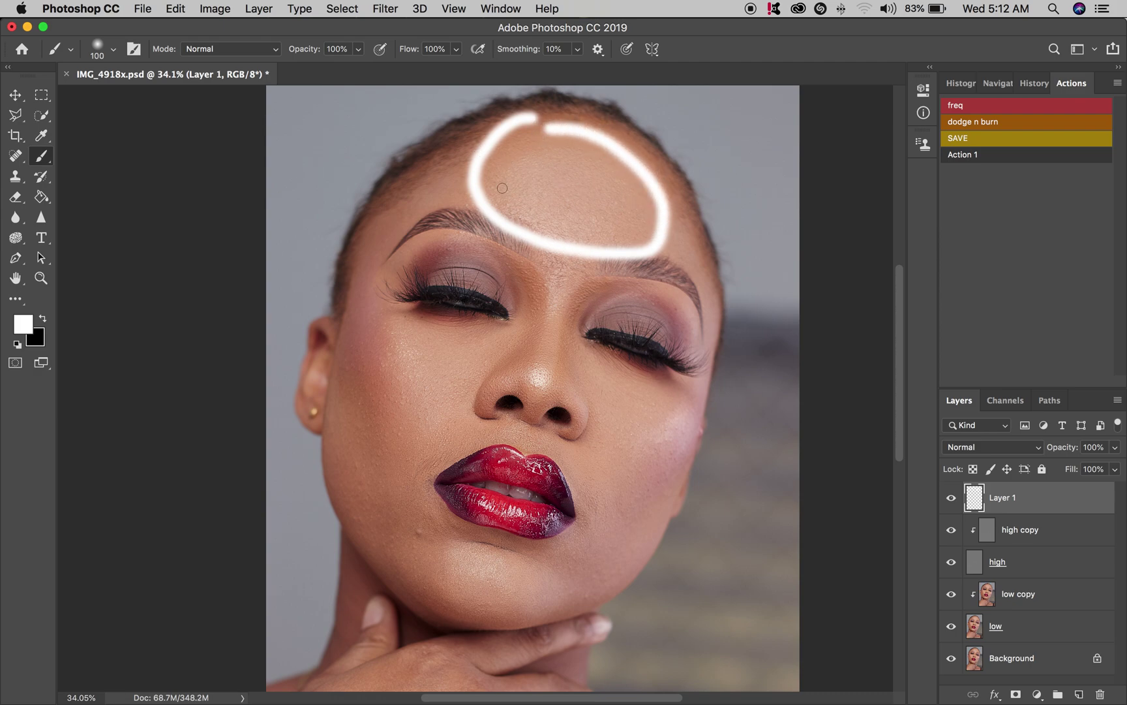
mouse_move(395, 306)
left_mouse_down()
mouse_move(435, 391)
mouse_move(398, 416)
mouse_move(368, 381)
mouse_move(364, 289)
left_mouse_up()
mouse_move(670, 400)
left_mouse_down()
mouse_move(605, 476)
mouse_move(687, 456)
mouse_move(676, 404)
left_mouse_up()
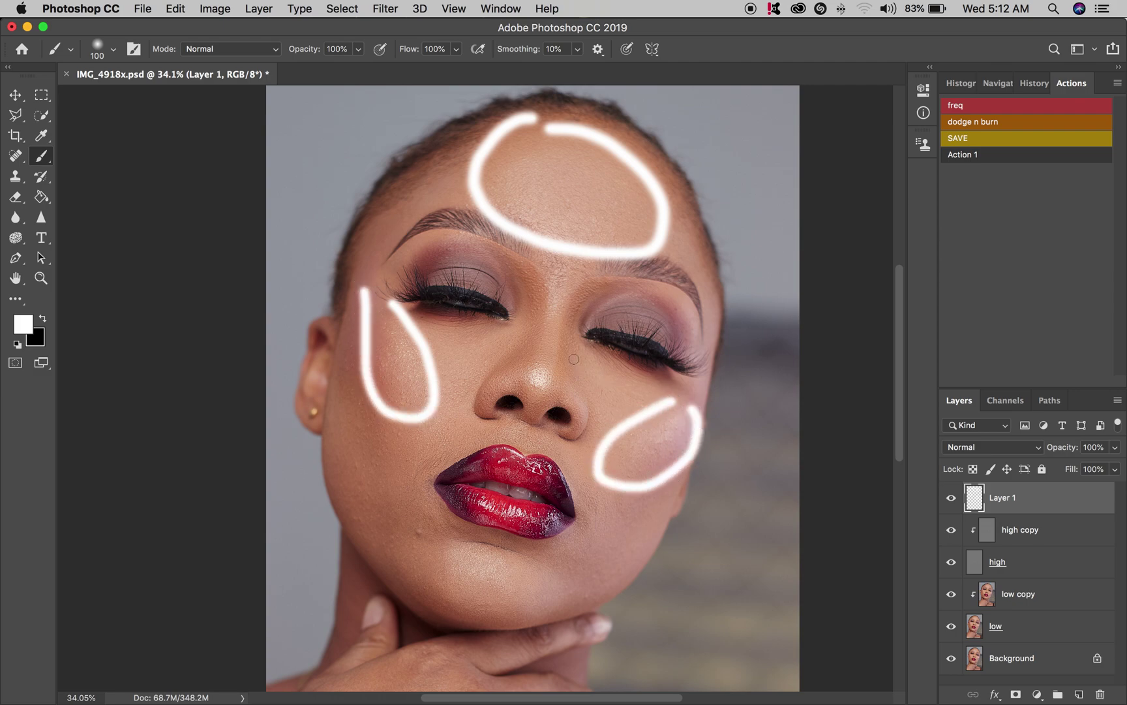
mouse_move(600, 271)
left_mouse_down()
mouse_move(564, 312)
mouse_move(558, 385)
mouse_move(526, 383)
mouse_move(546, 268)
mouse_move(573, 257)
left_mouse_up()
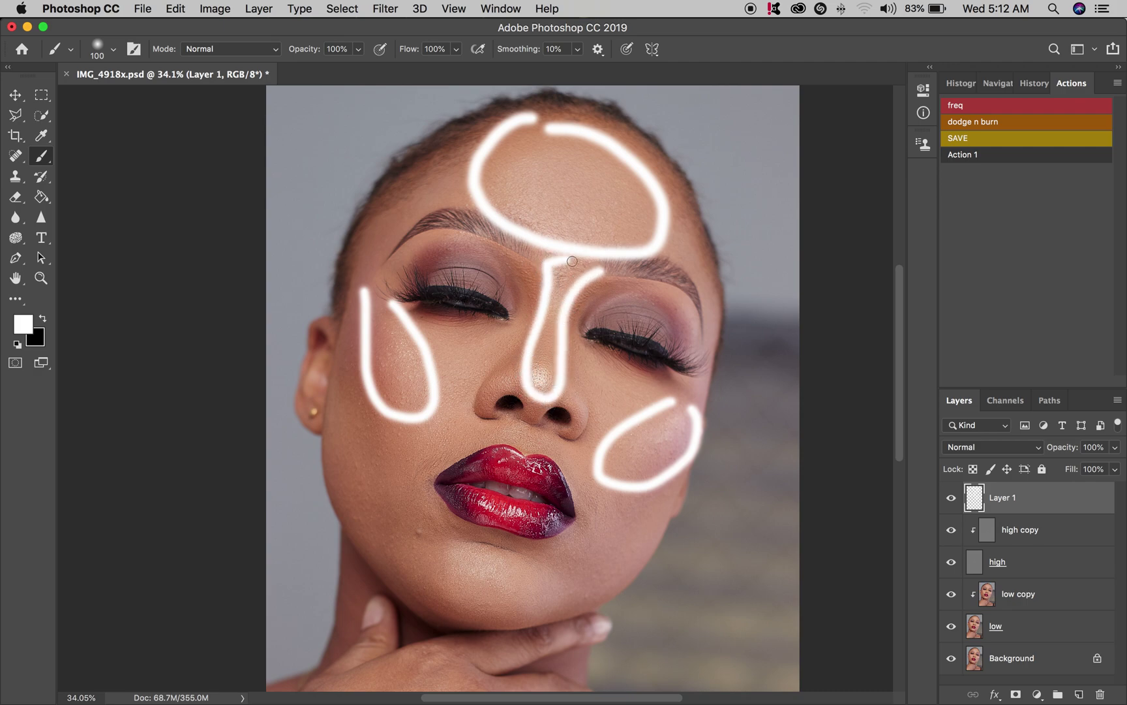
mouse_move(508, 540)
left_mouse_down()
mouse_move(469, 528)
mouse_move(431, 542)
mouse_move(435, 583)
mouse_move(459, 611)
mouse_move(496, 619)
mouse_move(526, 607)
mouse_move(539, 580)
mouse_move(506, 535)
left_mouse_up()
scroll(393, 304, "down", 5)
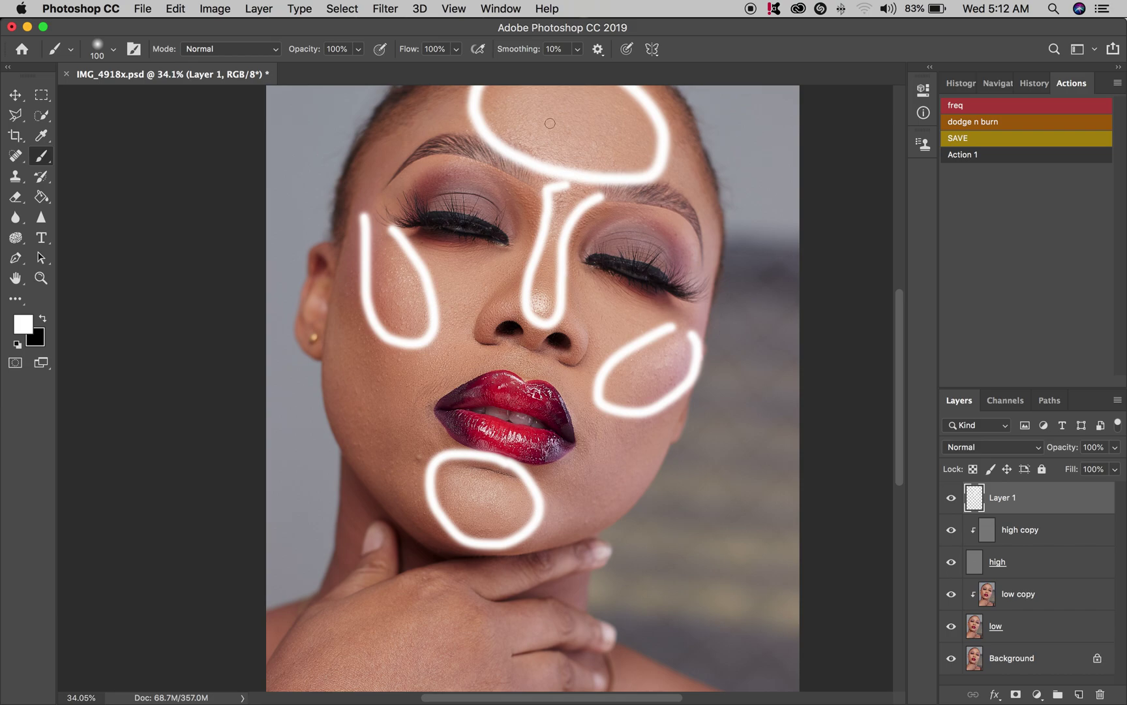
scroll(471, 158, "up", 2)
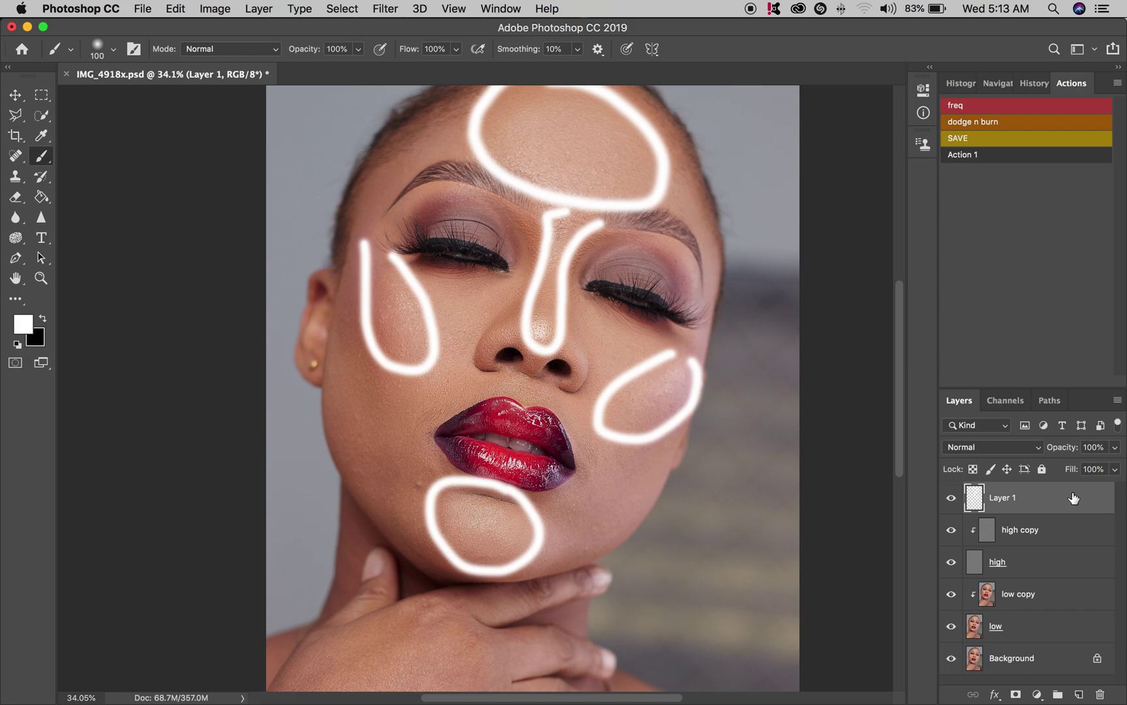
Step: Delete Layer 1 with its outlines and return to the Mixer Brush on the low copy layer
mouse_move(1006, 497)
left_mouse_down()
mouse_move(1080, 582)
mouse_move(1101, 697)
left_mouse_up()
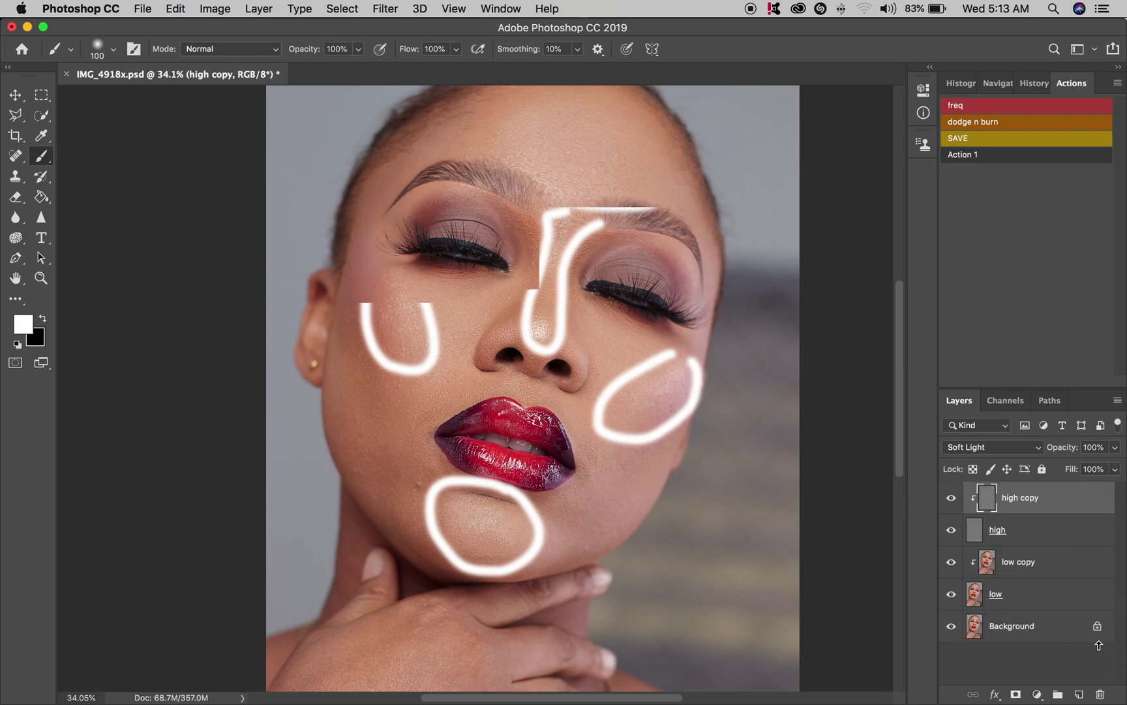
left_click(1057, 569)
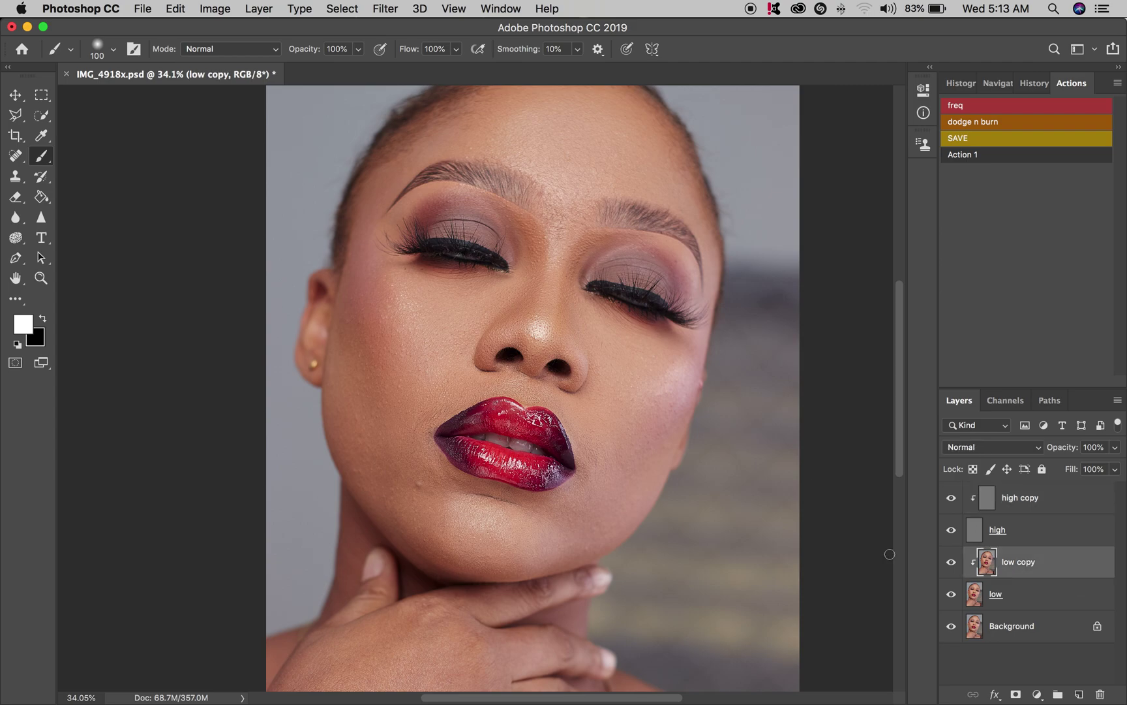
scroll(556, 361, "up", 3)
key("bracketright")
key("bracketright")
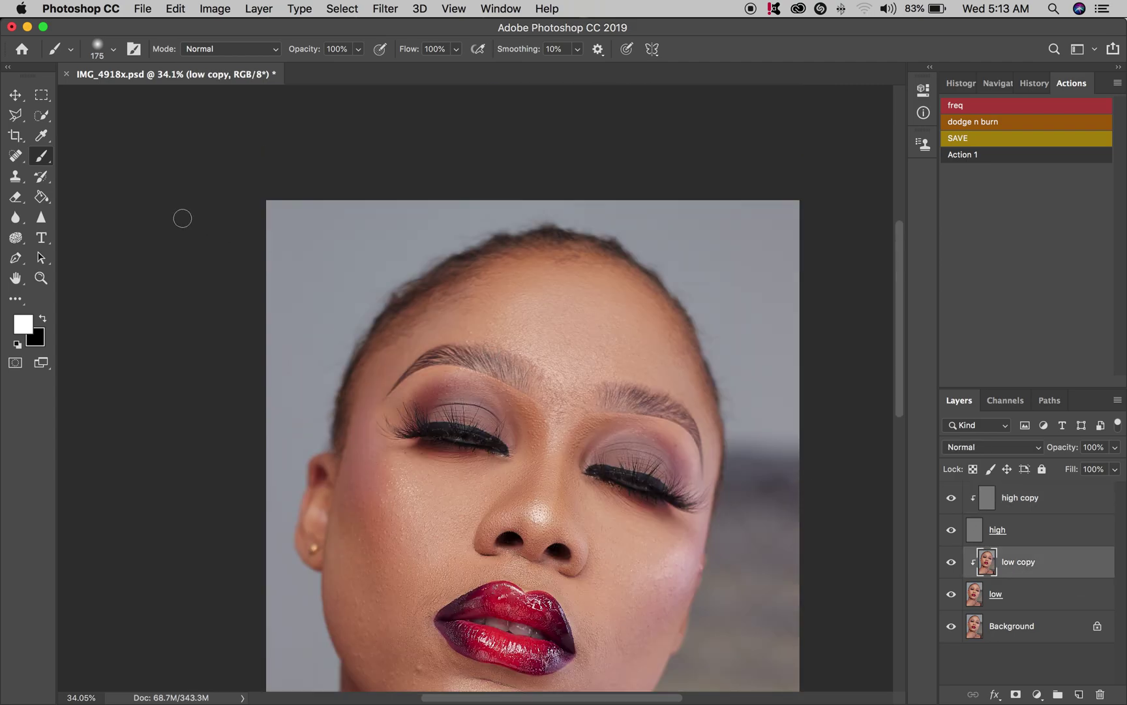
mouse_move(41, 156)
left_mouse_down()
mouse_move(90, 166)
mouse_move(96, 185)
left_mouse_up()
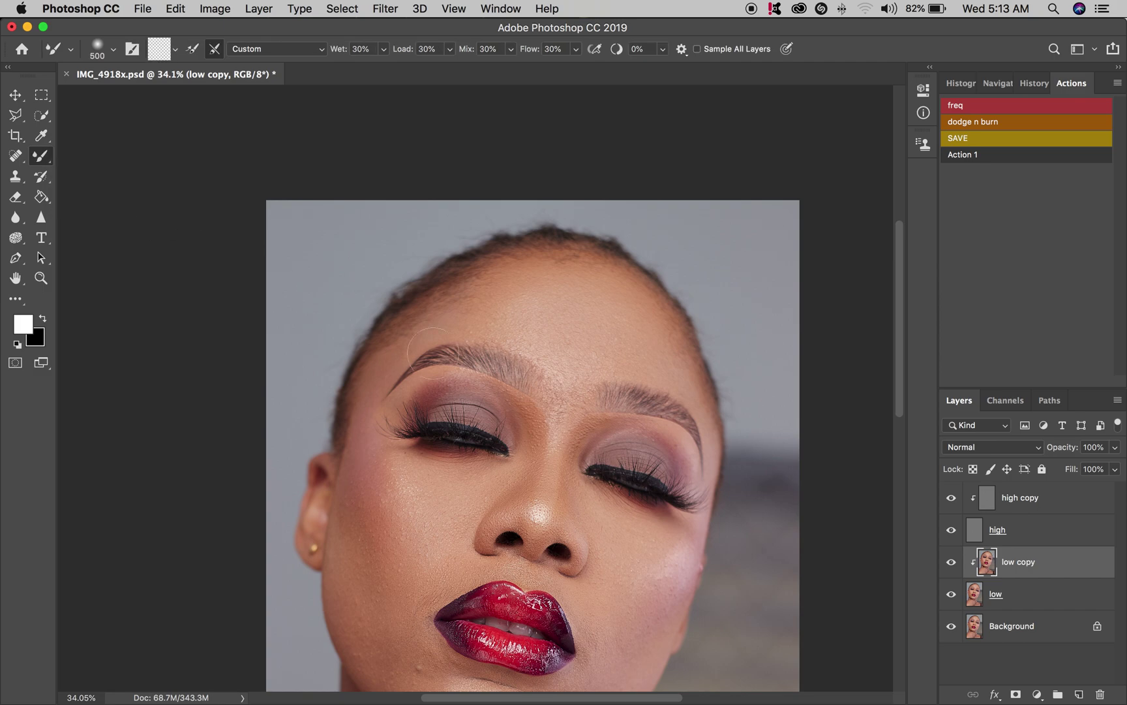
Step: Blend the tones on the image-right side of the forehead and along its hairline, with the Mixer Brush reduced to 400
scroll(613, 261, "down", 2)
key("bracketleft")
key("bracketleft")
key("bracketleft")
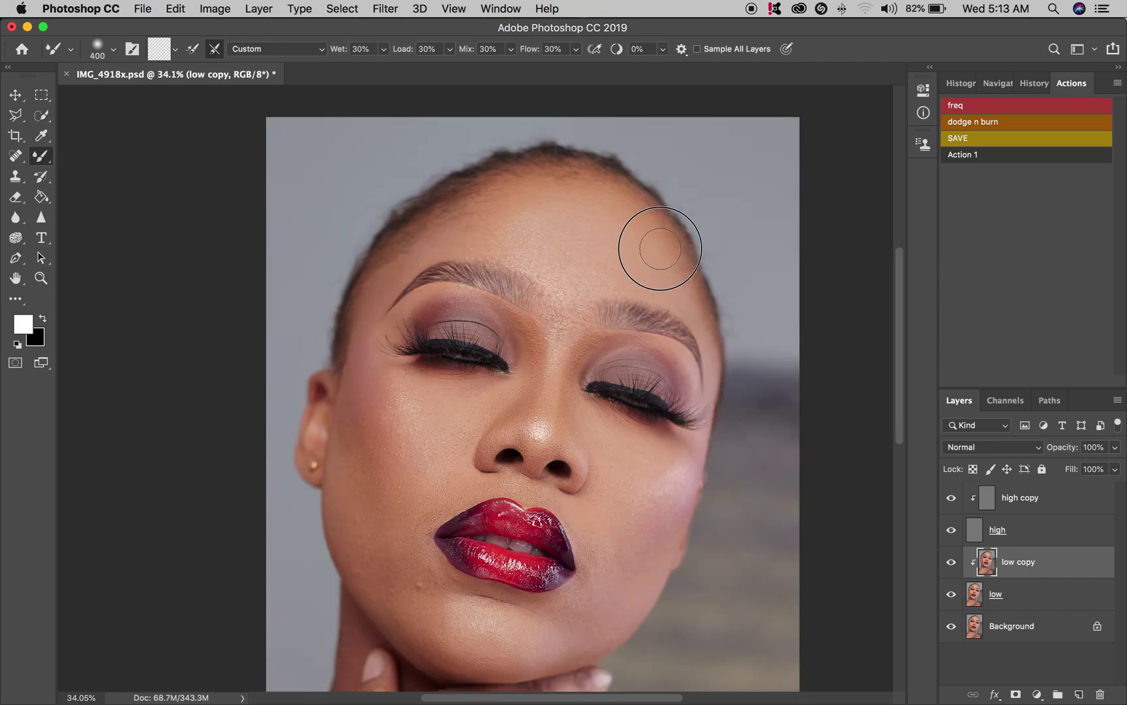
key("bracketright")
key("bracketleft")
key("bracketleft")
key("bracketleft")
key("bracketleft")
key("bracketleft")
key("bracketleft")
key("bracketright")
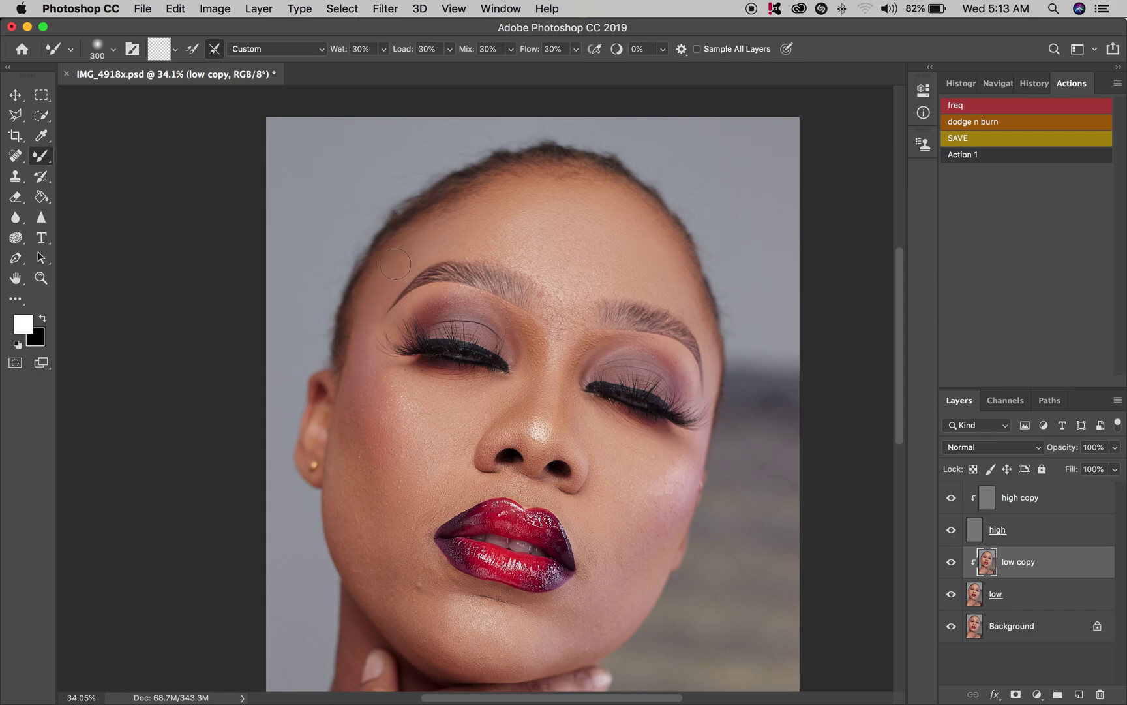
Step: Blend the image-left temple and upper forehead, varying the Mixer Brush between 200 and 500 to fit the area
key("bracketright")
key("bracketright")
key("bracketright")
key("bracketright")
key("bracketright")
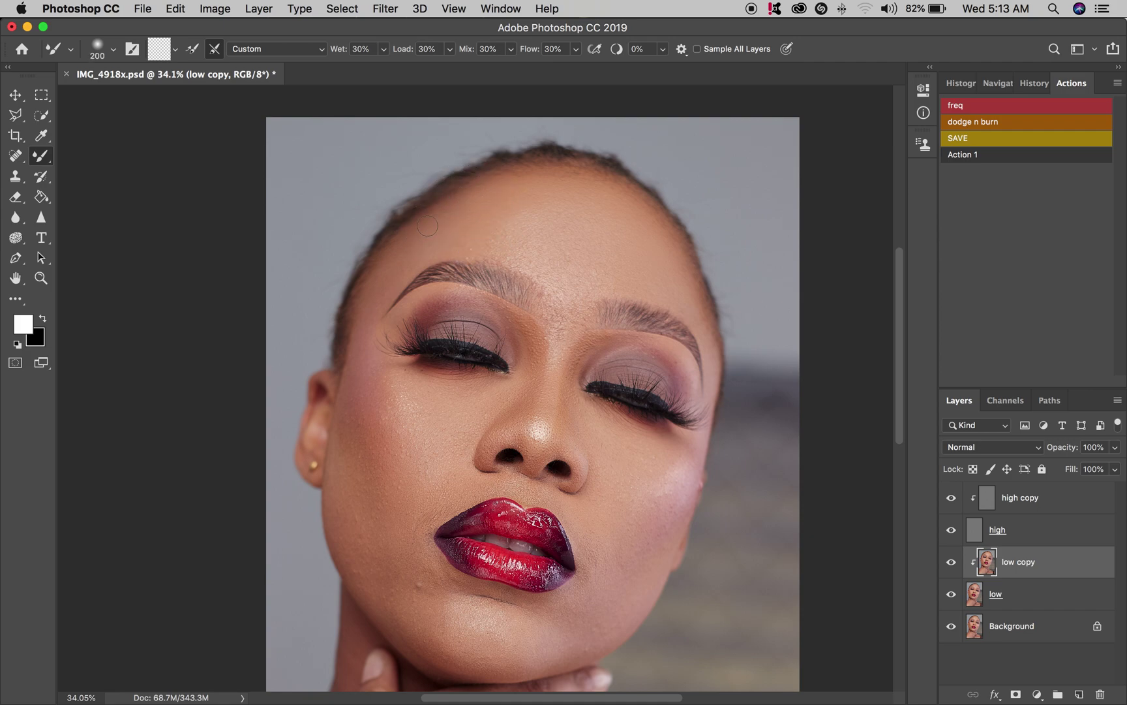
key("bracketright")
key("bracketright")
key("bracketright")
key("bracketleft")
key("bracketleft")
key("bracketleft")
key("bracketright")
key("bracketleft")
key("bracketleft")
left_click(481, 222)
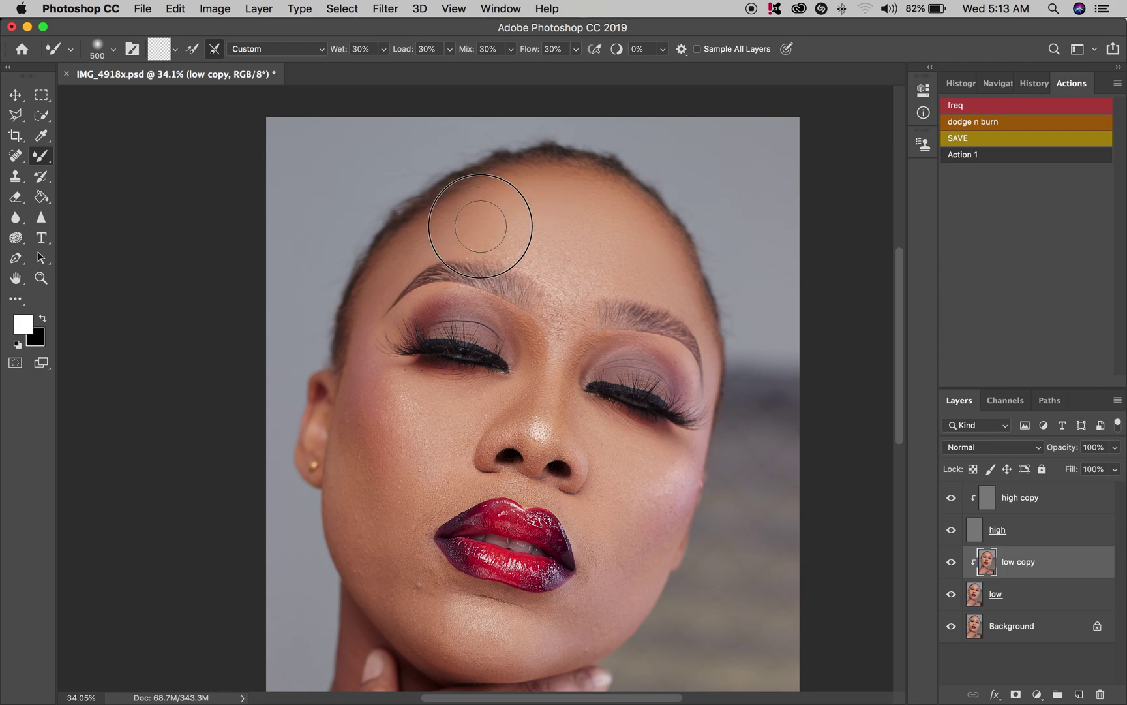
Step: Even out the tones from the image-left temple across the middle of the forehead, with brush sizes between 300 and 600
key("bracketright")
key("bracketright")
mouse_move(590, 264)
left_mouse_down()
mouse_move(631, 276)
mouse_move(628, 253)
mouse_move(637, 266)
mouse_move(603, 218)
mouse_move(635, 231)
mouse_move(600, 202)
mouse_move(662, 246)
mouse_move(608, 186)
mouse_move(561, 171)
mouse_move(566, 179)
mouse_move(477, 199)
mouse_move(402, 267)
left_mouse_up()
key("bracketleft")
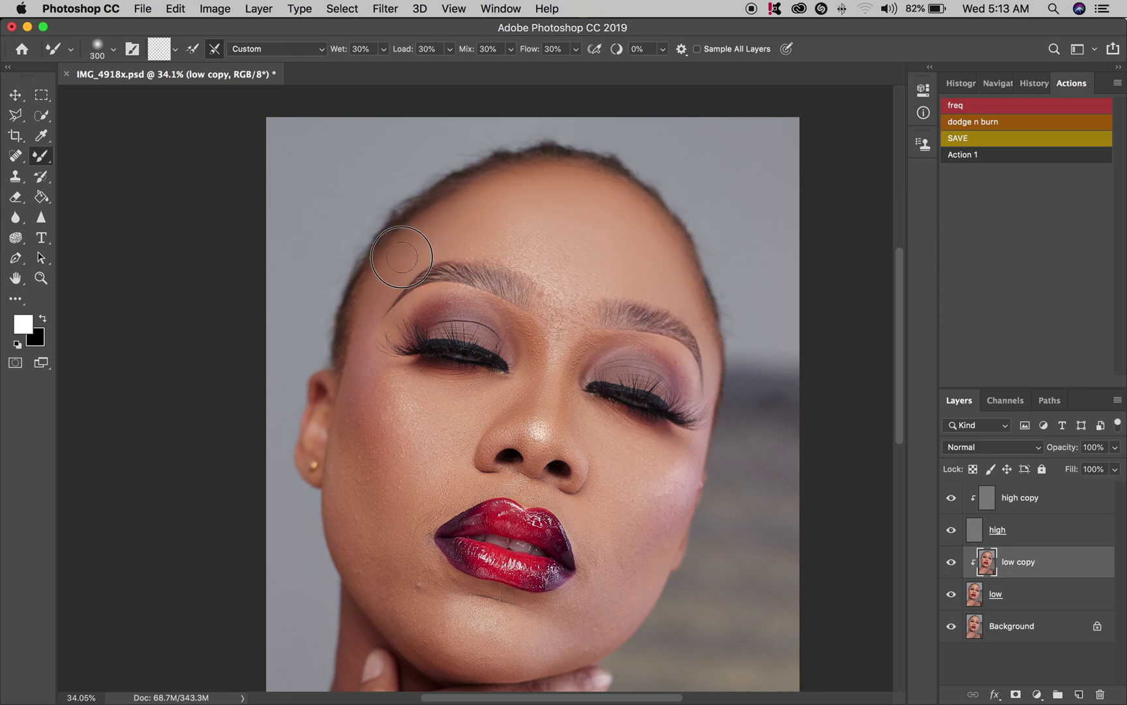
key("bracketright")
mouse_move(453, 214)
left_mouse_down()
mouse_move(492, 230)
mouse_move(508, 219)
left_mouse_up()
key("bracketright")
mouse_move(596, 252)
left_mouse_down()
mouse_move(624, 260)
mouse_move(556, 200)
left_mouse_up()
key("bracketleft")
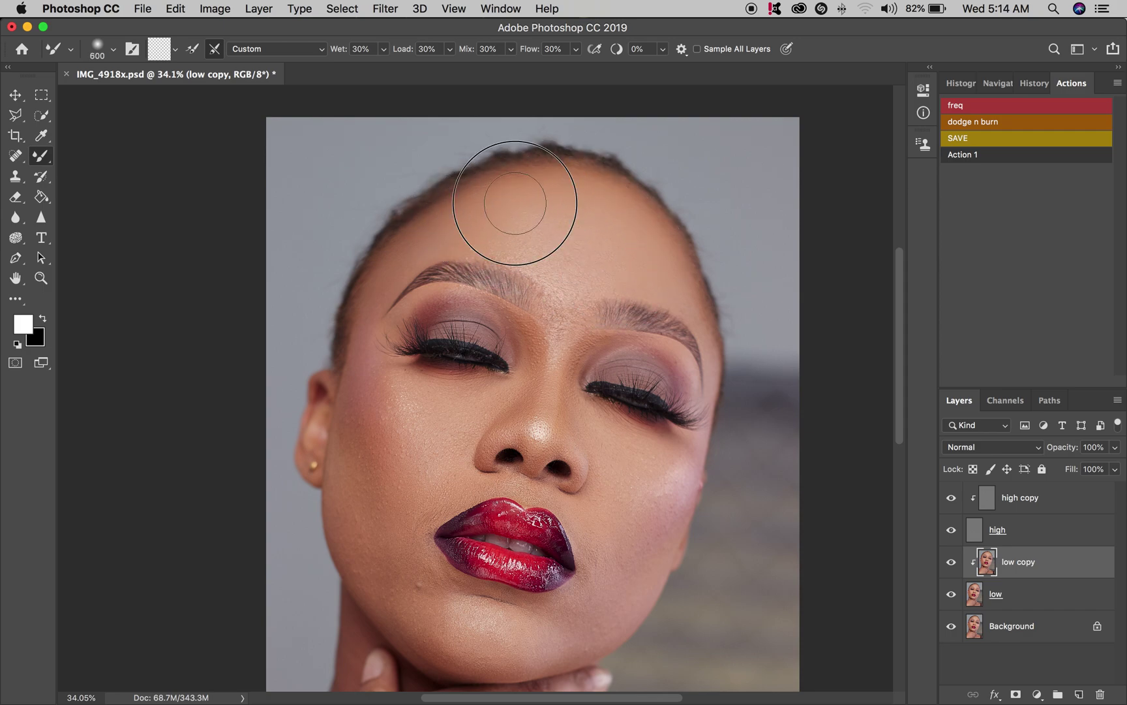
key("bracketleft")
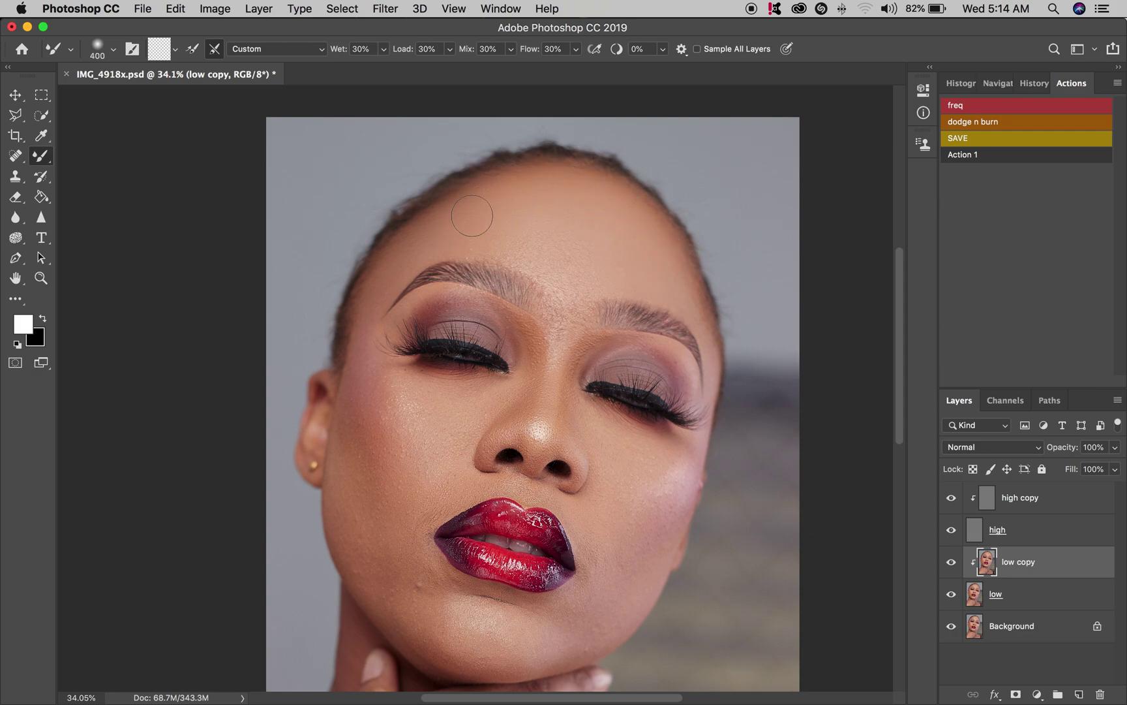
Step: Smooth the remaining tonal patches on the forehead and reduce the Mixer Brush to 250 for the skin under the image-left eye
key("bracketright")
key("bracketright")
key("bracketright")
key("bracketright")
key("bracketleft")
key("bracketleft")
key("bracketleft")
key("bracketleft")
key("bracketleft")
key("bracketleft")
key("bracketleft")
key("bracketleft")
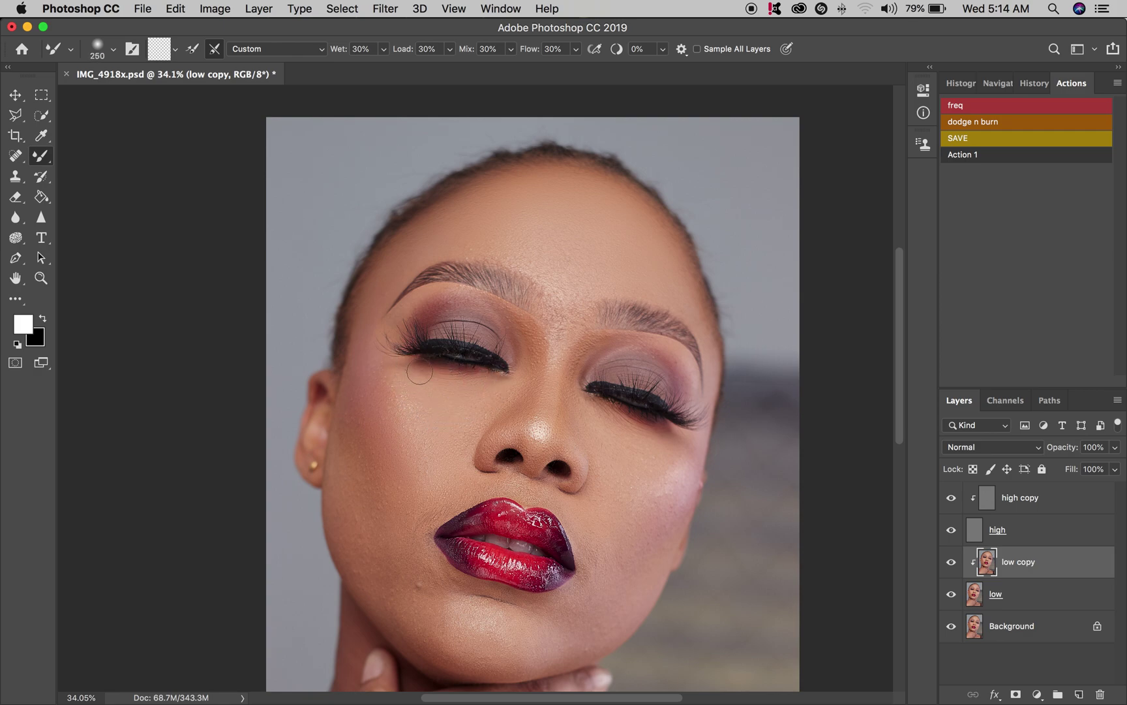
Step: Blend the skin below the image-left eye and towards the inner brows with a smaller Mixer Brush of about 125
key("bracketleft")
key("bracketleft")
key("bracketleft")
key("bracketleft")
key("bracketleft")
key("bracketleft")
key("bracketleft")
key("bracketright")
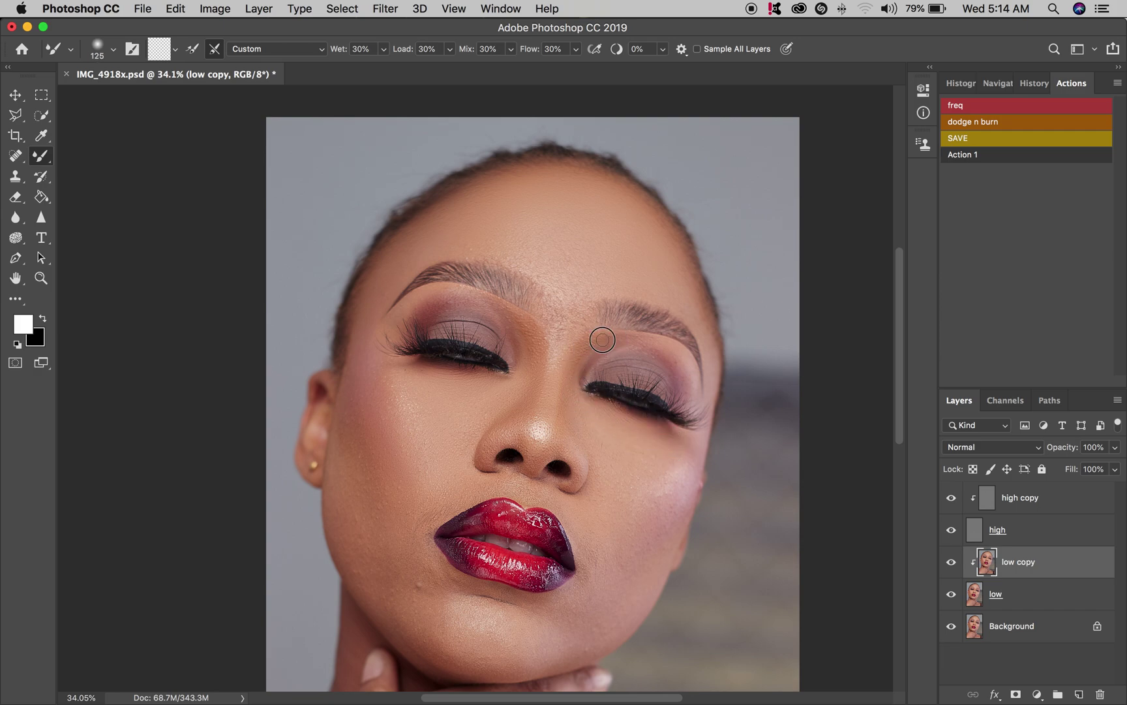
Step: Blend the transitions below the brows and along the nose bridge, keeping the Mixer Brush at about 150
key("bracketright")
key("bracketright")
key("bracketleft")
key("bracketleft")
key("bracketleft")
key("bracketright")
key("bracketright")
key("bracketleft")
key("bracketleft")
key("bracketleft")
key("bracketright")
scroll(465, 292, "down", 4)
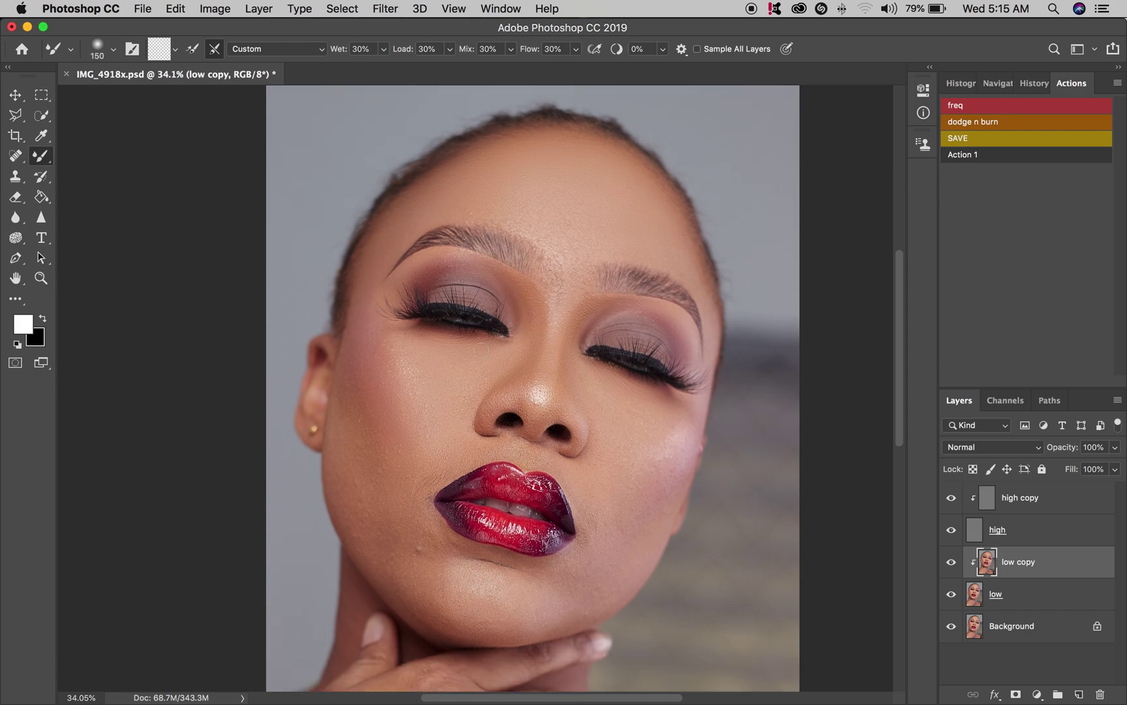
Step: Blend the image-left cheek beside the nose and mouth with the Mixer Brush enlarged to 500 and reduced to 300
key("bracketright")
key("bracketright")
key("bracketright")
key("bracketright")
key("bracketright")
key("bracketright")
key("bracketright")
key("bracketright")
key("bracketleft")
key("bracketleft")
key("bracketleft")
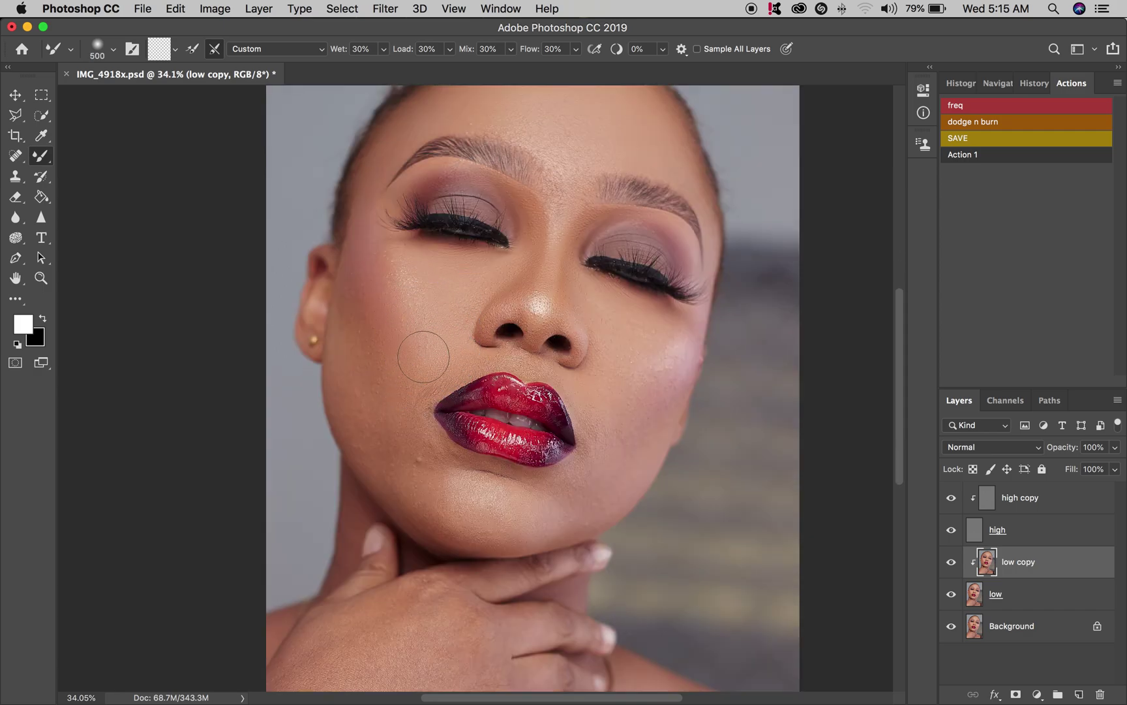
Step: Compare the portrait with and without the blending by hiding and showing the low copy layer
left_click(951, 563)
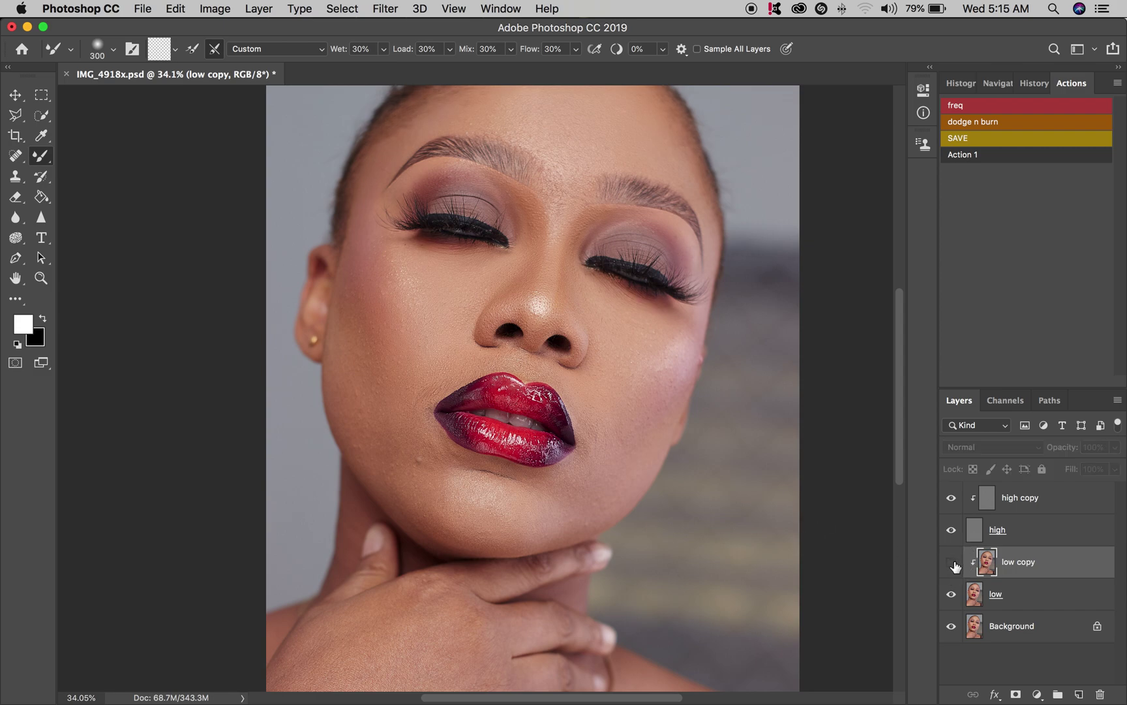
left_click(953, 564)
scroll(710, 379, "up", 2)
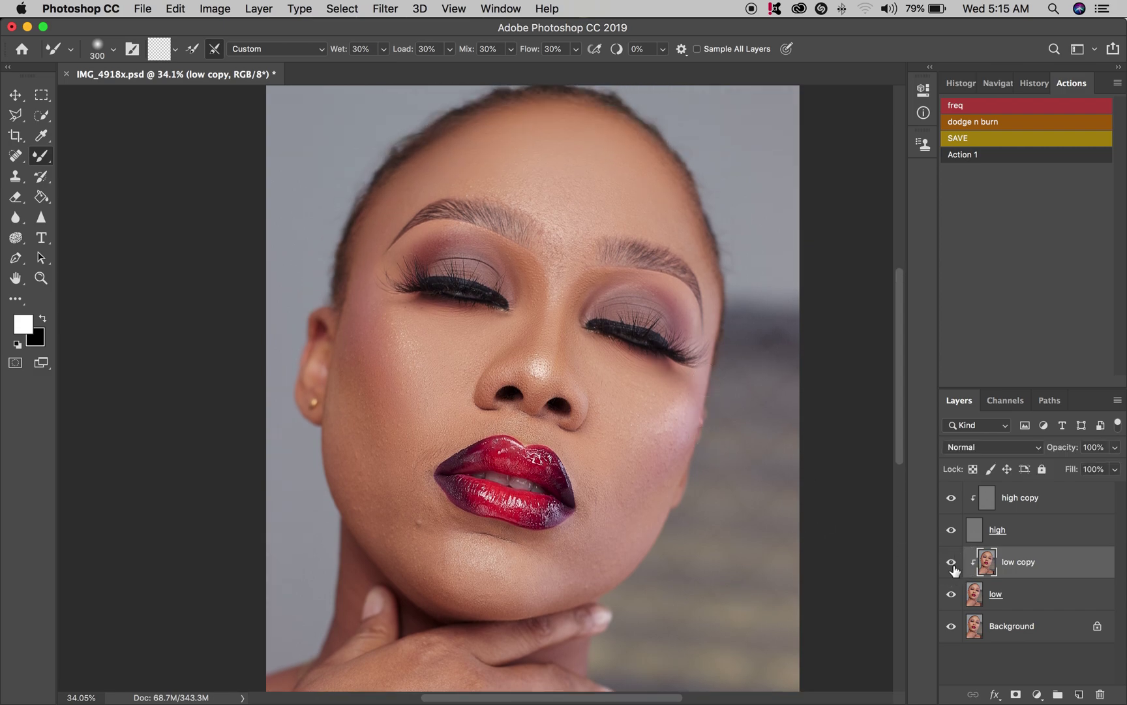
left_click(951, 564)
left_click(951, 563)
Step: Blend the image-right cheek below the eye with the Mixer Brush at 500, reduced to 250 for the outer cheek
key("bracketright")
key("bracketright")
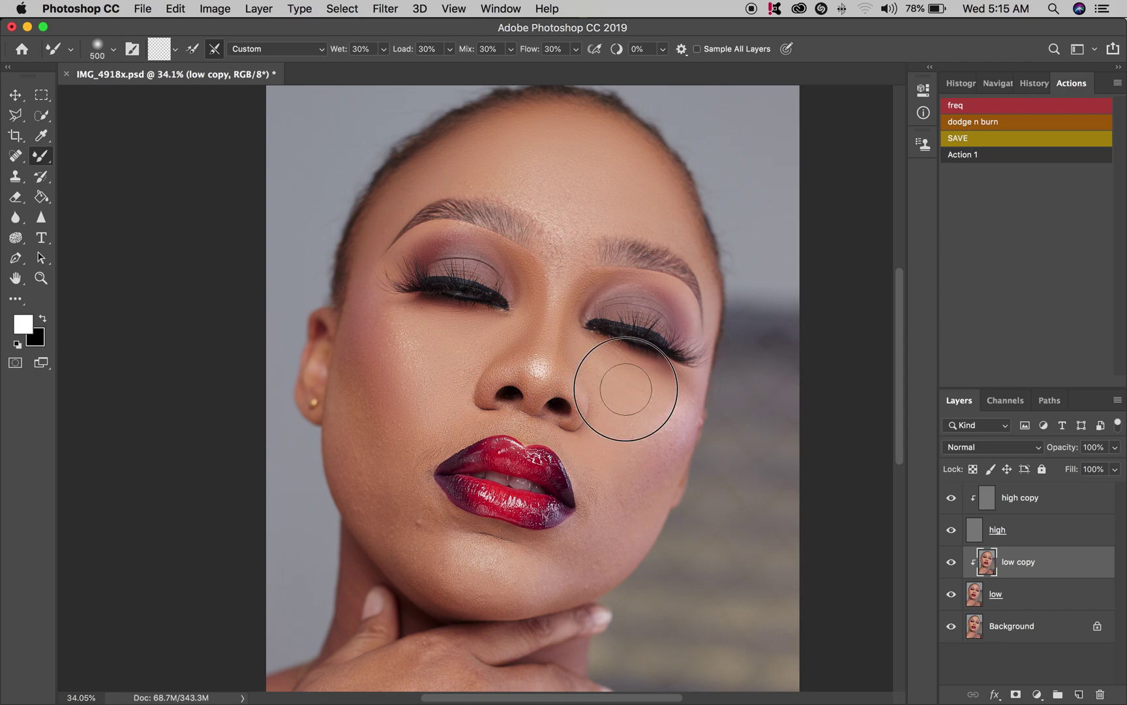
key("bracketleft")
key("bracketleft")
key("bracketleft")
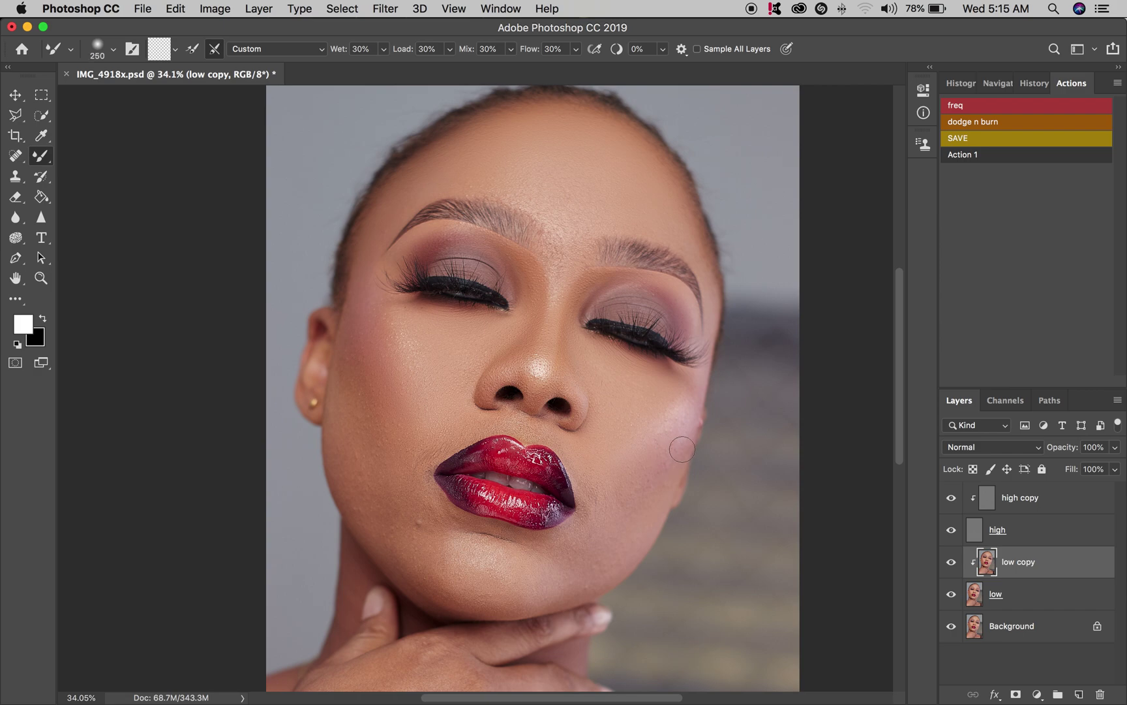
Step: Smooth the image-right cheek down to the jaw and the skin beside the corner of the mouth
key("bracketright")
key("bracketright")
key("bracketright")
key("bracketright")
key("bracketright")
key("bracketright")
key("bracketright")
key("bracketright")
key("bracketright")
left_click_drag(591, 520, 563, 543)
Step: Blend the image-left cheek from the upper lip and nose out towards the ear, with the Mixer Brush at 400
key("bracketright")
key("bracketright")
key("bracketright")
key("bracketright")
key("bracketright")
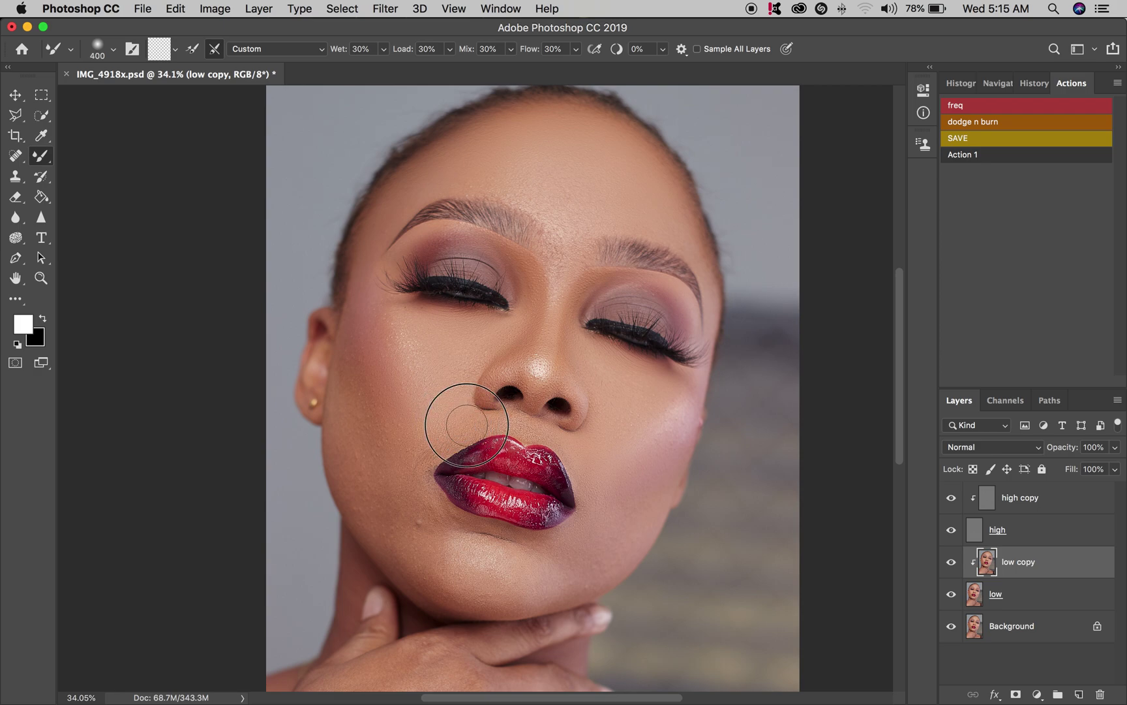
key("bracketleft")
key("bracketleft")
key("bracketleft")
key("bracketleft")
key("bracketleft")
key("bracketleft")
key("bracketright")
key("bracketright")
key("bracketright")
key("bracketright")
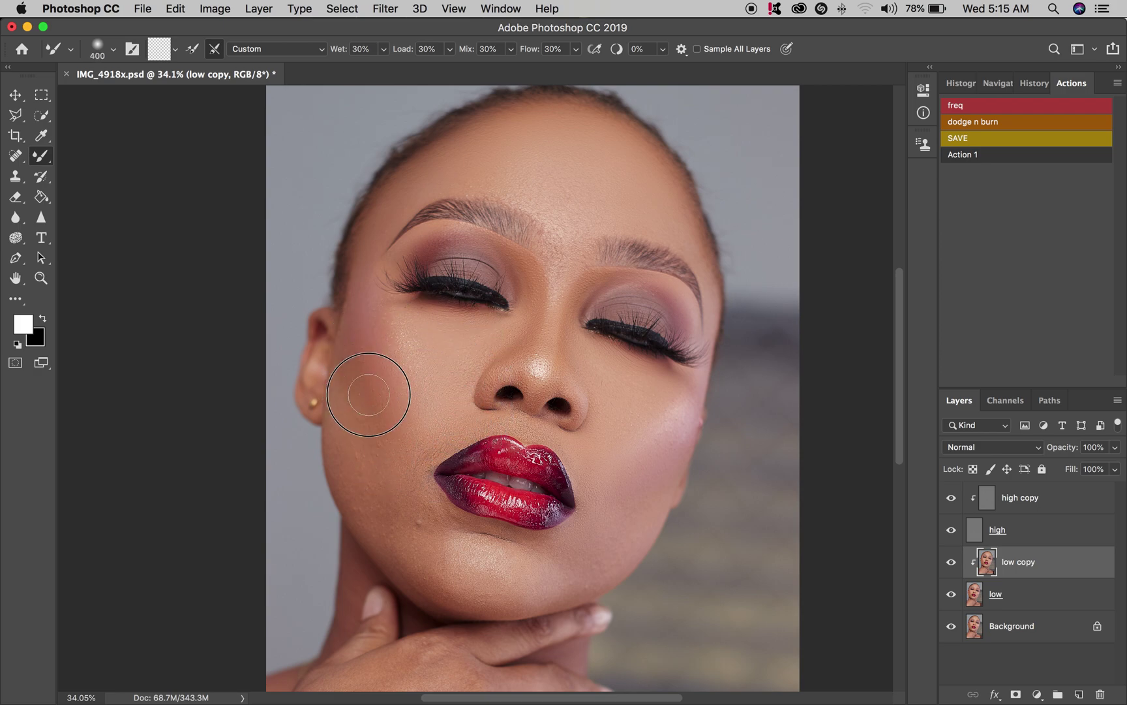
Step: Blend downwards along the outer image-left cheek to the jaw and the corner of the mouth, with the Mixer Brush at about 300
key("bracketleft")
key("bracketleft")
mouse_move(370, 342)
left_mouse_down()
mouse_move(372, 320)
mouse_move(373, 438)
left_mouse_up()
key("bracketright")
key("bracketleft")
key("bracketleft")
key("bracketleft")
key("bracketleft")
key("bracketleft")
key("bracketright")
key("bracketright")
key("bracketright")
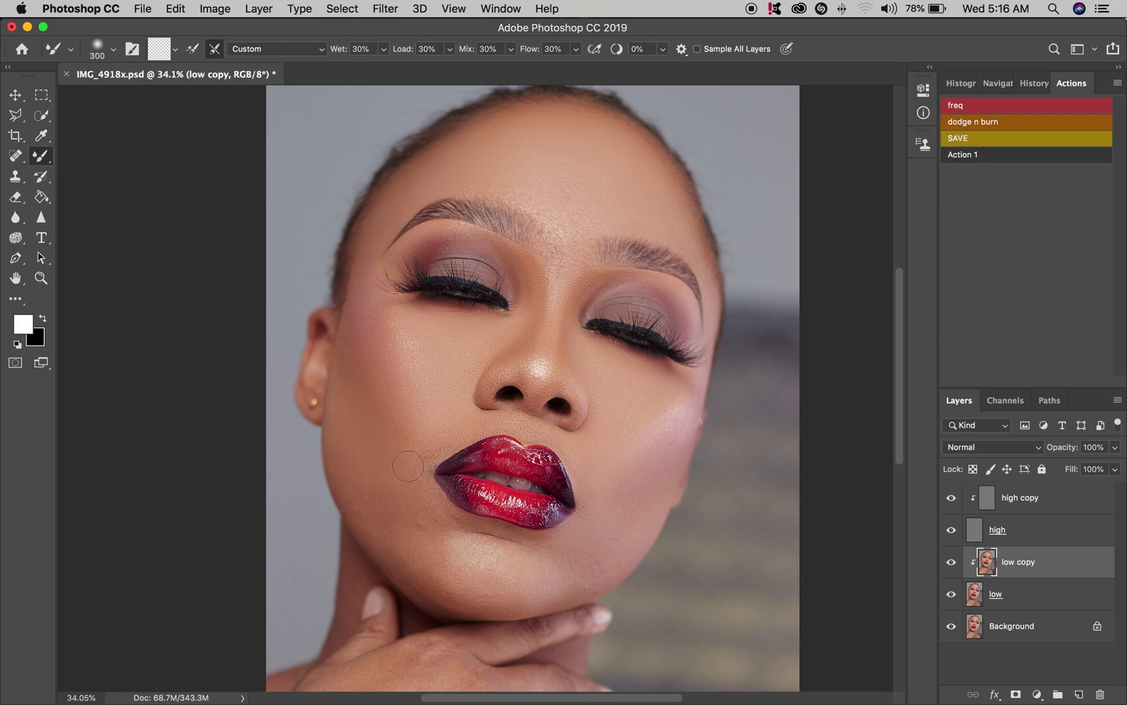
Step: Smooth the tones on the image-left jaw, the chin and below the lower lip, reducing the Mixer Brush to 250
key("bracketright")
key("bracketright")
key("bracketleft")
key("bracketleft")
key("bracketleft")
key("bracketright")
key("bracketleft")
key("bracketleft")
key("bracketright")
key("bracketright")
key("bracketright")
key("bracketright")
key("bracketright")
key("bracketleft")
key("bracketleft")
key("bracketleft")
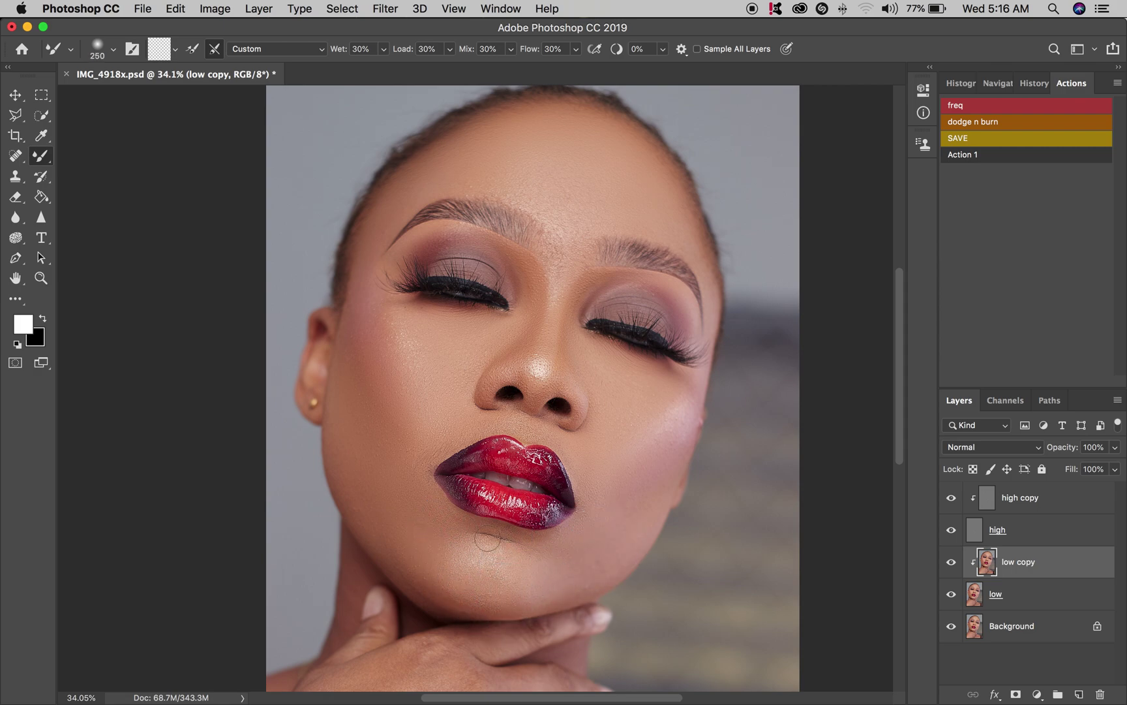
Step: Blend the chin and the skin below the lower lip on the low copy layer, varying the Mixer Brush between 250 and 400
key("bracketright")
key("bracketright")
key("bracketright")
key("bracketright")
key("bracketleft")
key("bracketleft")
key("bracketleft")
key("bracketleft")
key("bracketleft")
key("bracketright")
key("bracketright")
key("bracketright")
key("bracketright")
key("bracketright")
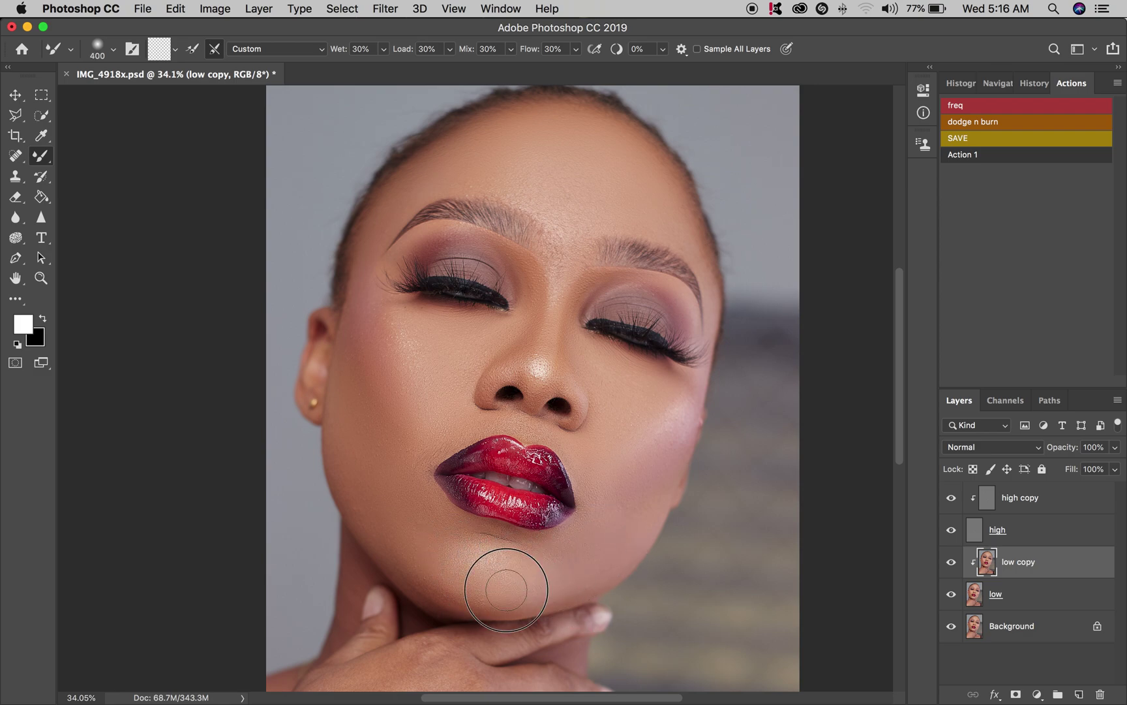
key("bracketleft")
key("bracketleft")
key("bracketleft")
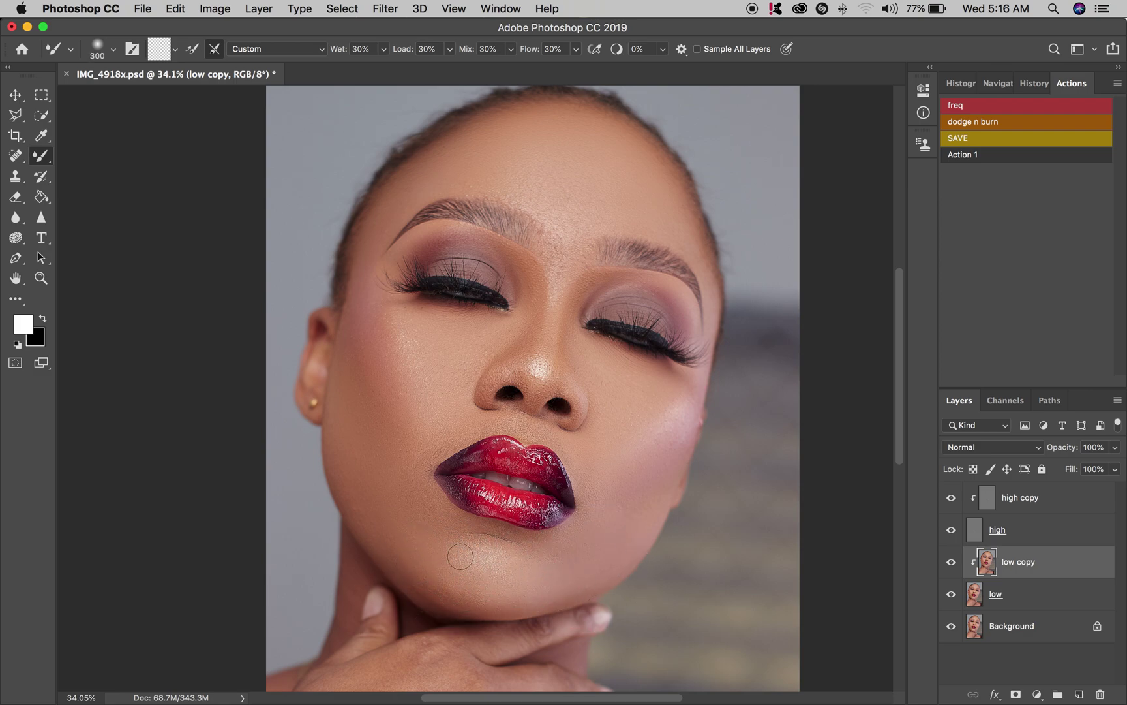
Step: Smooth the image-left temple beside the outer eye, and hide and show the low copy layer to compare the retouch
key("bracketright")
key("bracketleft")
mouse_move(356, 292)
left_mouse_down()
mouse_move(377, 357)
mouse_move(363, 274)
left_mouse_up()
key("bracketleft")
key("bracketleft")
key("bracketleft")
key("bracketright")
key("bracketright")
key("bracketright")
key("bracketright")
key("bracketleft")
key("bracketright")
key("bracketright")
key("bracketright")
key("bracketright")
left_click(950, 563)
left_click(951, 562)
Step: Blend the skin between the eyebrows and around the image-right brow with the Mixer Brush at sizes up to 700
key("bracketright")
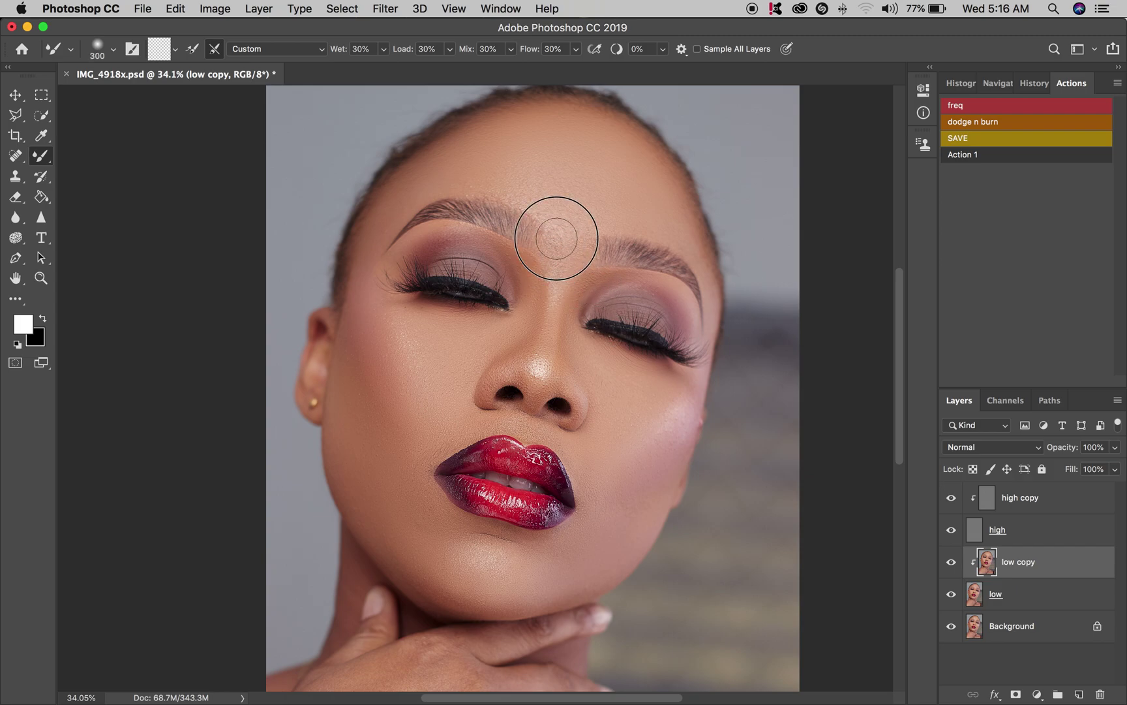
key("bracketright")
key("bracketright")
key("bracketright")
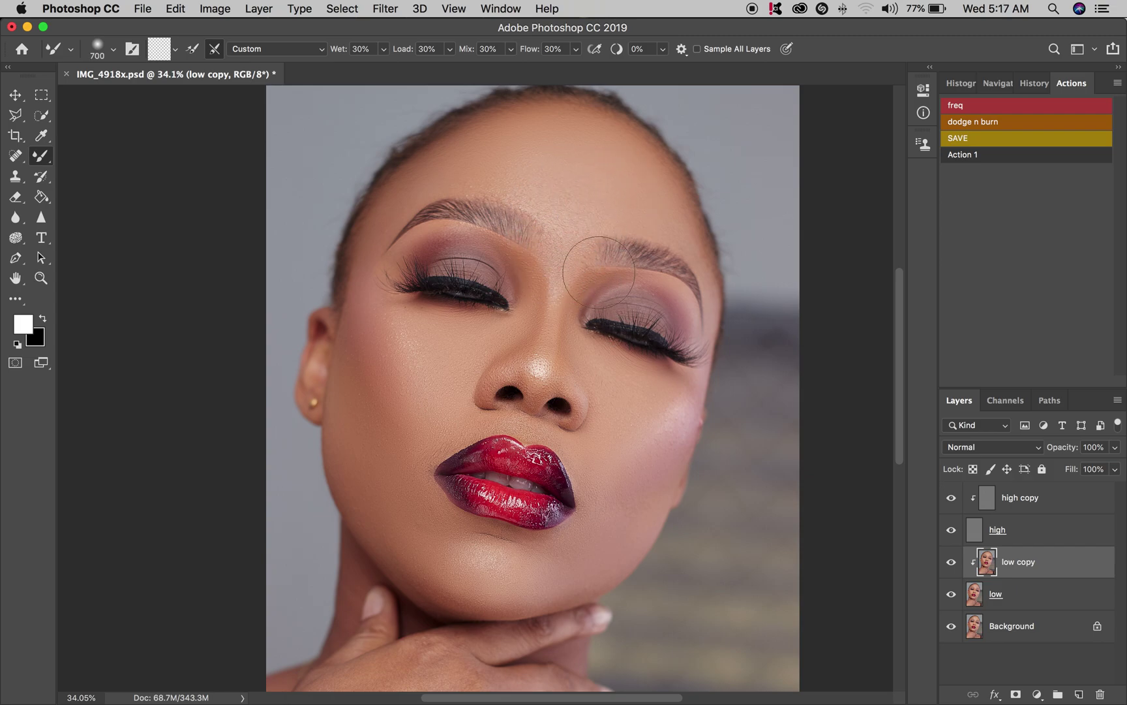
key("bracketleft")
key("bracketleft")
key("bracketleft")
key("bracketleft")
key("bracketleft")
key("bracketright")
key("bracketright")
key("bracketright")
key("bracketright")
key("bracketright")
key("bracketright")
key("bracketright")
key("bracketright")
key("bracketright")
key("bracketleft")
Step: Check the cheek and mouth texture close up, and smooth the image-right cheekbone highlight with the Mixer Brush at 500
scroll(441, 421, "up", 5)
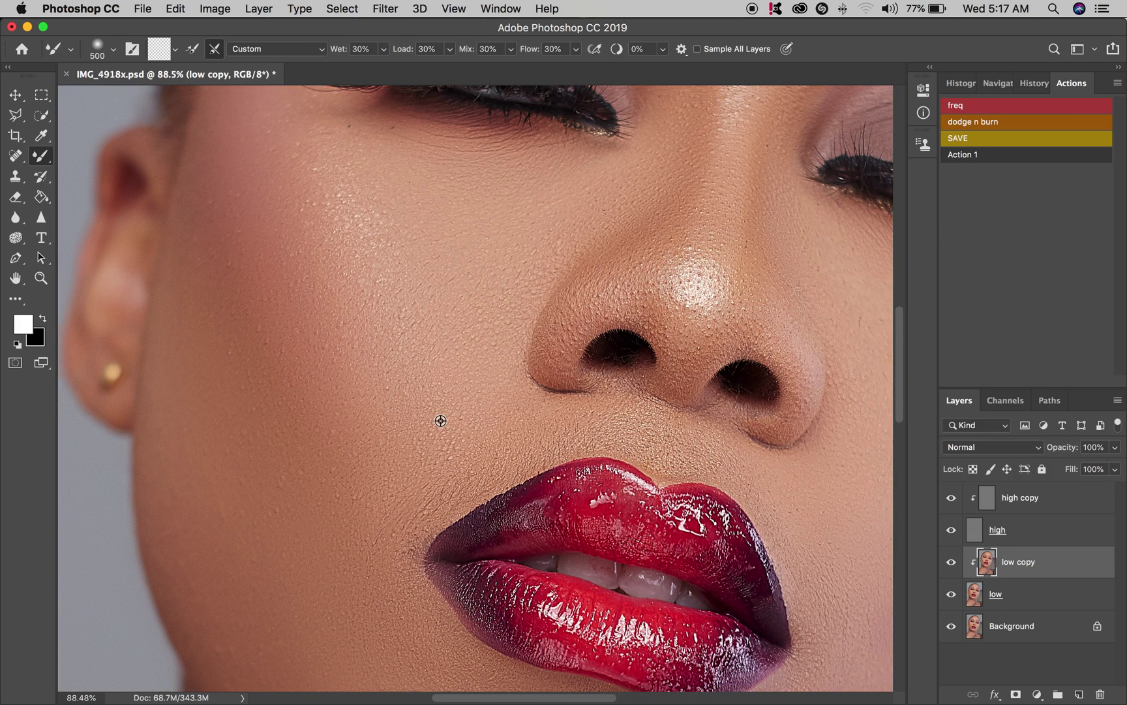
scroll(441, 421, "down", 5)
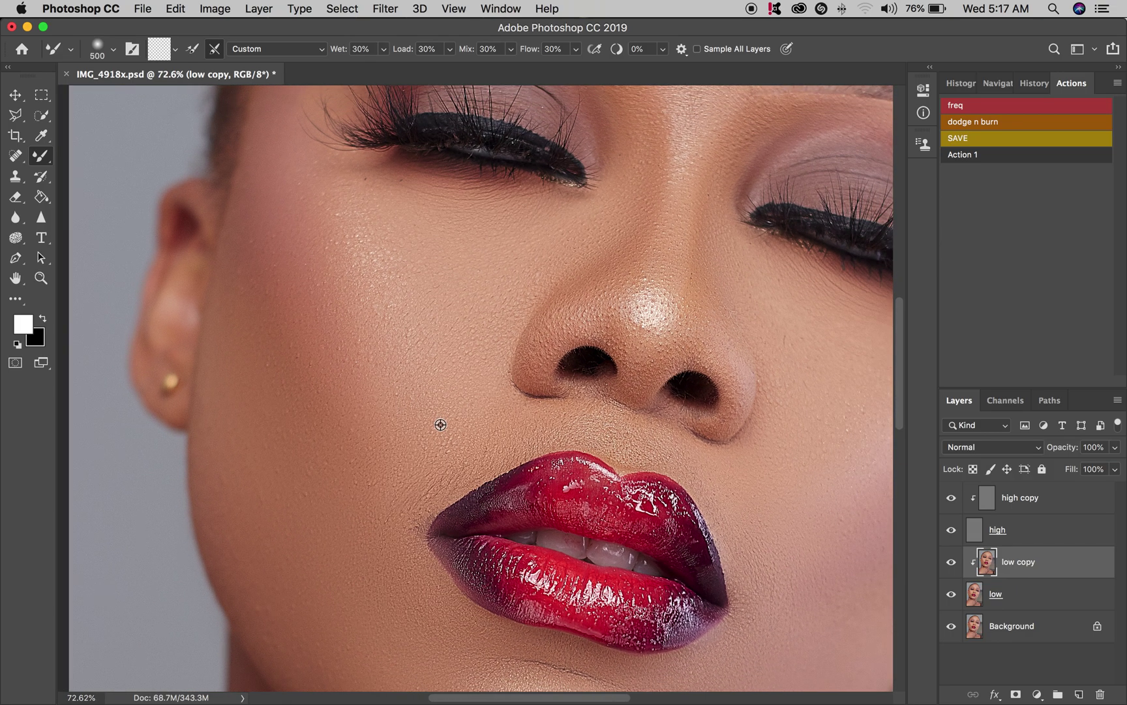
scroll(441, 425, "down", 8)
scroll(440, 425, "down", 2)
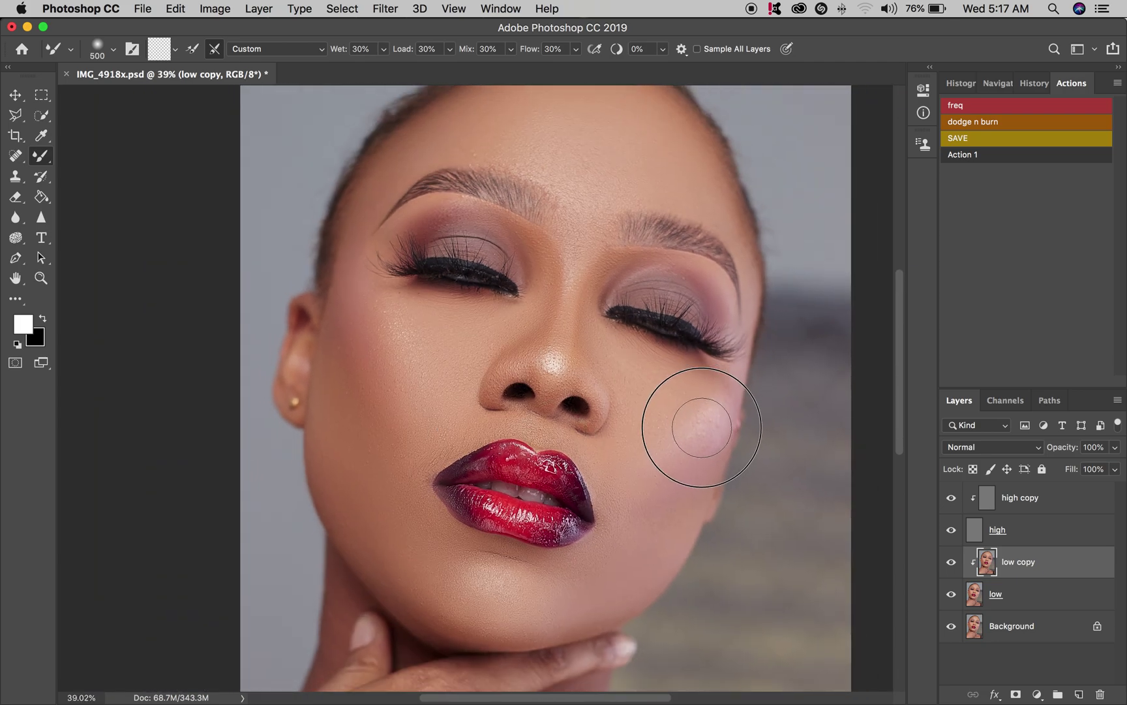
Step: Blend the uneven tones on the back of the hand from the wrist towards the knuckles, with the Mixer Brush at about 300
scroll(522, 460, "down", 10)
scroll(513, 460, "down", 5)
scroll(464, 450, "up", 1)
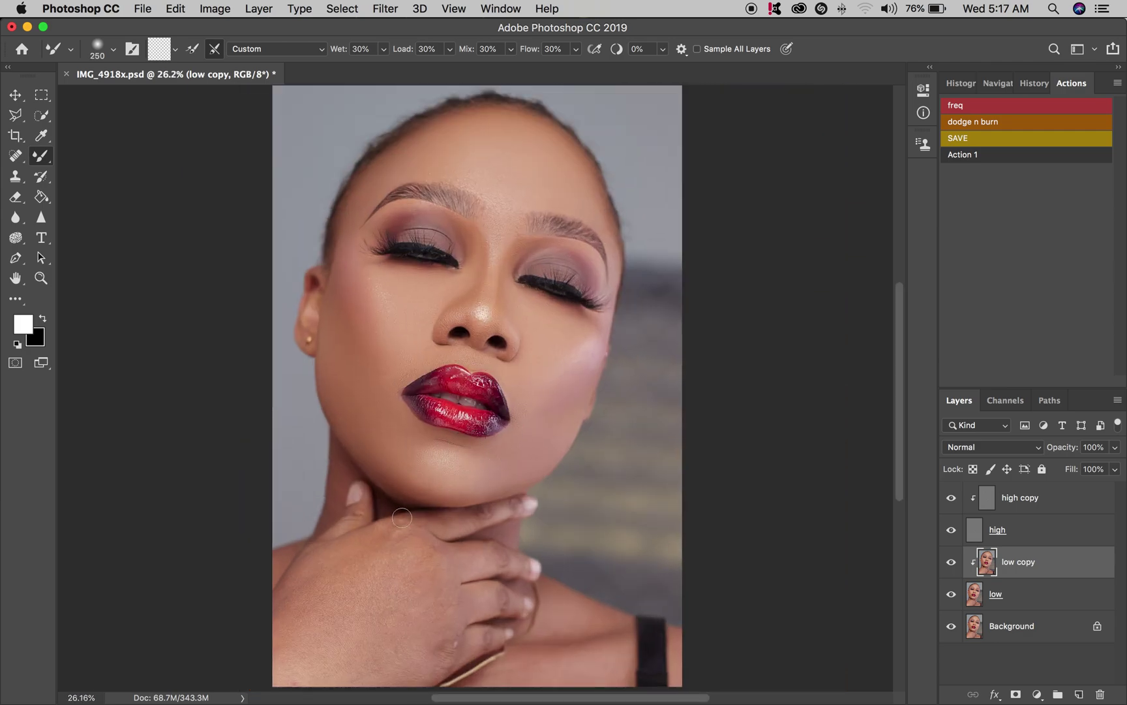
key("bracketright")
key("bracketright")
left_click_drag(302, 607, 352, 568)
key("bracketleft")
key("bracketleft")
key("bracketleft")
key("bracketleft")
key("bracketleft")
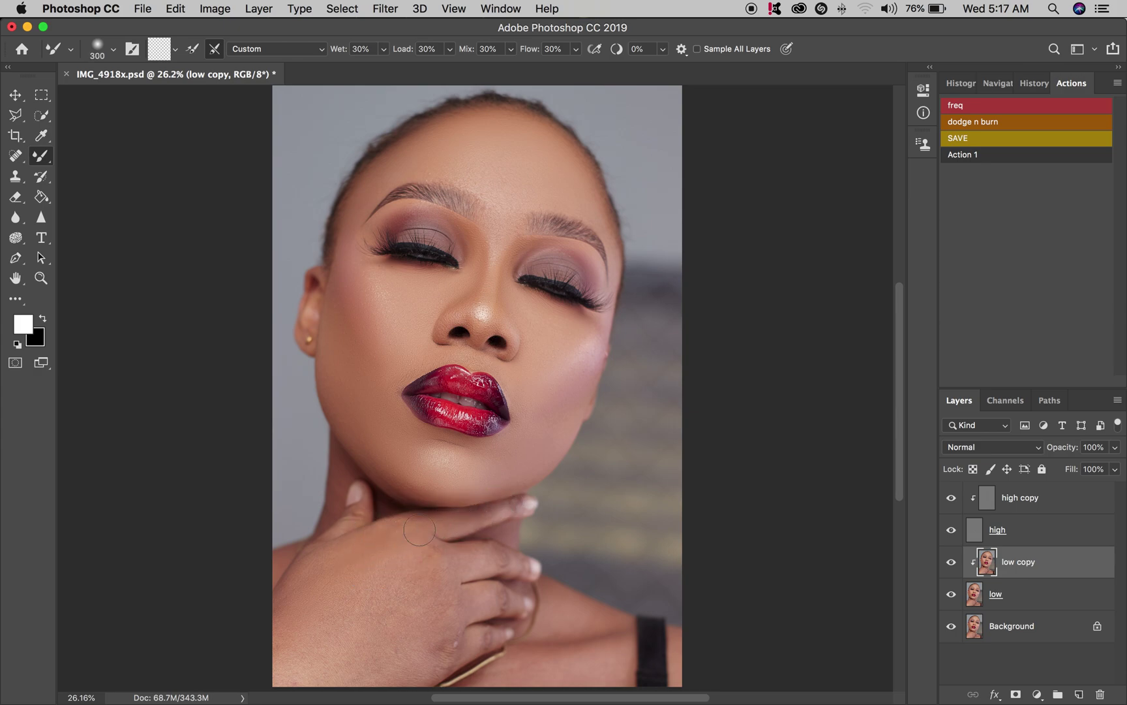
Step: Smooth the thumb and the adjoining upper part of the hand with short strokes, using a smaller Mixer Brush
key("bracketleft")
mouse_move(357, 511)
left_mouse_down()
mouse_move(368, 508)
mouse_move(360, 512)
left_mouse_up()
key("bracketright")
key("bracketleft")
key("bracketleft")
key("bracketleft")
key("bracketleft")
key("bracketright")
key("bracketright")
key("bracketright")
key("bracketleft")
key("bracketleft")
key("bracketleft")
Step: Blend the broad area of the back of the hand down to the image's lower edge, with the Mixer Brush at 600 to 700
key("bracketright")
key("bracketright")
key("bracketright")
key("bracketright")
key("bracketright")
key("bracketright")
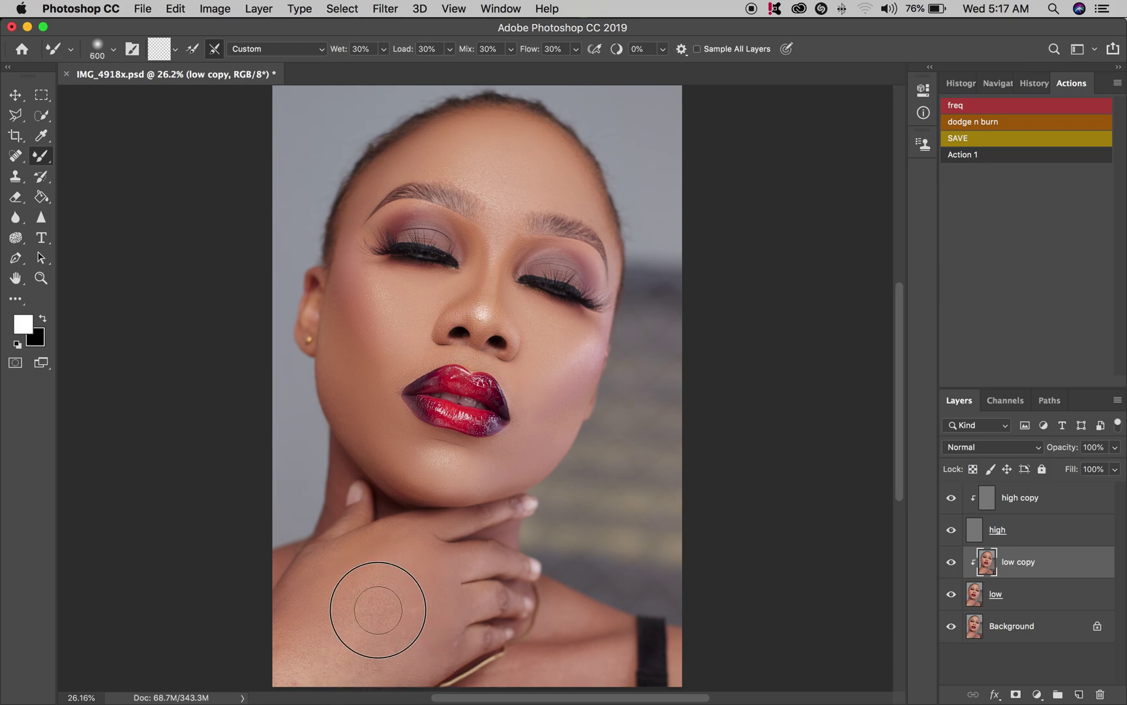
key("bracketright")
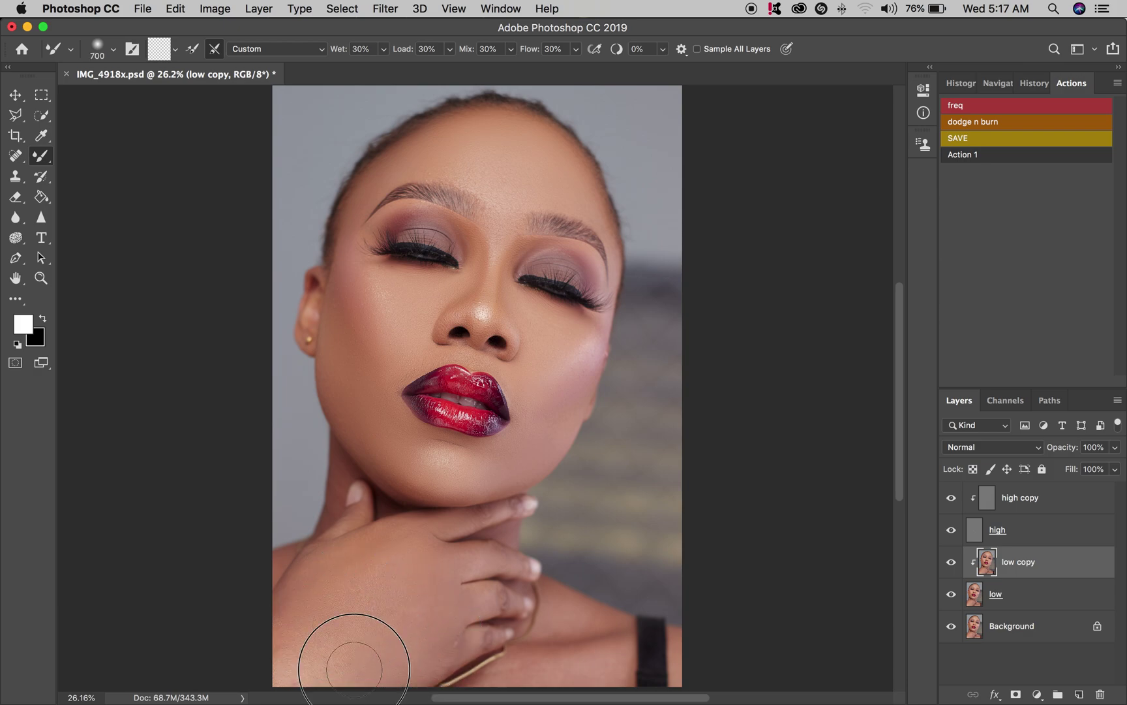
key("bracketright")
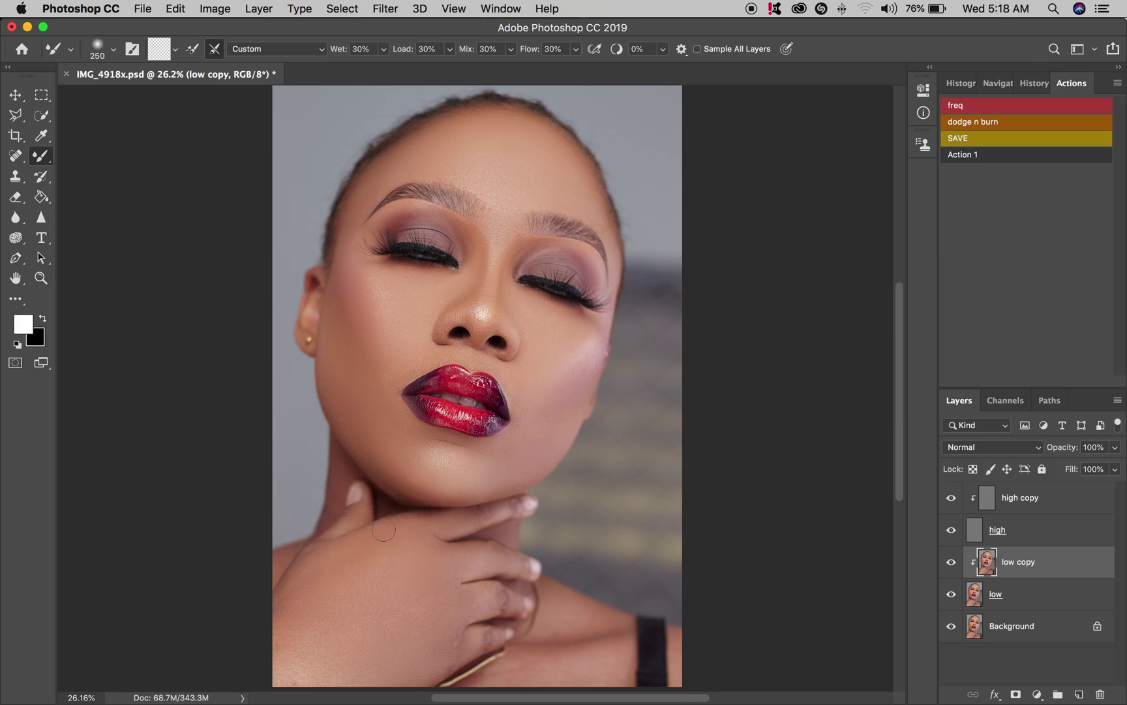
Step: Smooth the knuckles and fingers and the shoulder skin beside the strap, varying the Mixer Brush up to 500
key("bracketright")
key("bracketright")
key("bracketright")
key("bracketright")
key("bracketright")
key("bracketright")
key("bracketleft")
key("bracketleft")
key("bracketleft")
key("bracketleft")
key("bracketleft")
key("bracketright")
key("bracketleft")
key("bracketleft")
key("bracketleft")
key("bracketleft")
key("bracketleft")
key("bracketright")
key("bracketleft")
key("bracketleft")
key("bracketright")
key("bracketright")
key("bracketleft")
key("bracketleft")
key("bracketright")
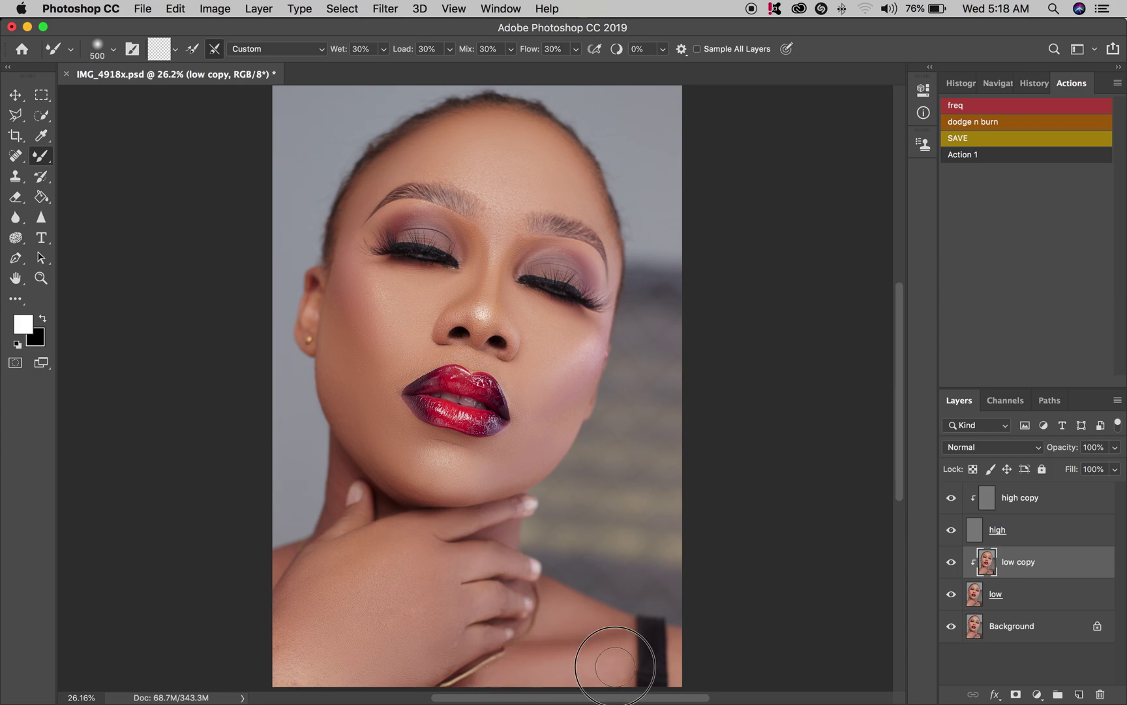
Step: Touch up the tones around the thumb and the neck beside it, with the Mixer Brush at about 175
key("bracketleft")
key("bracketleft")
key("bracketleft")
key("bracketleft")
key("bracketright")
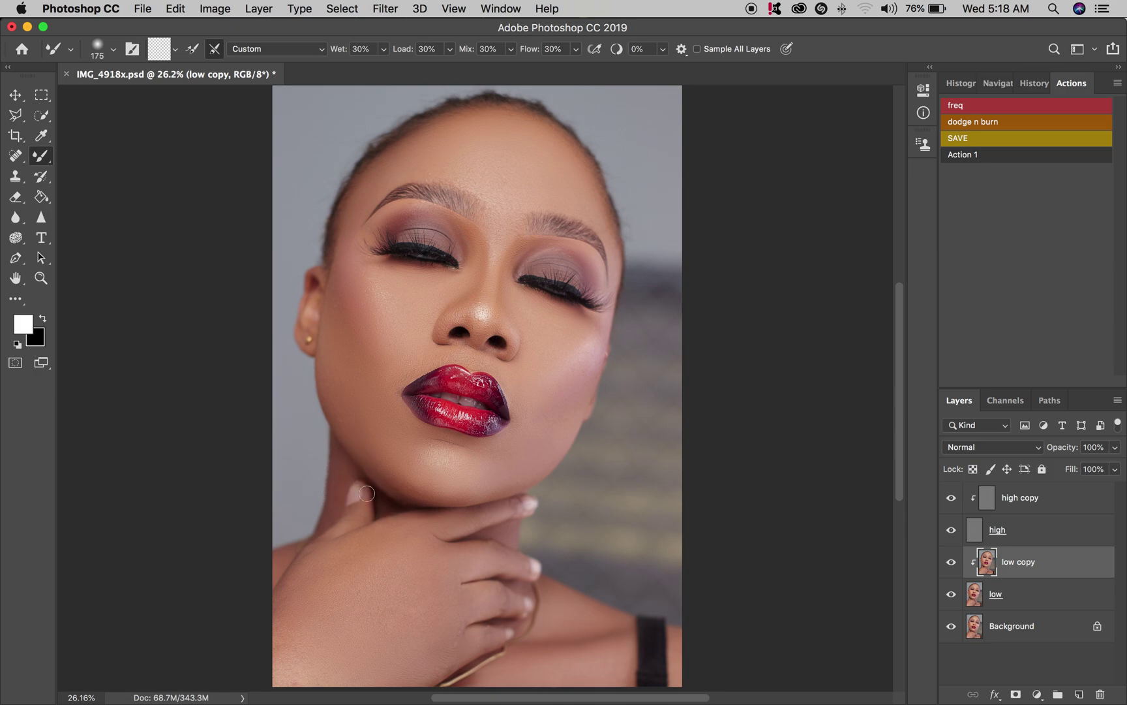
key("bracketleft")
key("bracketleft")
key("bracketleft")
Step: Examine the smoothed face, hand and shoulder at several magnifications to judge the overall skin retouch
scroll(456, 343, "down", 4)
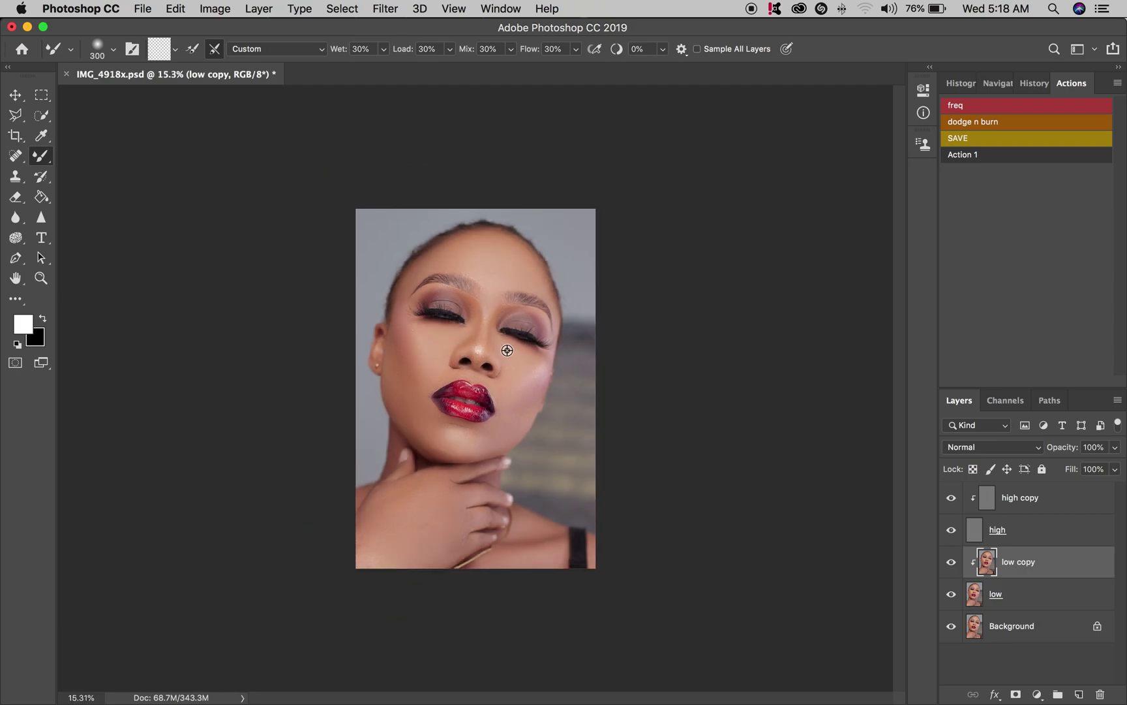
scroll(499, 333, "up", 8)
scroll(499, 334, "down", 5)
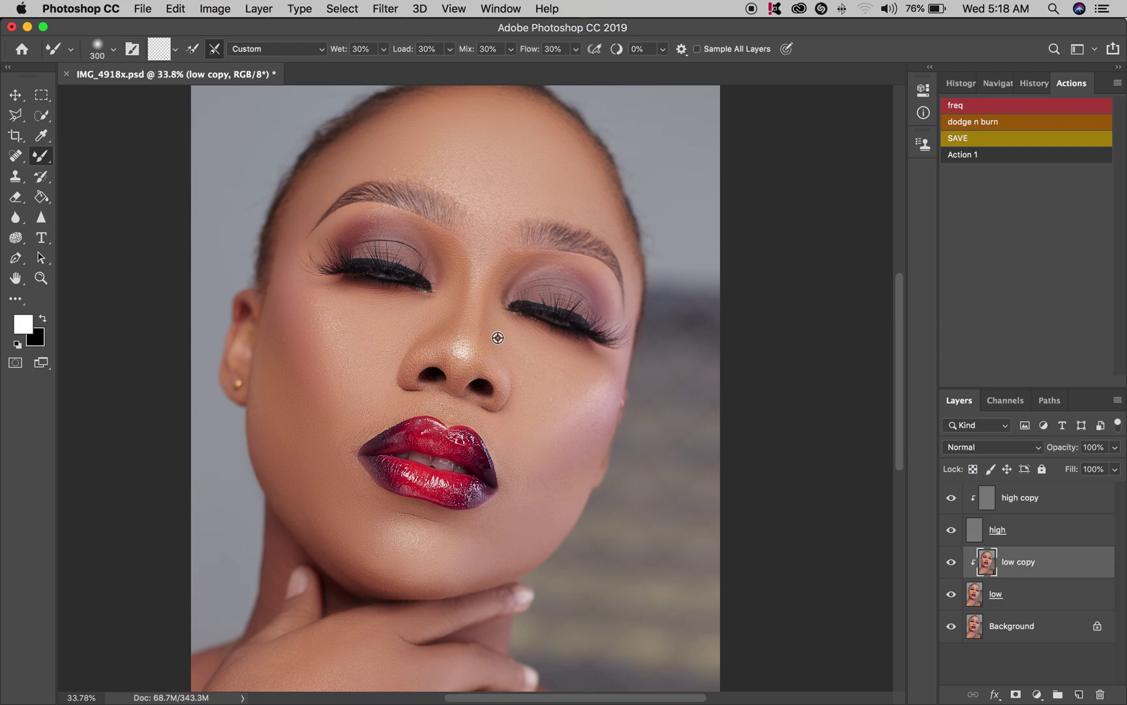
scroll(498, 337, "down", 2)
scroll(498, 337, "up", 4)
scroll(498, 337, "down", 5)
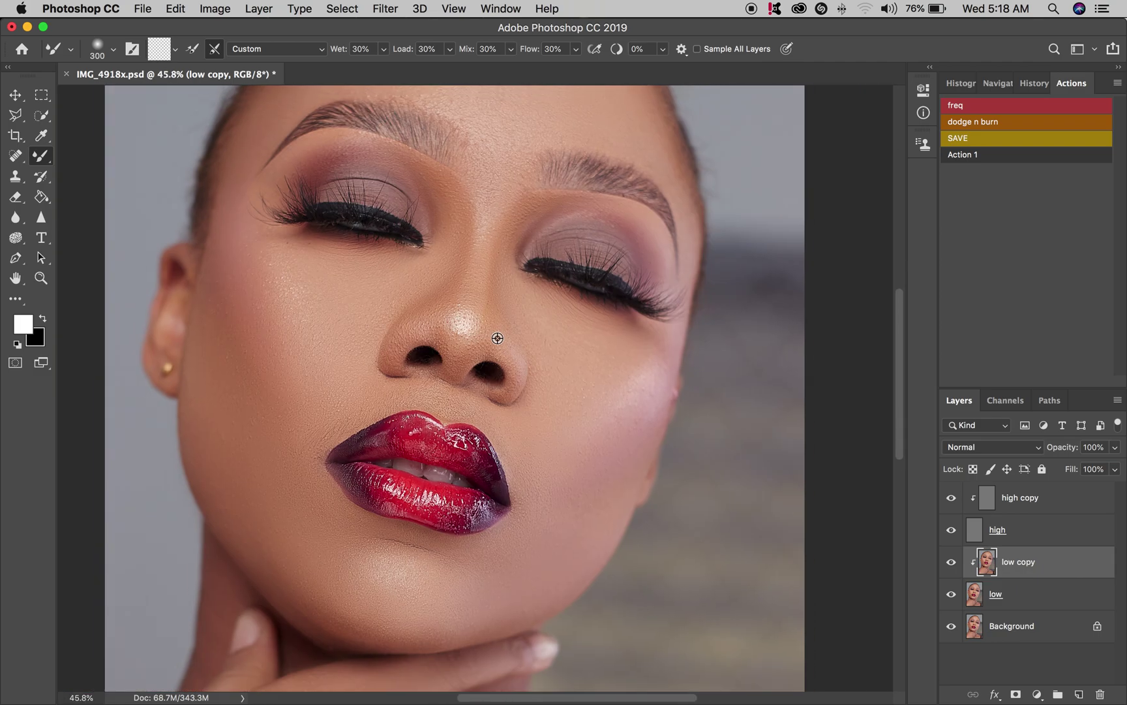
scroll(498, 338, "up", 1)
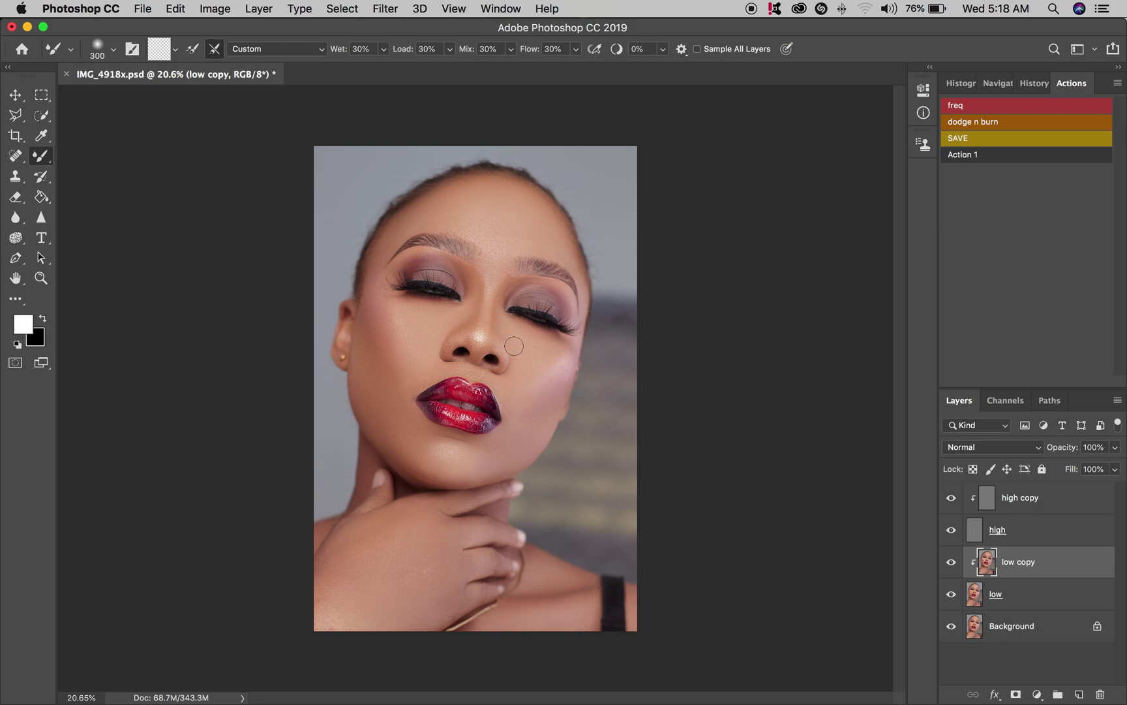
scroll(514, 346, "up", 4)
scroll(514, 346, "down", 1)
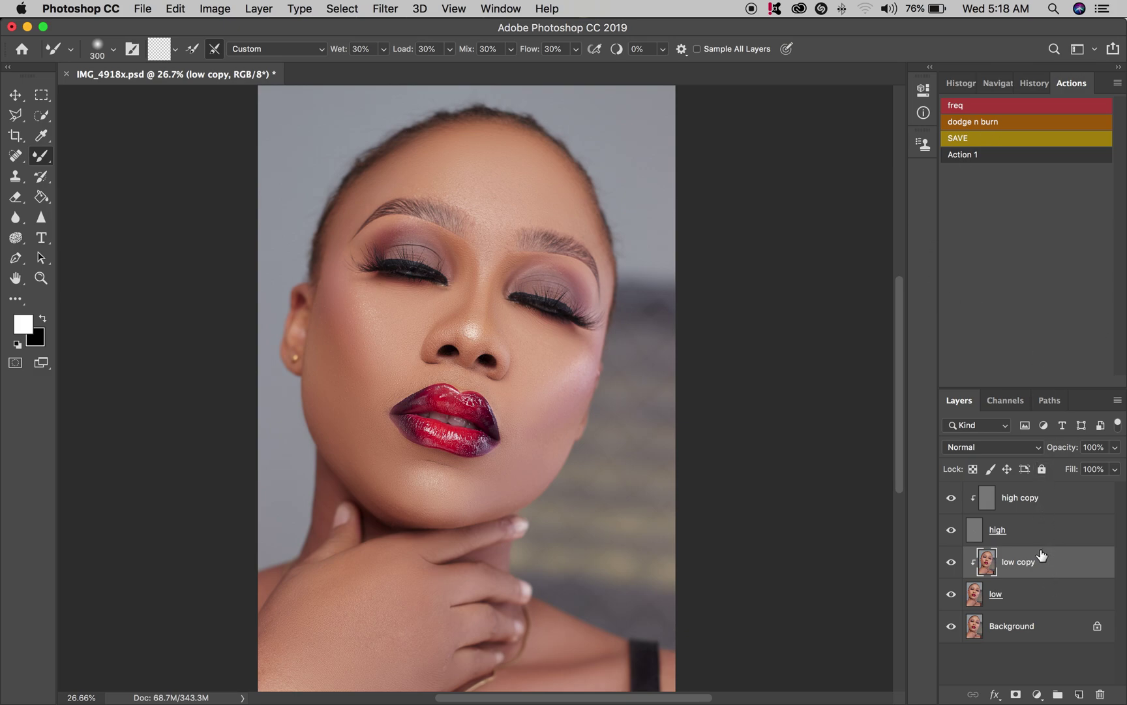
Step: Merge all visible layers into the Background and run the dodge n burn action
key("super+shift+e")
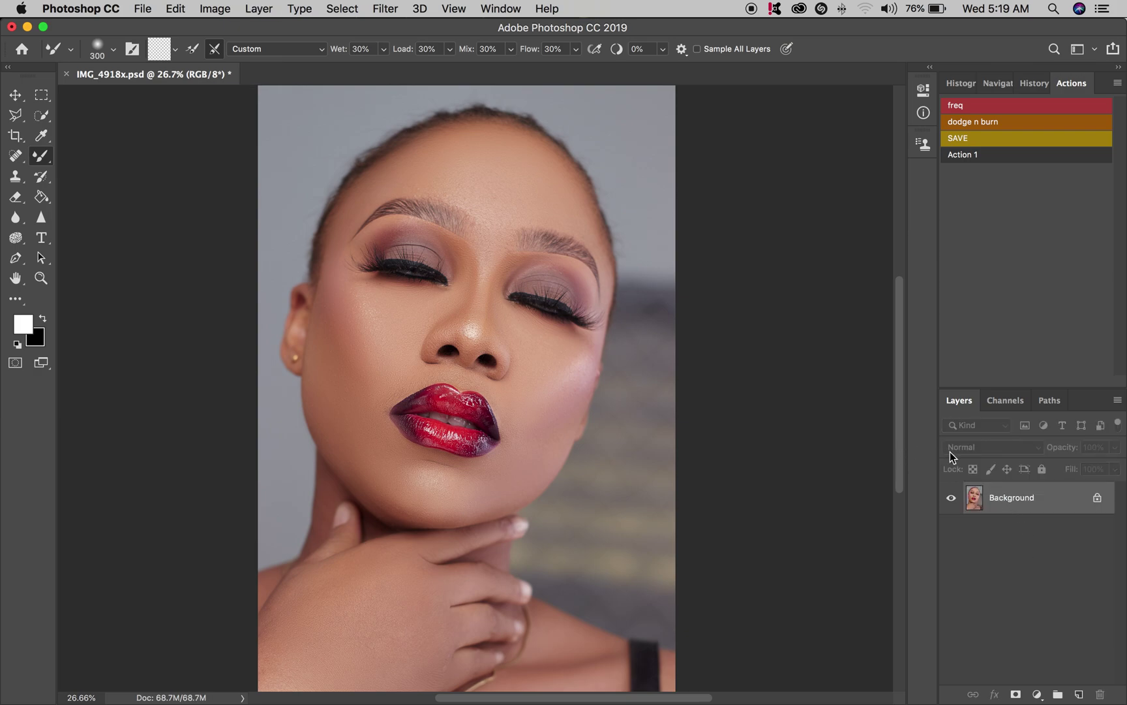
left_click(986, 122)
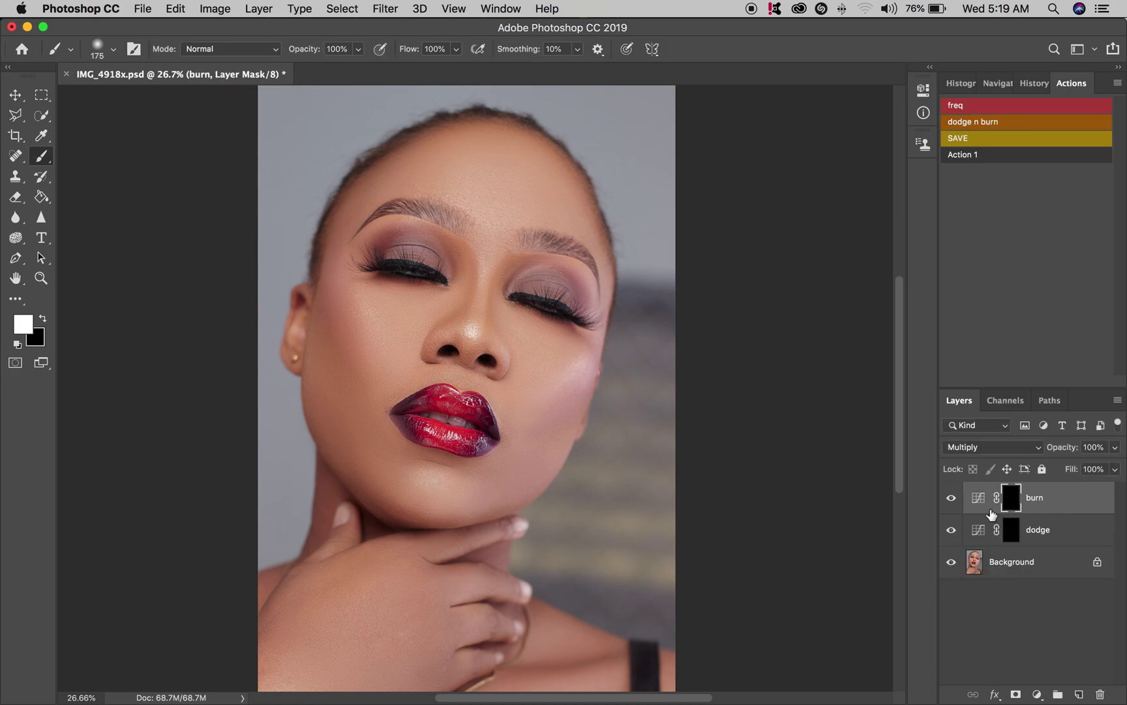
Step: Set the Brush tool to 24% opacity and 24% flow for painting on the burn layer's mask
left_click_drag(41, 157, 90, 161)
left_click_drag(359, 49, 304, 70)
left_click_drag(456, 51, 403, 70)
Step: Paint white on the burn mask along the image-right cheek, from beside the mouth up to the outer cheekbone, with an enlarged brush
key("bracketright")
key("bracketright")
left_click_drag(537, 438, 620, 323)
key("bracketright")
Step: Burn the image-left cheek contour from the hollow of the cheek up to the temple, and set the brush size to 500
mouse_move(355, 384)
left_mouse_down()
mouse_move(335, 352)
mouse_move(320, 252)
left_mouse_up()
key("bracketright")
key("bracketleft")
key("bracketleft")
key("bracketleft")
key("bracketleft")
key("bracketleft")
key("bracketleft")
key("bracketright")
key("bracketright")
key("bracketright")
key("bracketright")
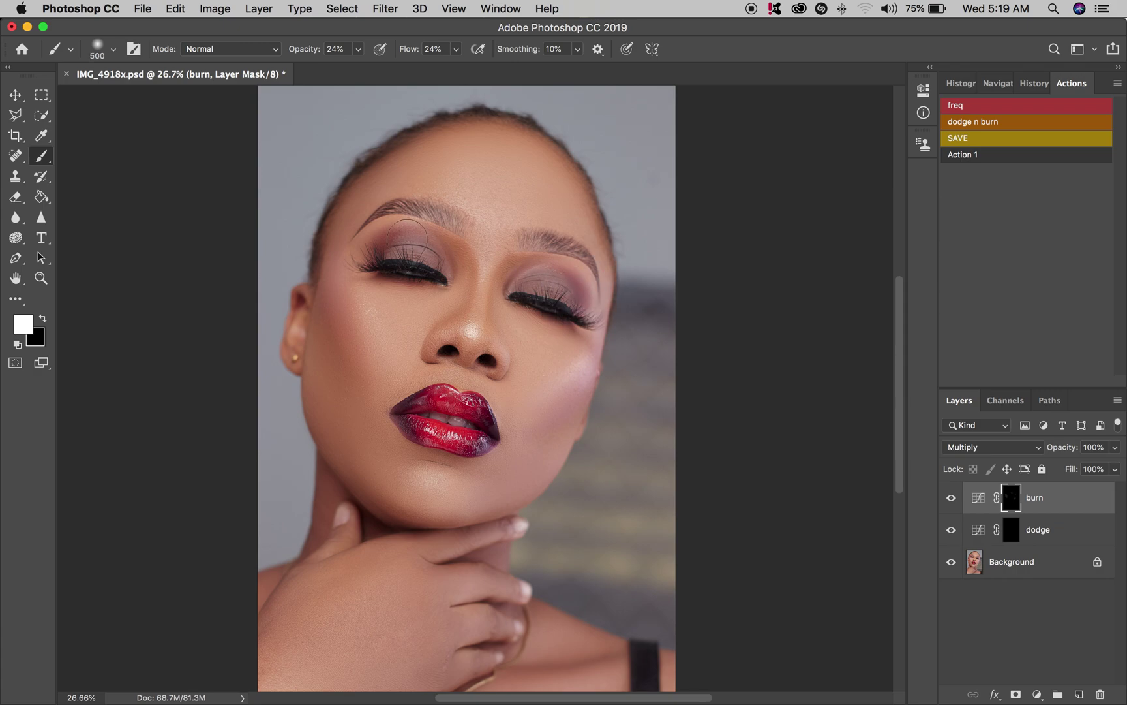
Step: Paint a short burn stroke over the outer part of the image-left eyelid and enlarge the brush
left_click_drag(382, 242, 389, 236)
key("bracketright")
key("bracketright")
key("bracketright")
key("bracketright")
key("bracketright")
key("bracketright")
key("bracketright")
Step: Paint white on the dodge layer's mask along the image-left cheek and the image-right cheekbone
left_click(973, 522)
key("bracketleft")
left_click_drag(370, 341, 369, 297)
left_click_drag(558, 374, 588, 349)
Step: Dodge the chin just below the lower lip and set the brush size to 600
key("bracketright")
key("bracketright")
key("bracketright")
key("bracketright")
key("bracketright")
key("bracketright")
key("bracketleft")
key("bracketleft")
key("bracketleft")
key("bracketleft")
key("bracketleft")
left_click_drag(411, 490, 444, 483)
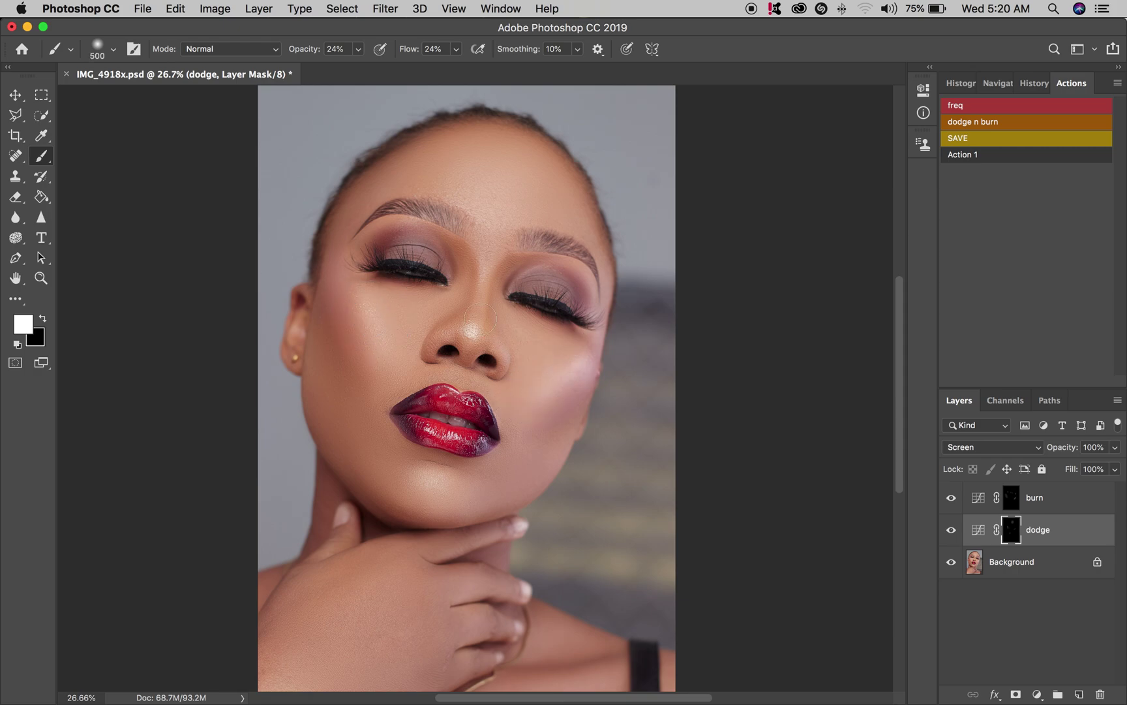
key("bracketright")
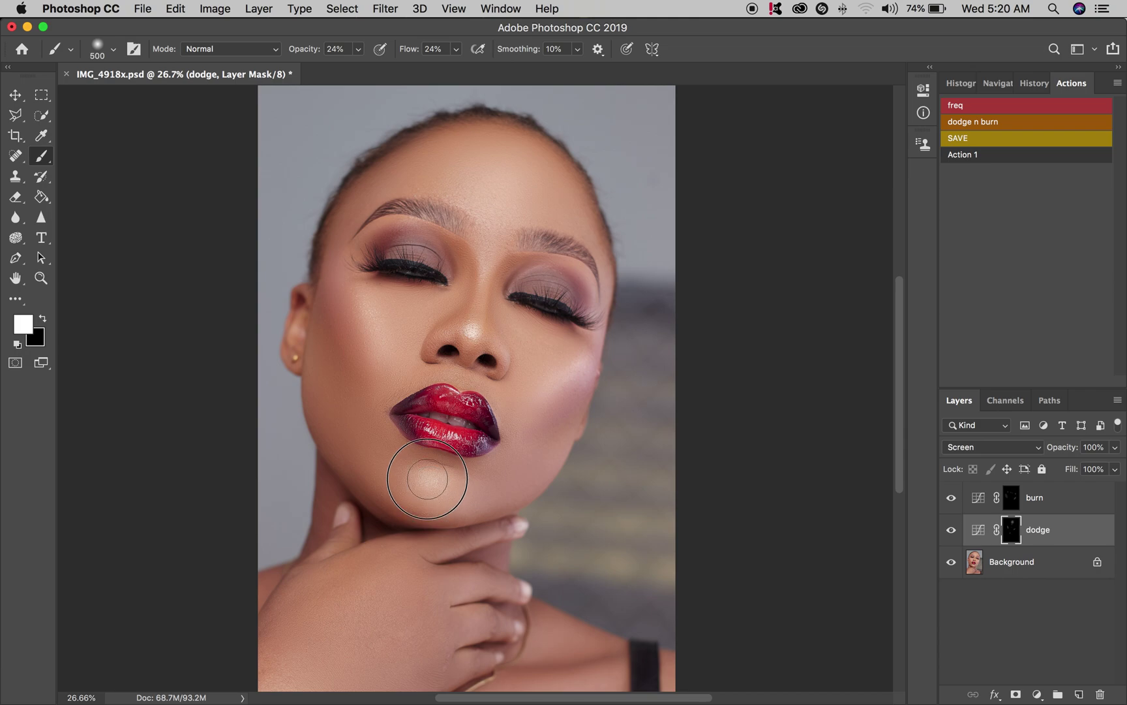
scroll(424, 479, "down", 5)
key("bracketright")
key("bracketright")
key("bracketright")
scroll(438, 386, "up", 5)
key("bracketleft")
key("bracketleft")
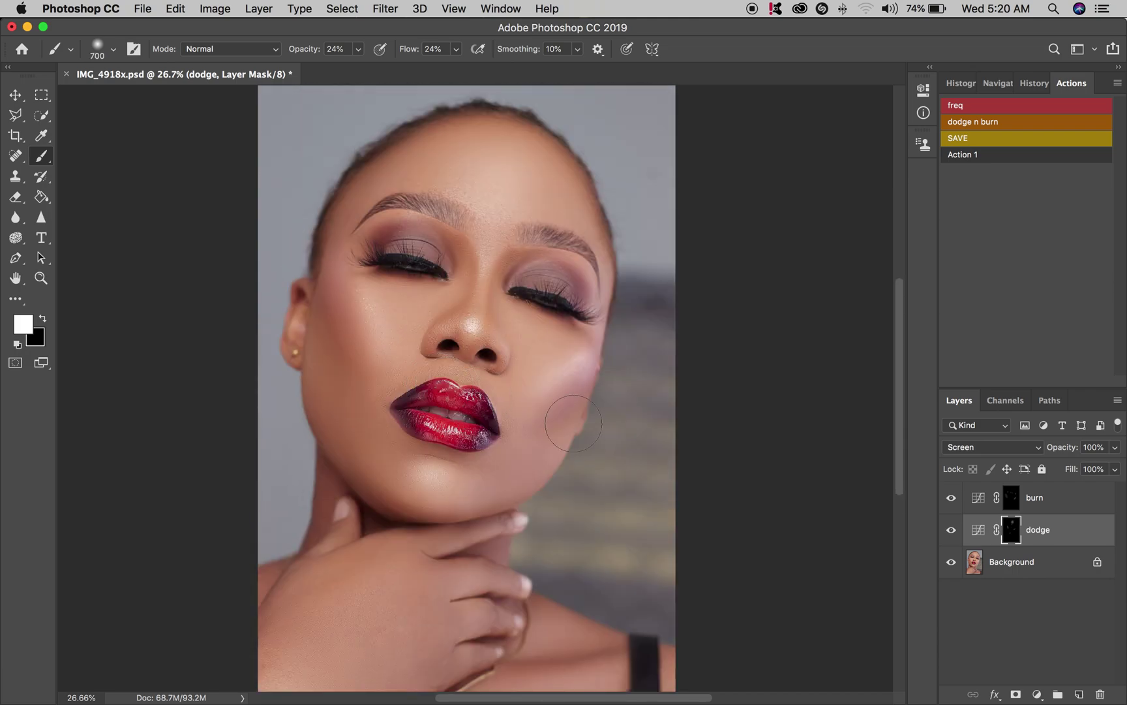
Step: Group the burn and dodge layers together
left_click(1071, 500, "shift")
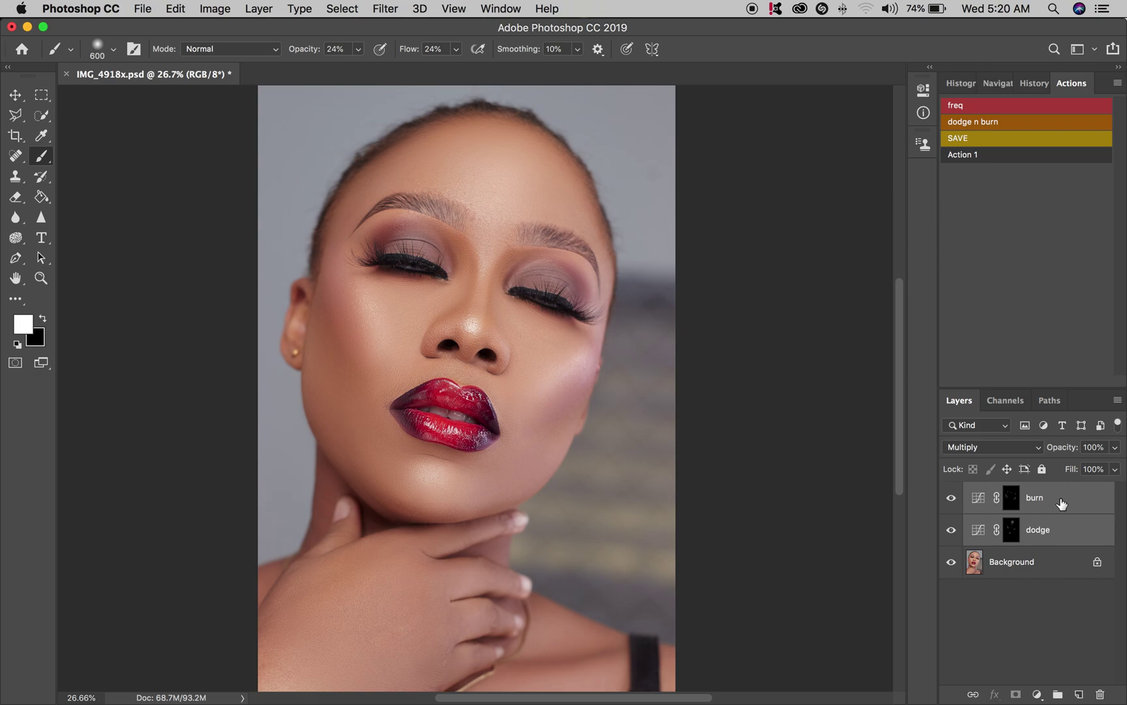
key("super+g")
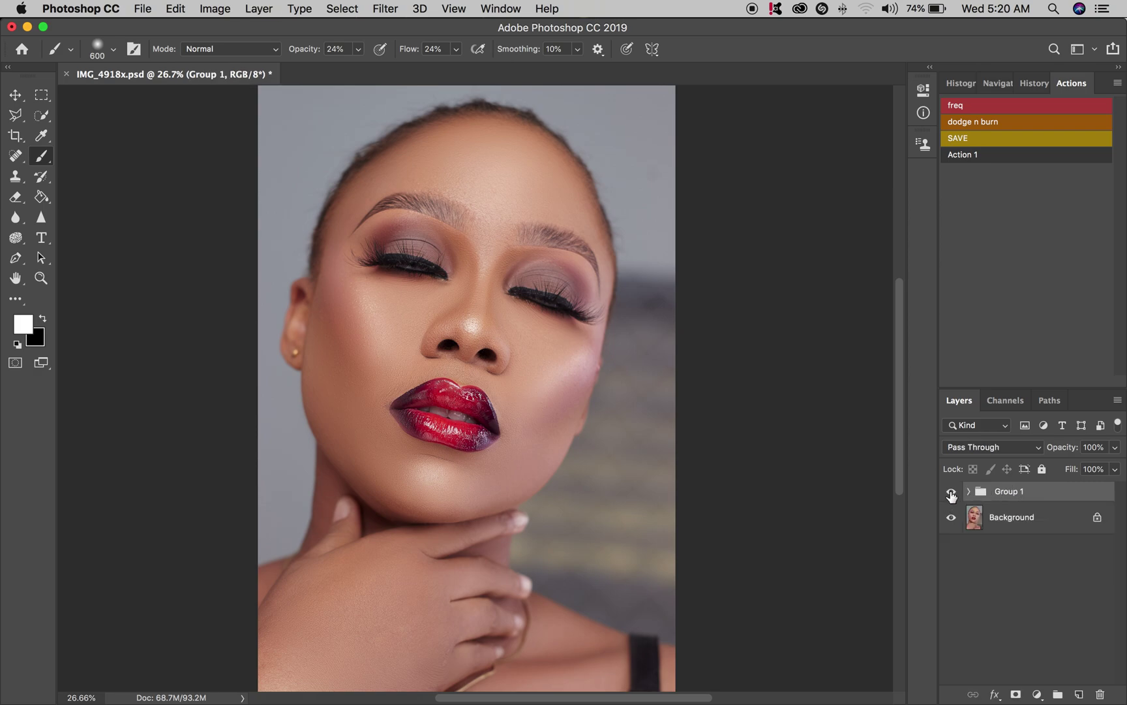
Step: Toggle the dodge and burn group's visibility repeatedly to compare the portrait before and after contouring
left_click(951, 494)
left_click(951, 494)
left_click(951, 493)
left_click(951, 494)
left_click(951, 493)
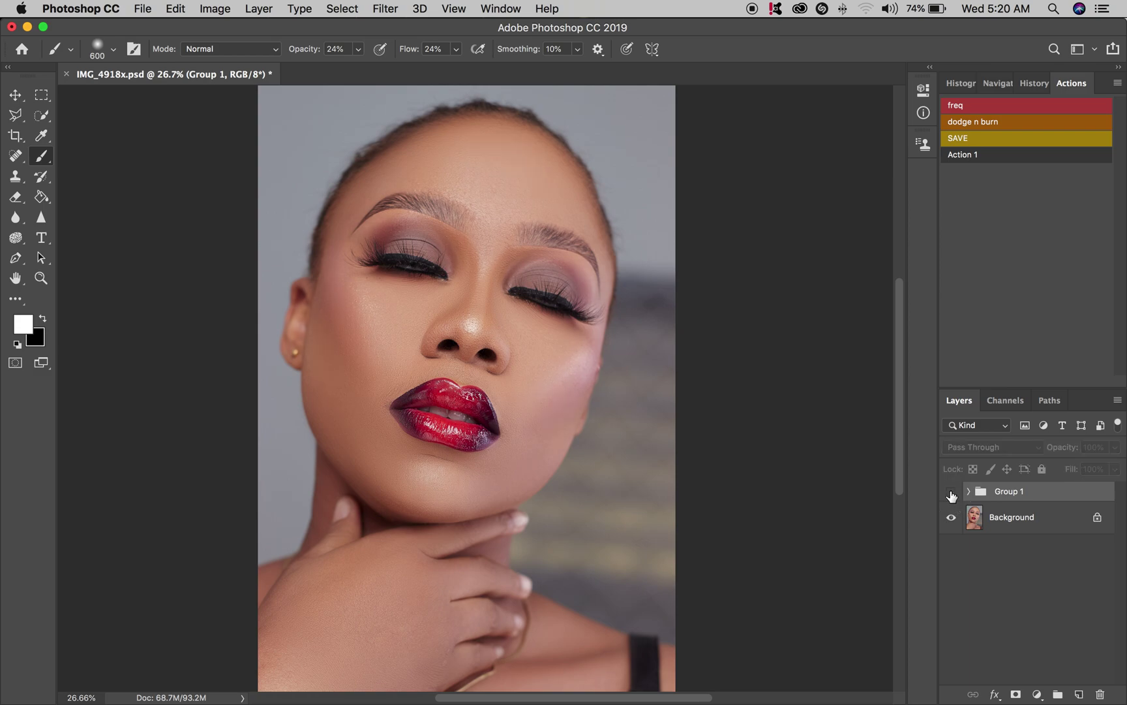
left_click(951, 493)
left_click(952, 493)
left_click(952, 493)
left_click(951, 493)
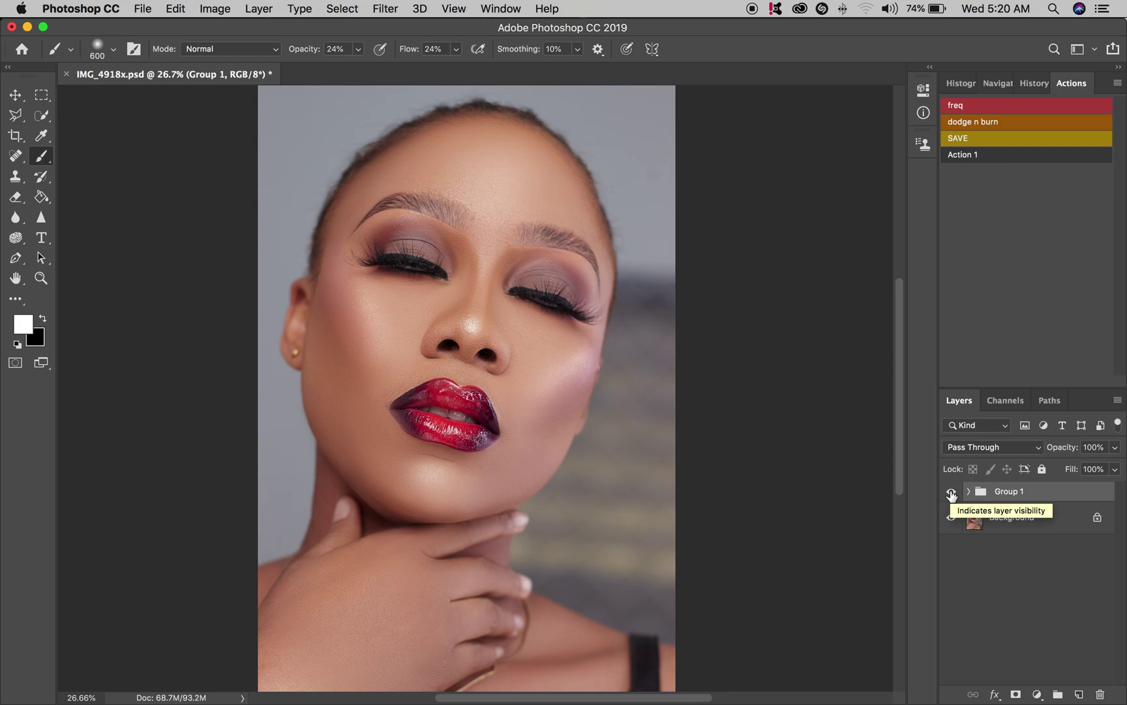
Step: Add a Selective Color adjustment layer above the group, raise Yellow in the Reds and set their Black to -7%
left_click(1037, 694)
left_click(850, 428)
left_click_drag(817, 243, 821, 244)
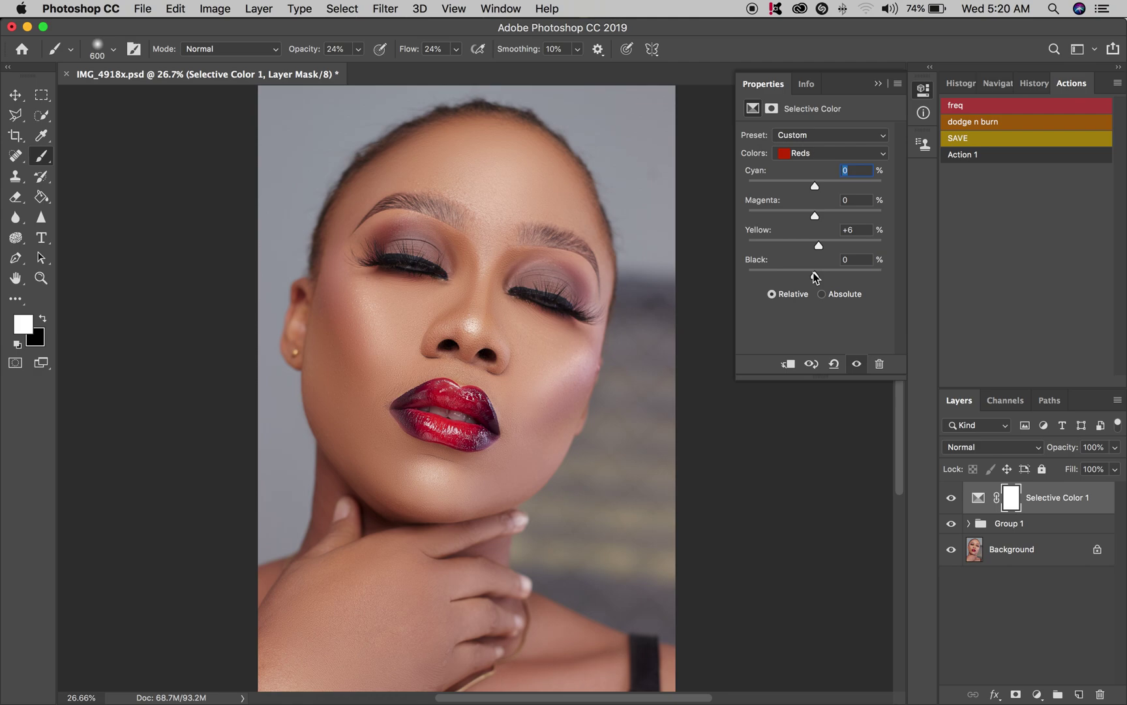
mouse_move(818, 276)
left_mouse_down()
mouse_move(804, 247)
mouse_move(824, 252)
left_mouse_up()
left_click_drag(825, 243, 820, 244)
left_click(817, 247)
left_click_drag(812, 275, 810, 275)
Step: Set Black to +1% for the Blacks range of the Selective Color adjustment
left_click(816, 153)
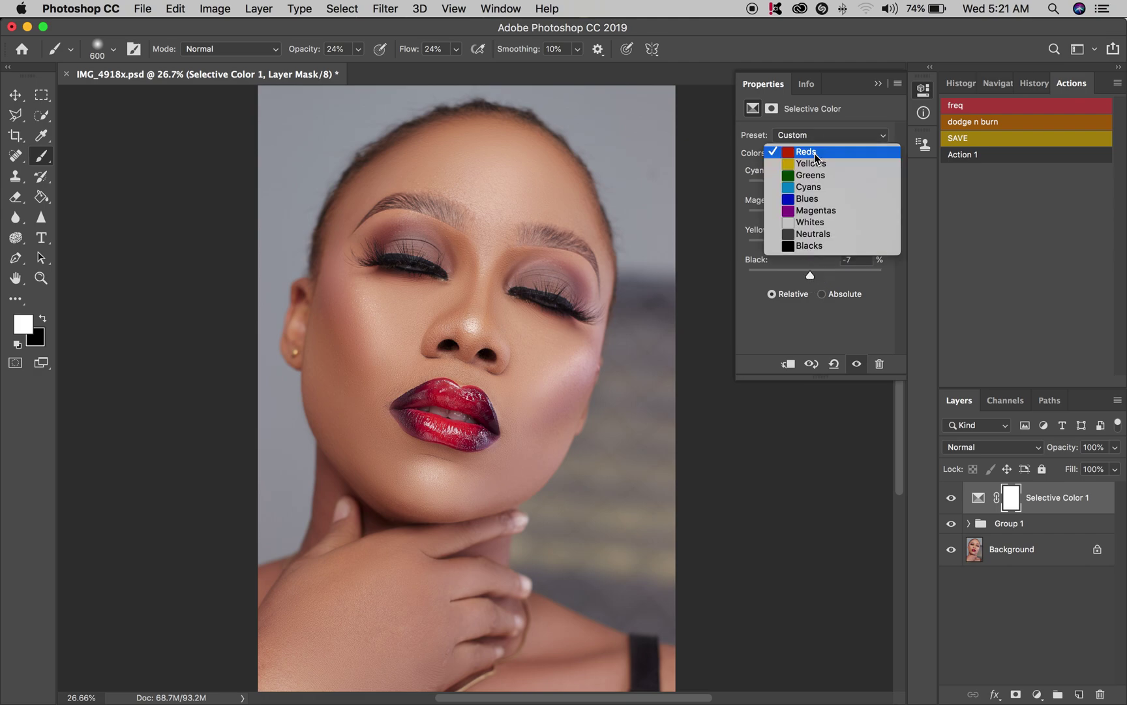
left_click(816, 247)
left_click_drag(817, 279, 817, 279)
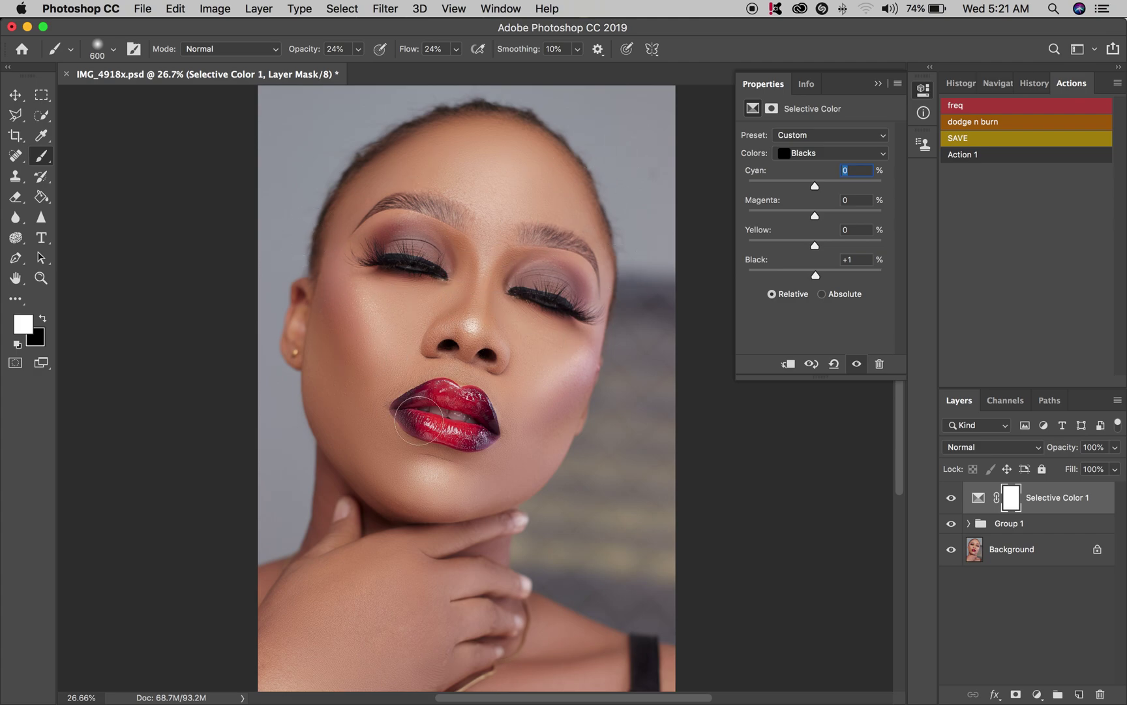
Step: Return to the Reds range of the Selective Color adjustment and set Yellow to +8%
left_click(814, 153)
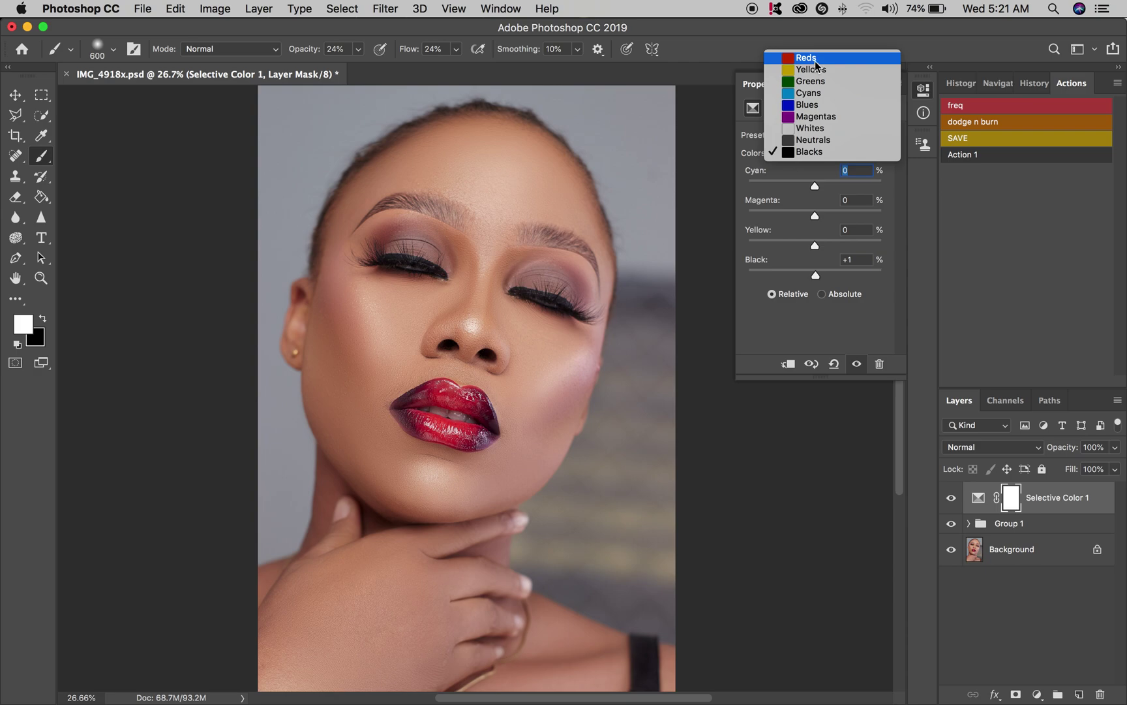
left_click(802, 57)
left_click_drag(819, 249, 822, 244)
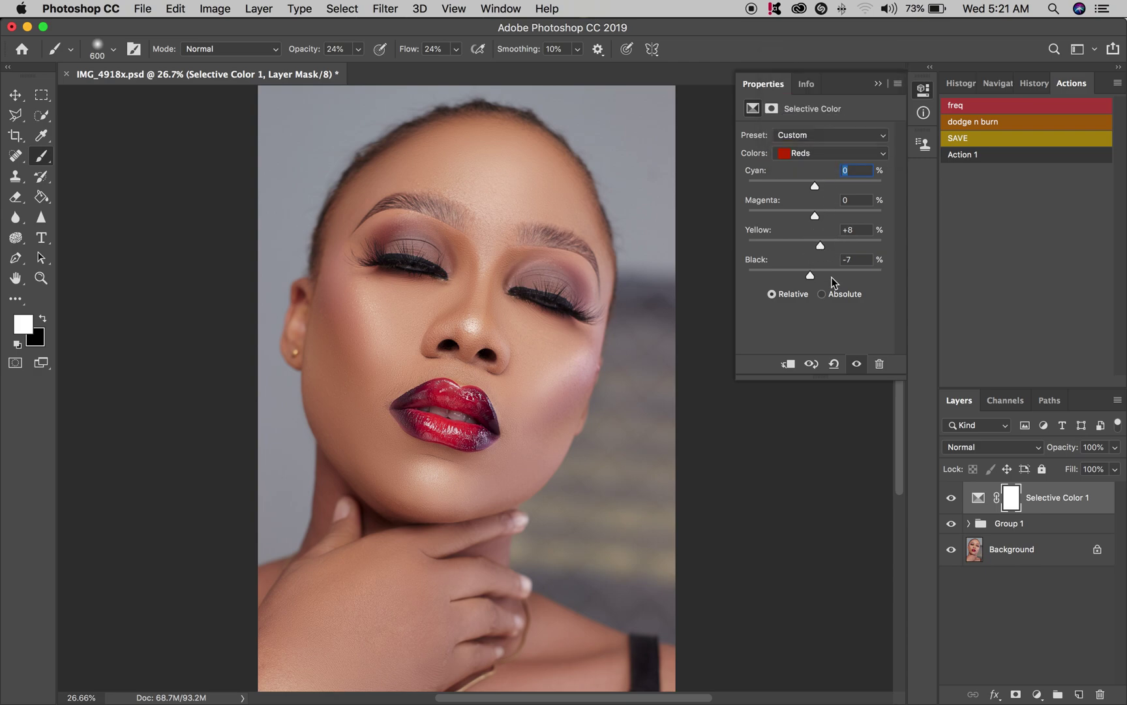
Step: Add a Color Balance adjustment layer and set the Shadows' Yellow-Blue balance to -5
left_click(1037, 694)
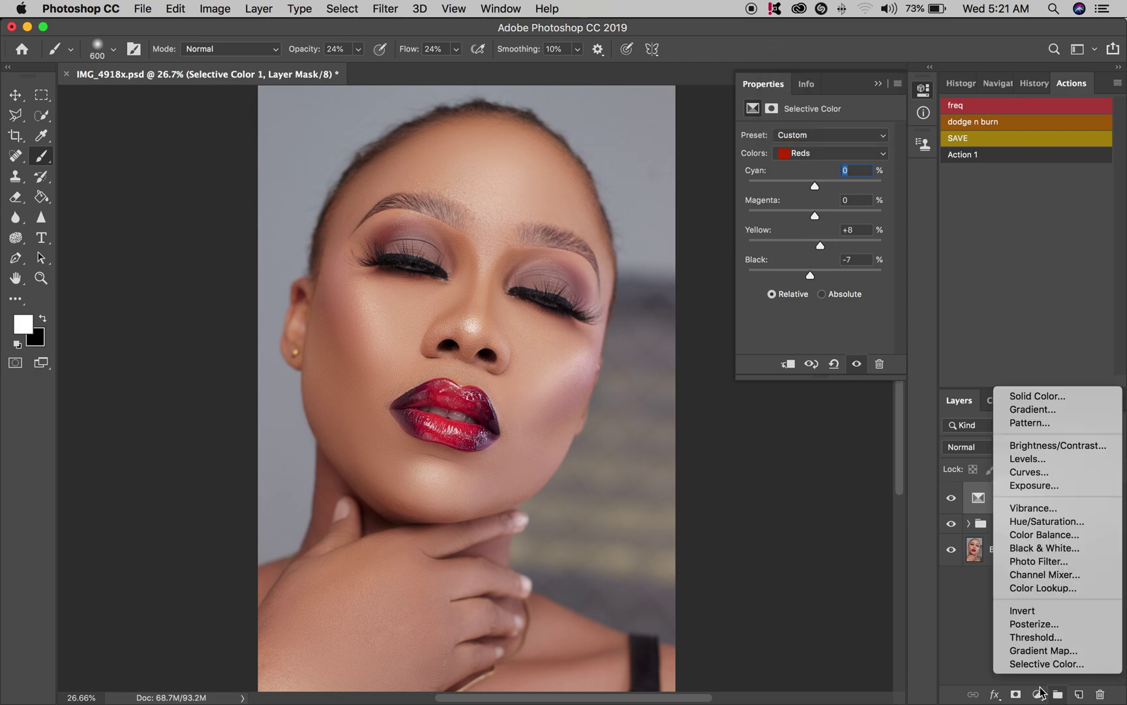
left_click(1035, 535)
left_click(812, 142)
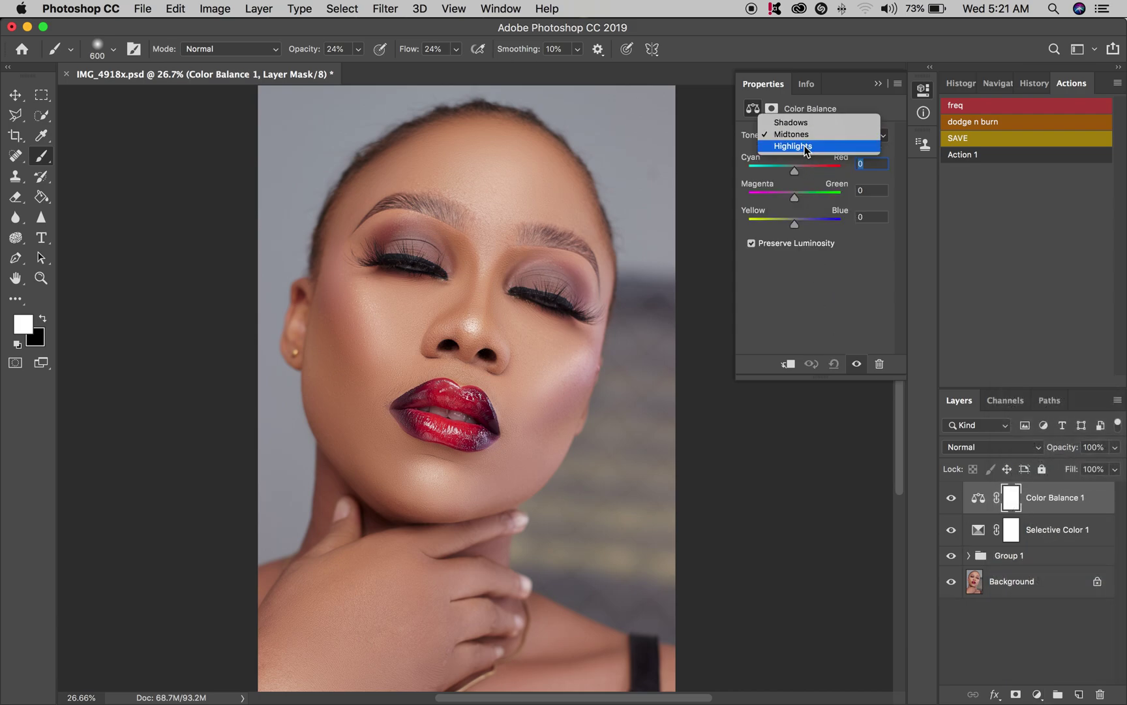
left_click(806, 124)
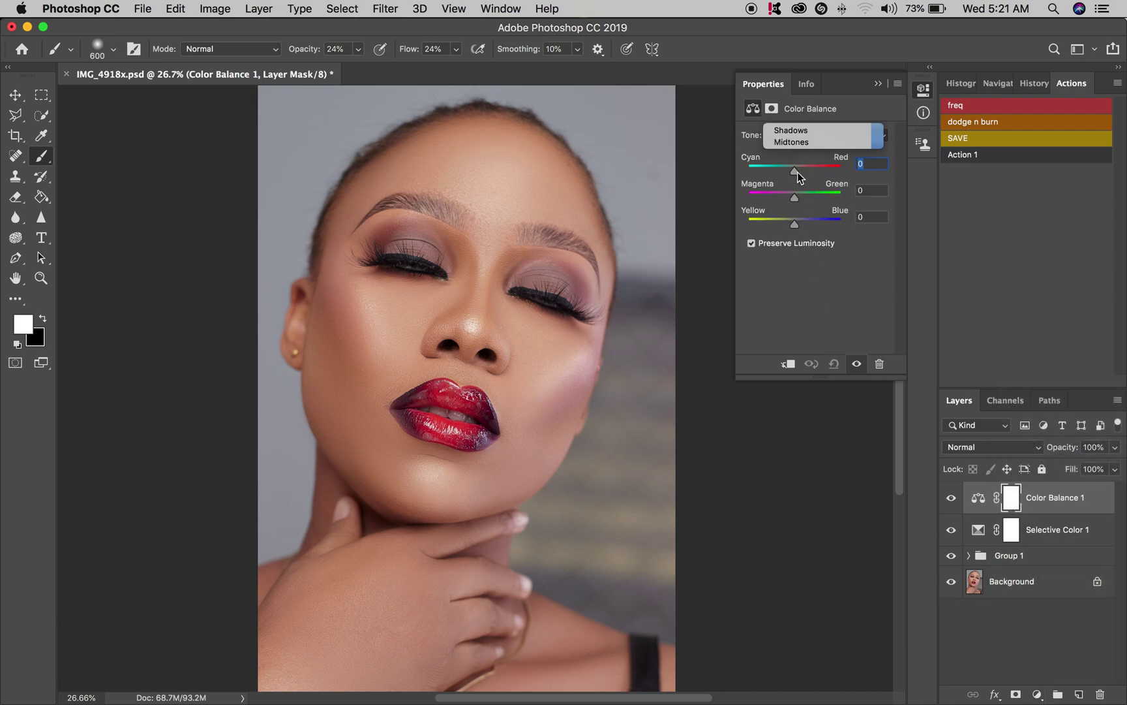
left_click_drag(795, 225, 795, 230)
Step: Set the Highlights' Yellow-Blue balance to +3 in the Color Balance adjustment
left_click(811, 135)
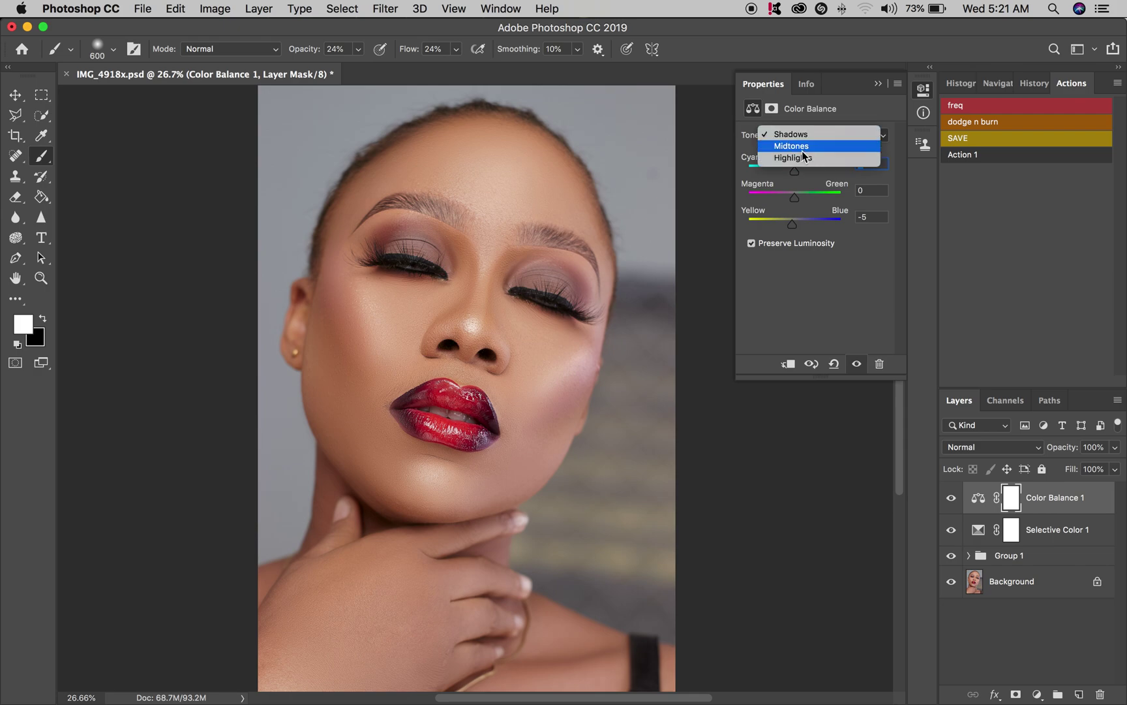
left_click(801, 157)
left_click_drag(793, 225, 797, 227)
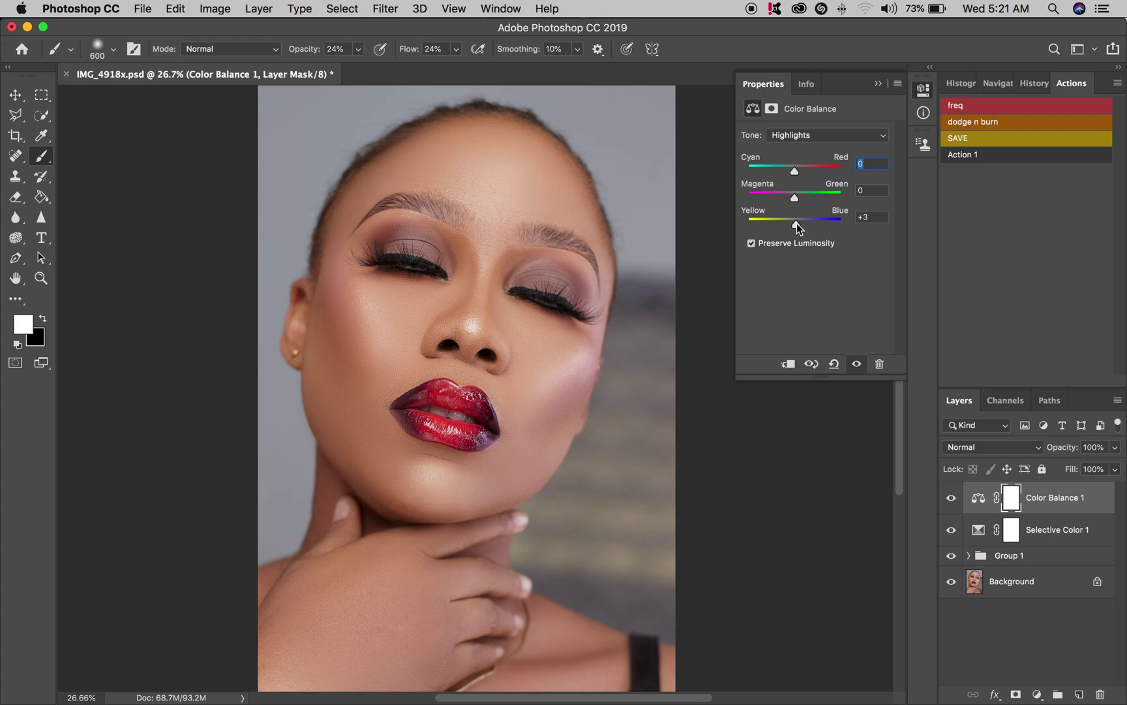
Step: Add an Exposure adjustment layer and set Gamma Correction to 0.93
left_click(1039, 693)
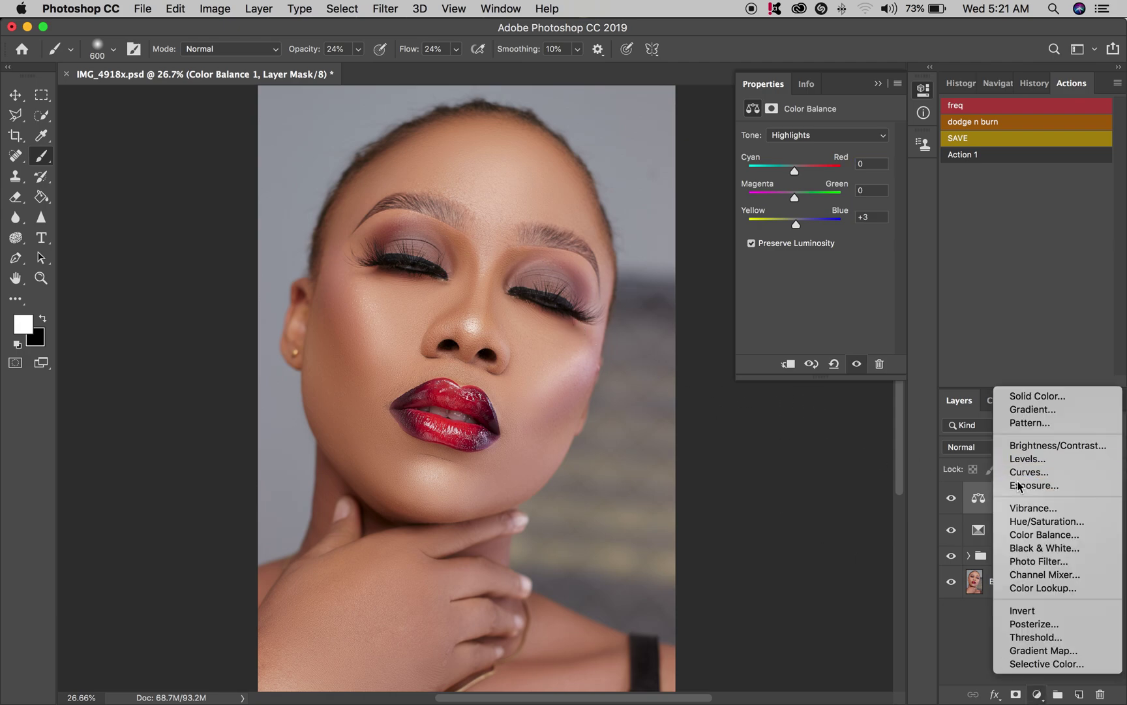
left_click(1034, 485)
left_click_drag(816, 236, 819, 237)
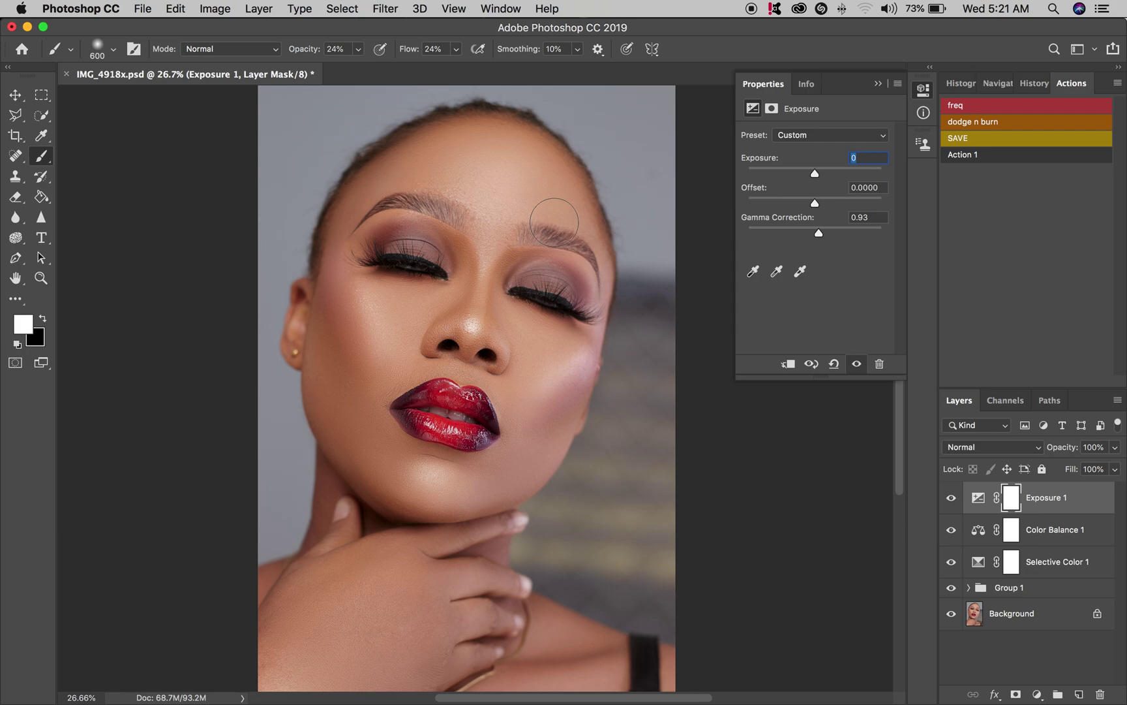
Step: Duplicate the Background layer directly above the original
left_click(388, 8)
left_click(397, 107)
left_click(1041, 612)
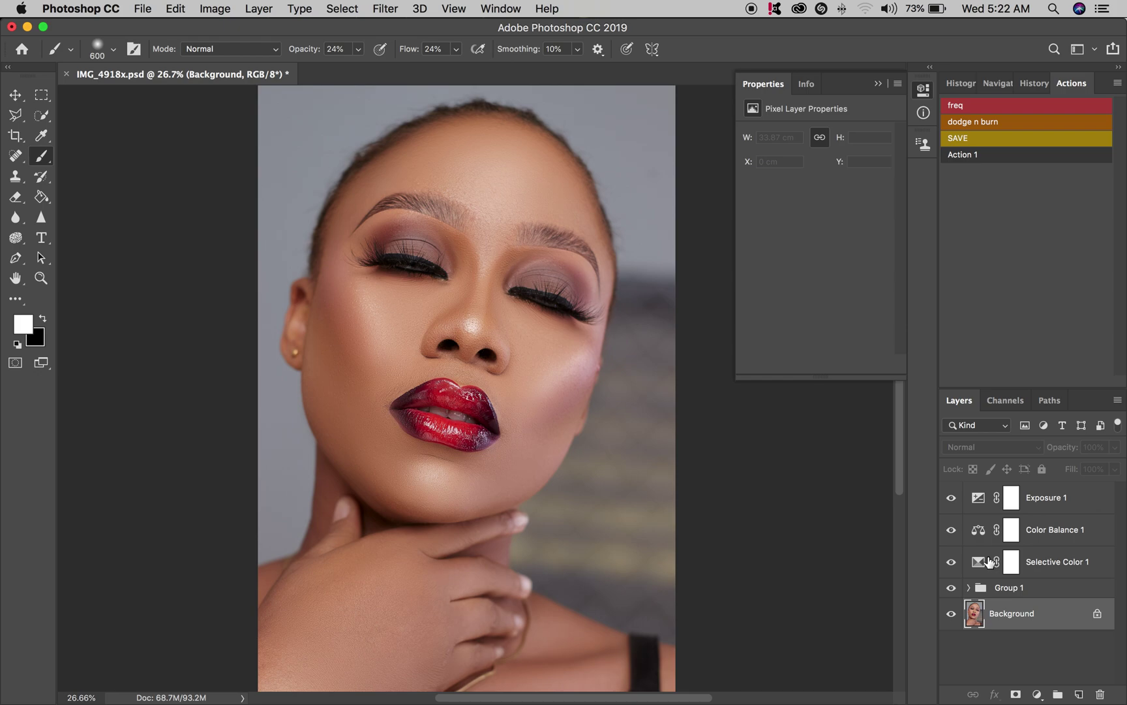
key("super+j")
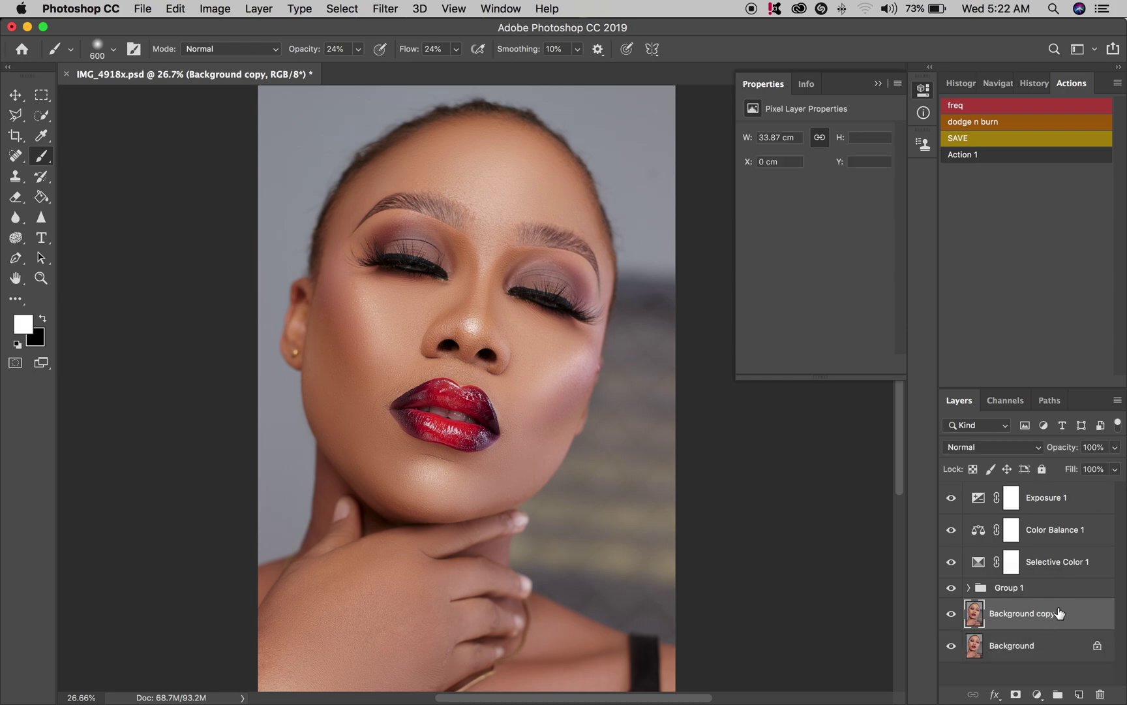
right_click(1036, 616)
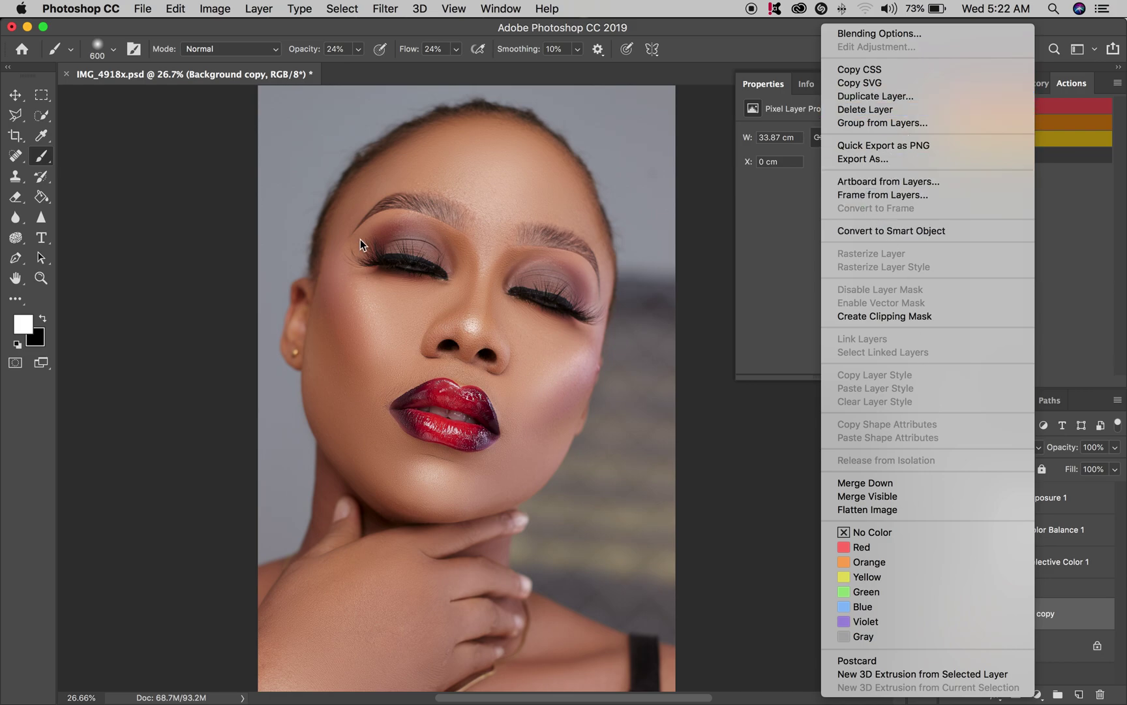
left_click(664, 380)
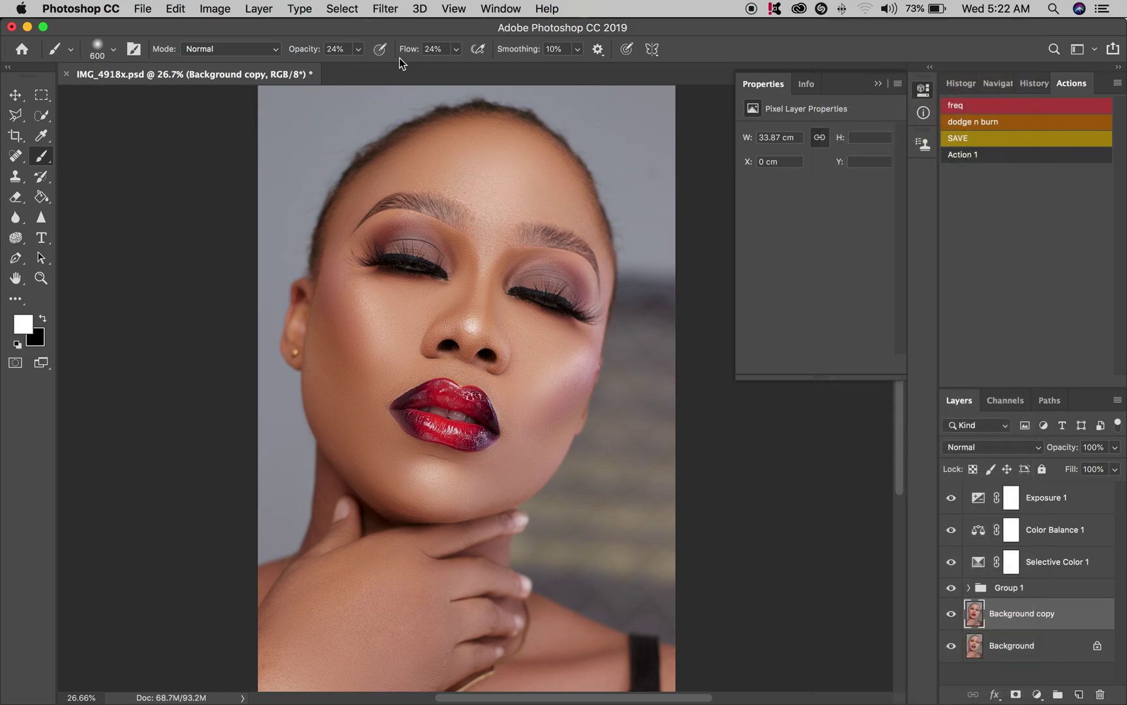
Step: Start the Liquify filter on the Background copy and set Face Width to -36
left_click(386, 8)
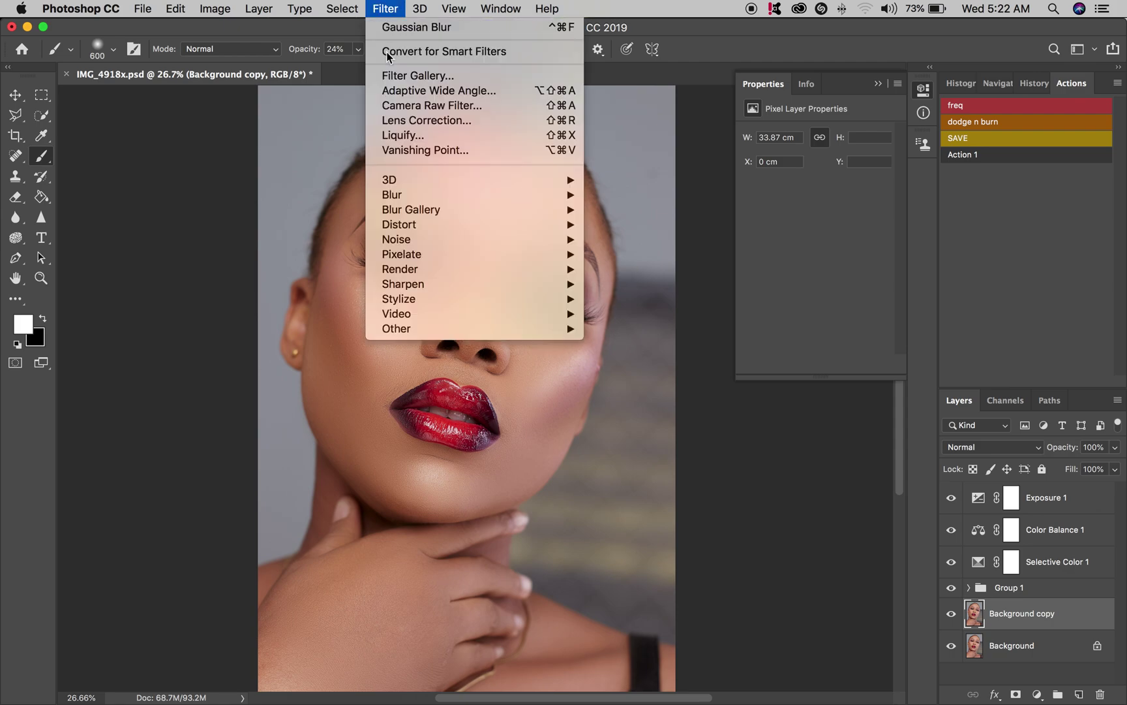
left_click(402, 135)
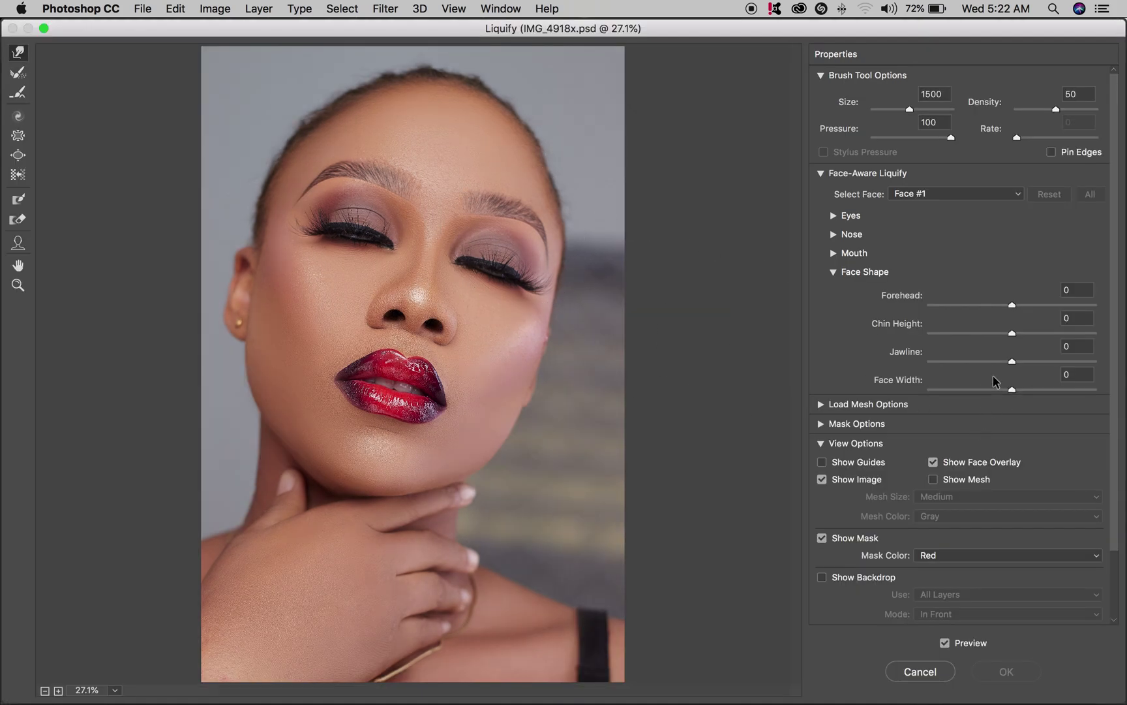
left_click_drag(1012, 390, 985, 390)
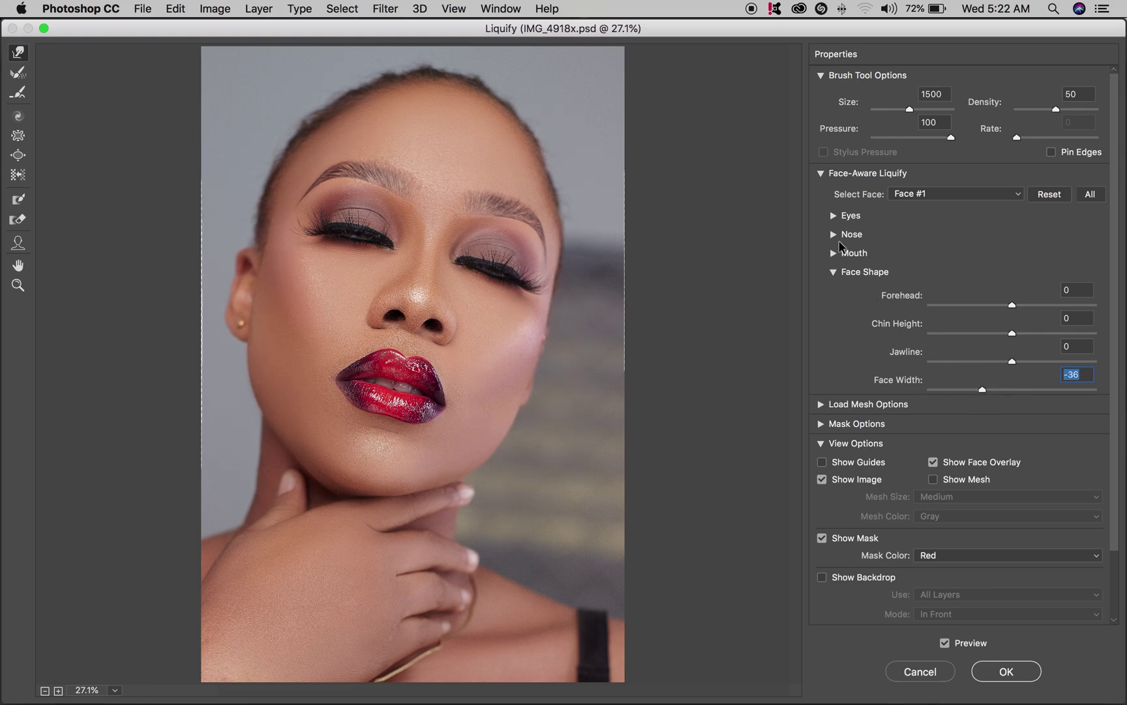
Step: Set Nose Width to -19 and apply the Liquify filter
left_click(834, 234)
mouse_move(1012, 296)
left_mouse_down()
mouse_move(964, 297)
mouse_move(997, 297)
left_mouse_up()
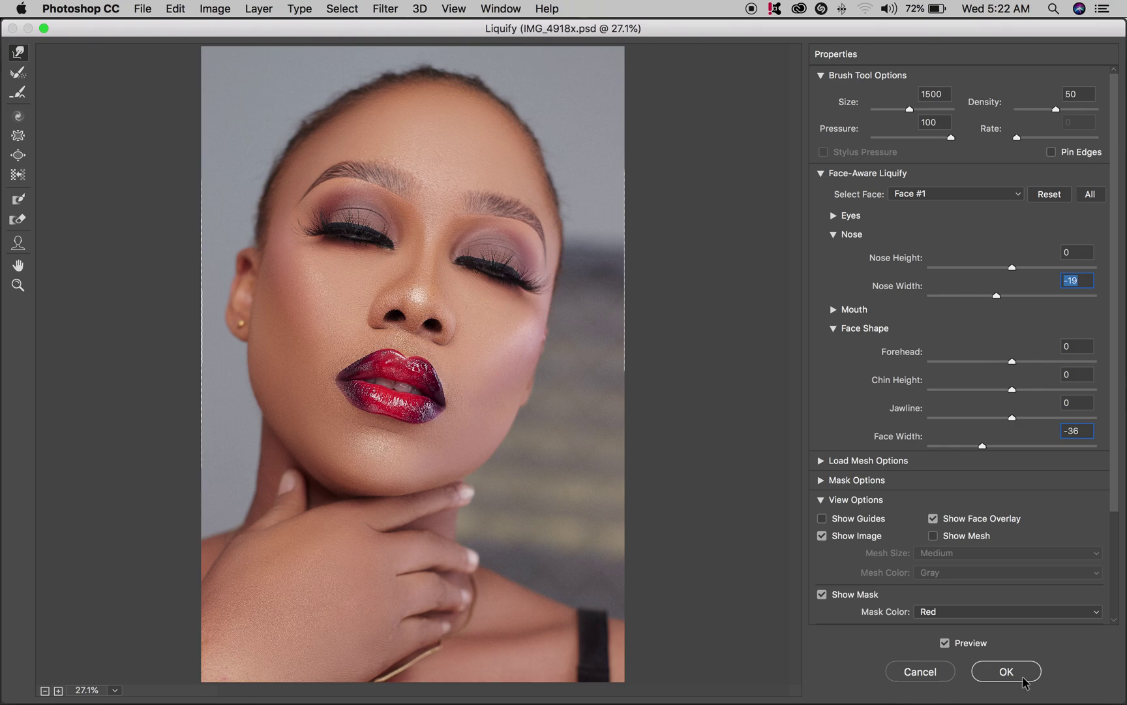
left_click(1006, 671)
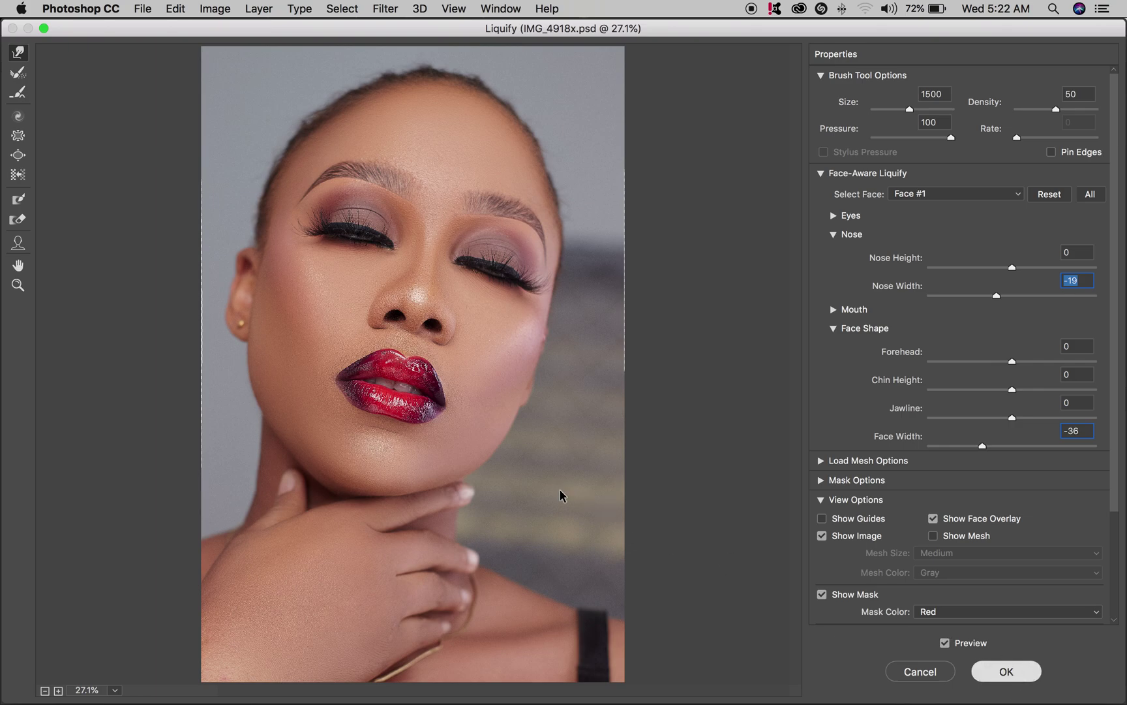